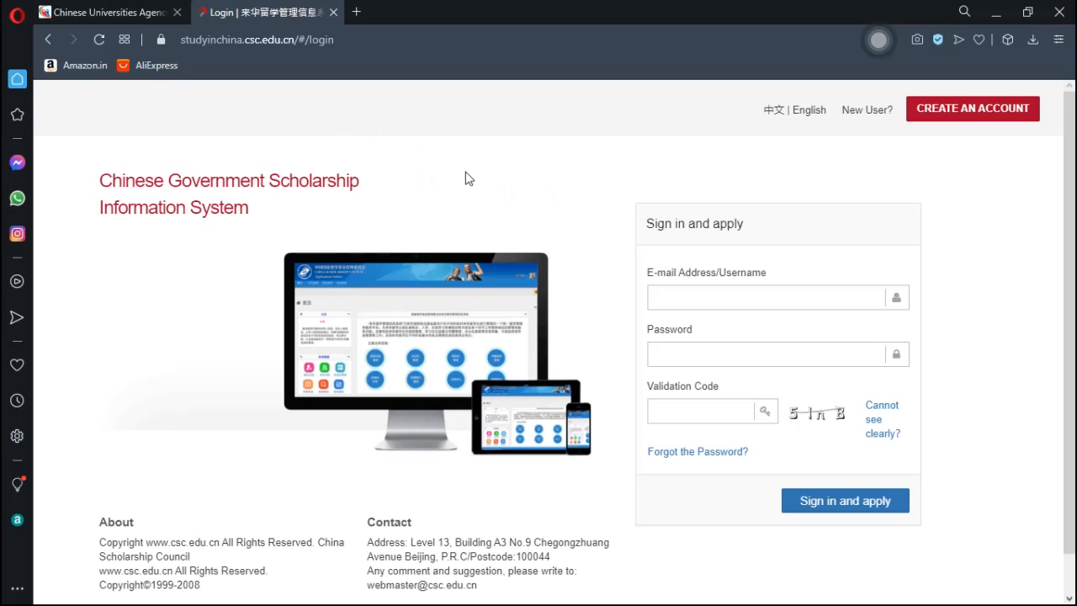
- Glance at the agency-numbers article, then return to the CSC Login tab and start account creation
click(106, 14)
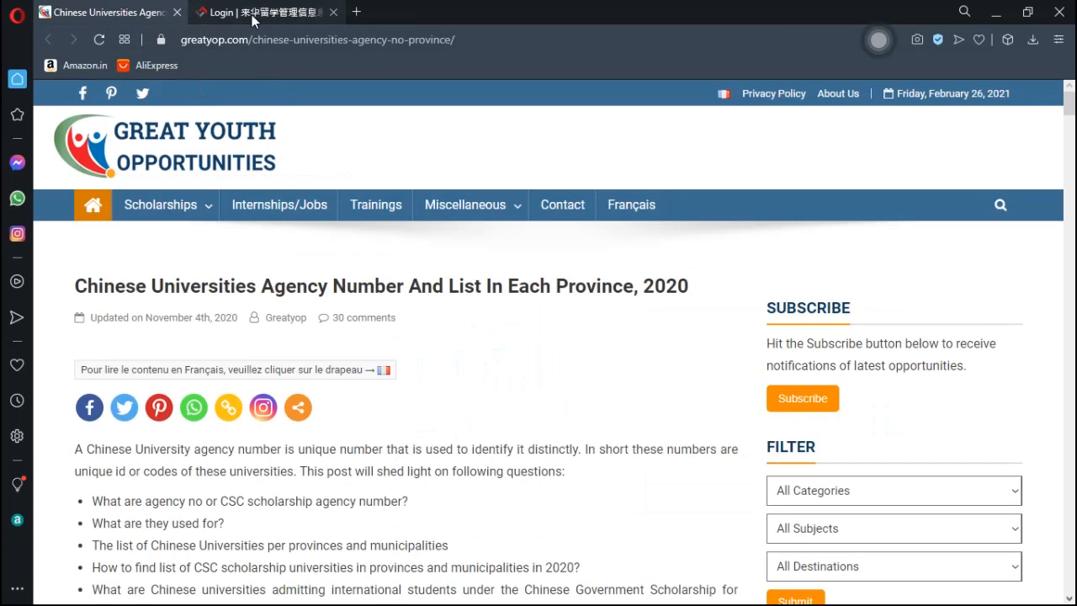
click(254, 18)
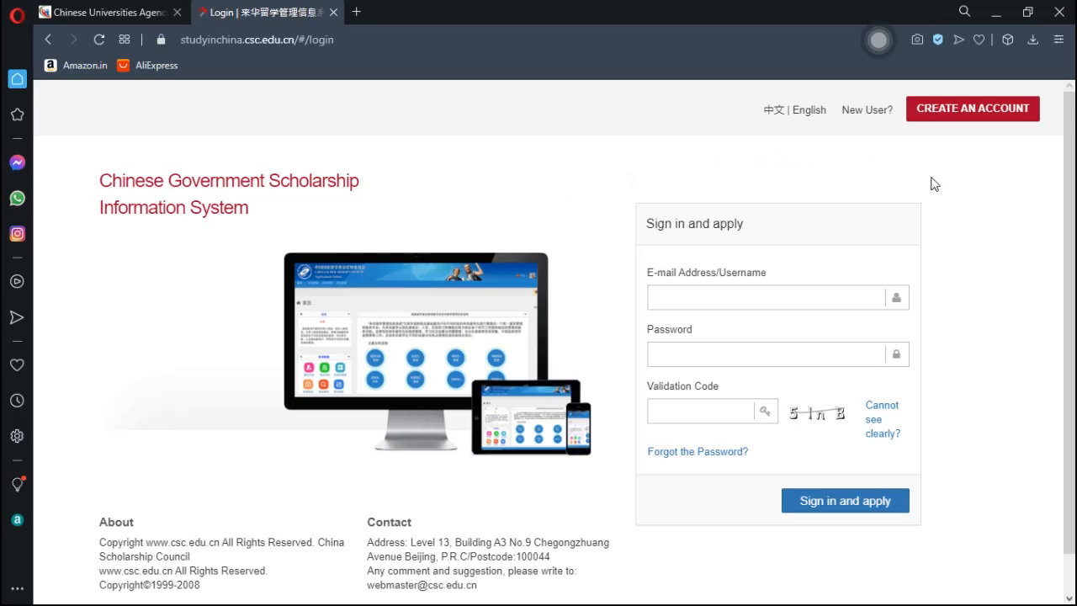
click(966, 119)
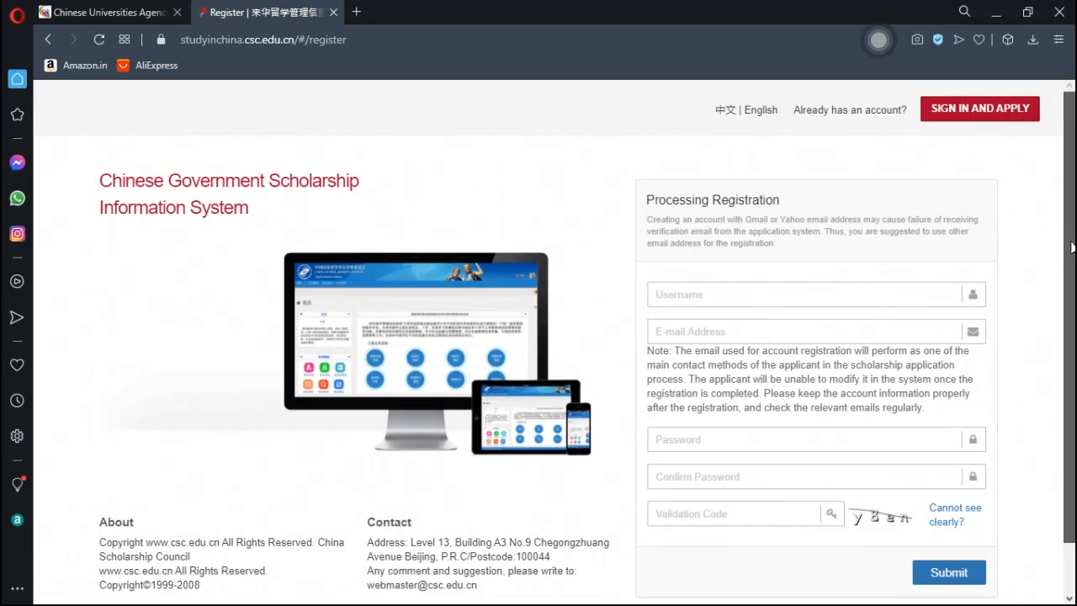
- Fill in the suggested username and the applicant's Gmail address, correcting a typo
drag(1070, 246, 1073, 313)
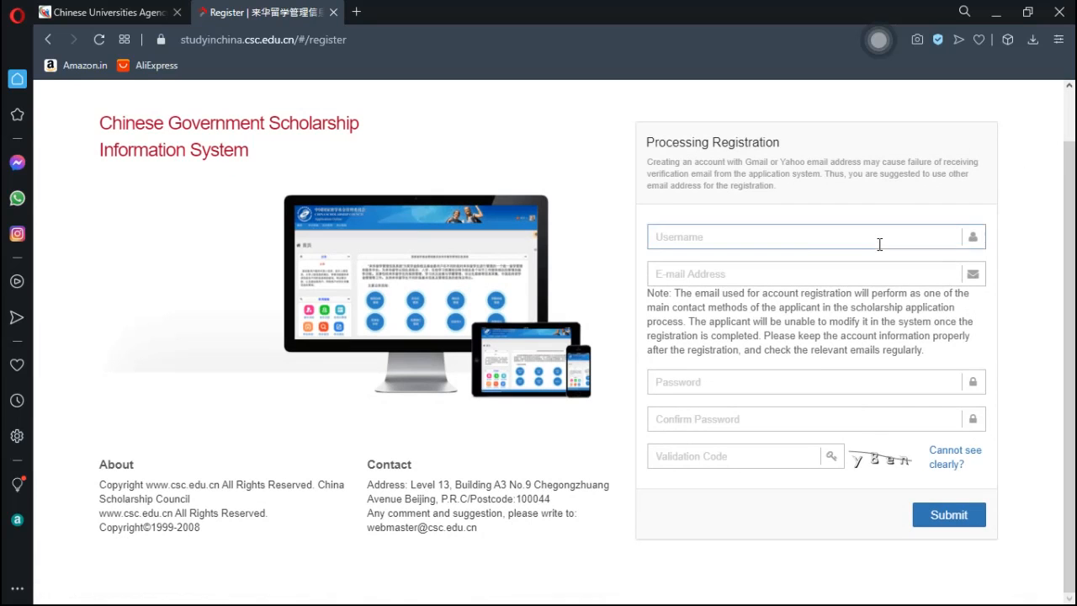
click(815, 241)
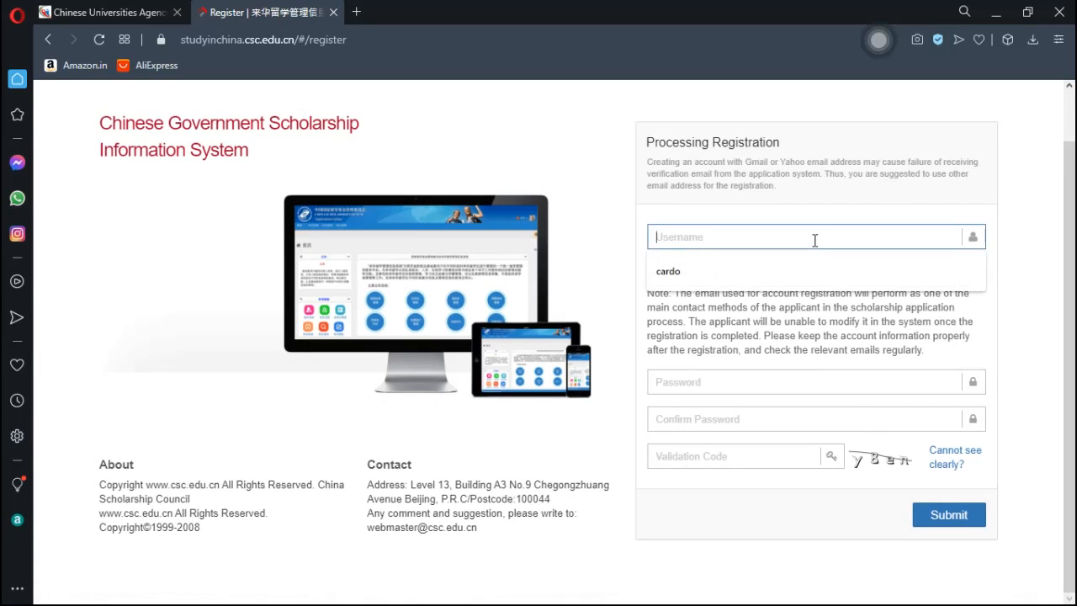
click(758, 270)
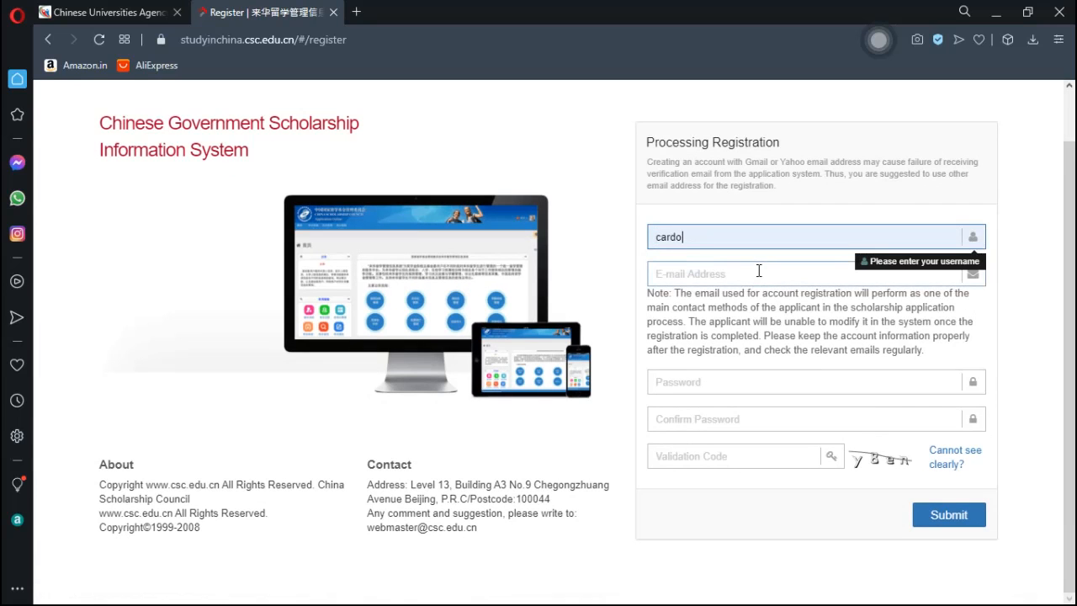
click(738, 273)
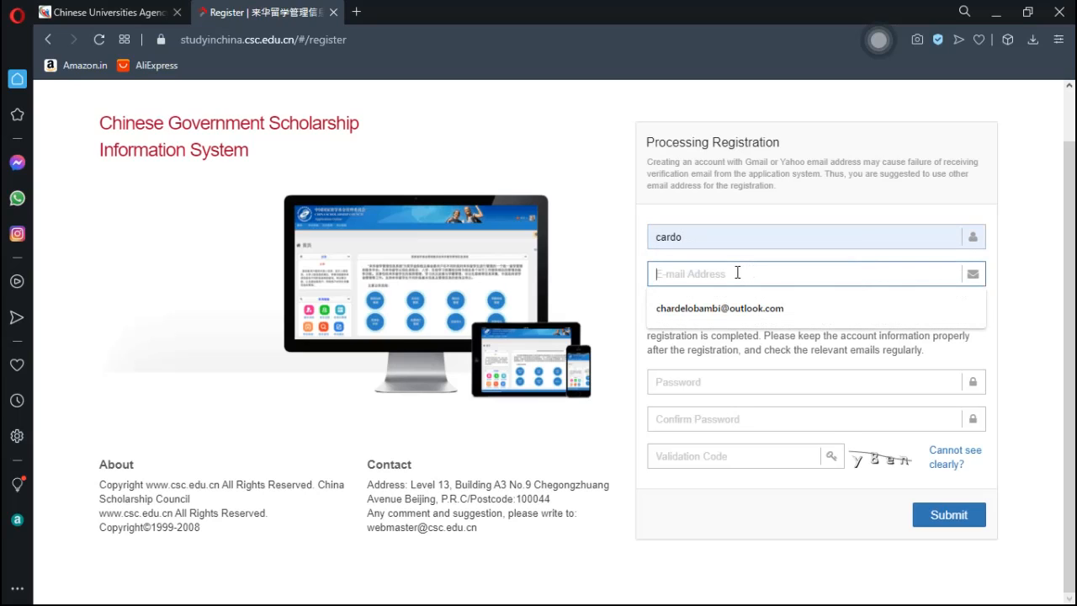
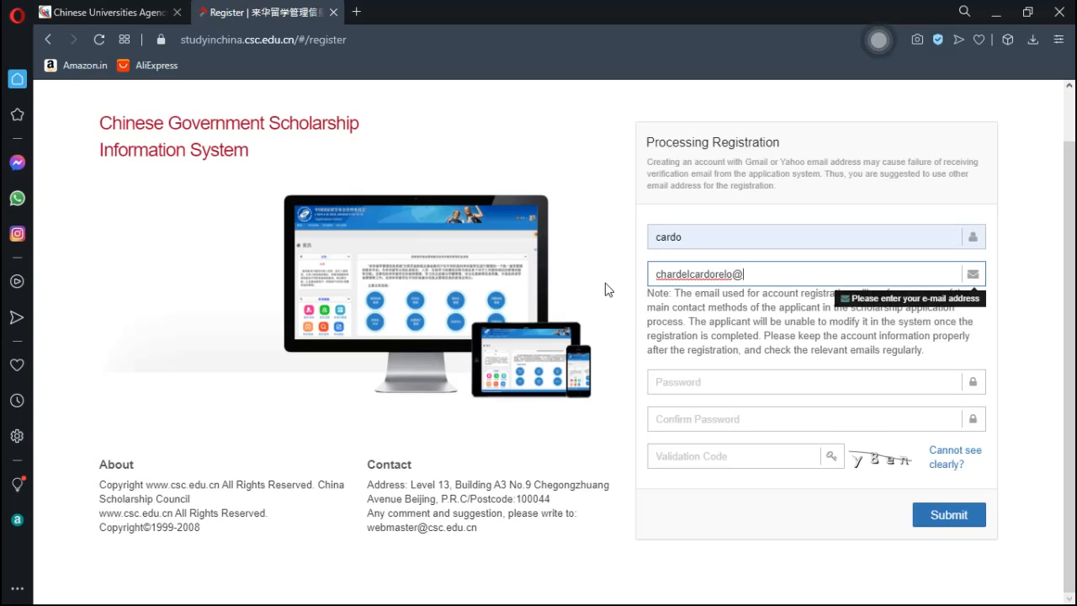
click(729, 383)
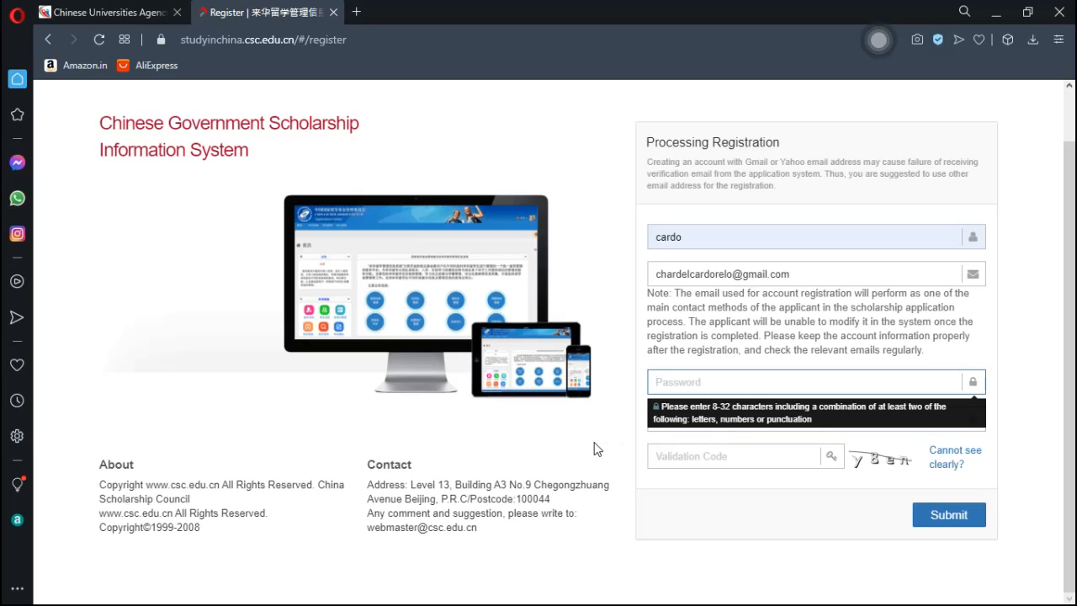
- Enter the account password and confirm it in Confirm Password
text(a********)
click(676, 436)
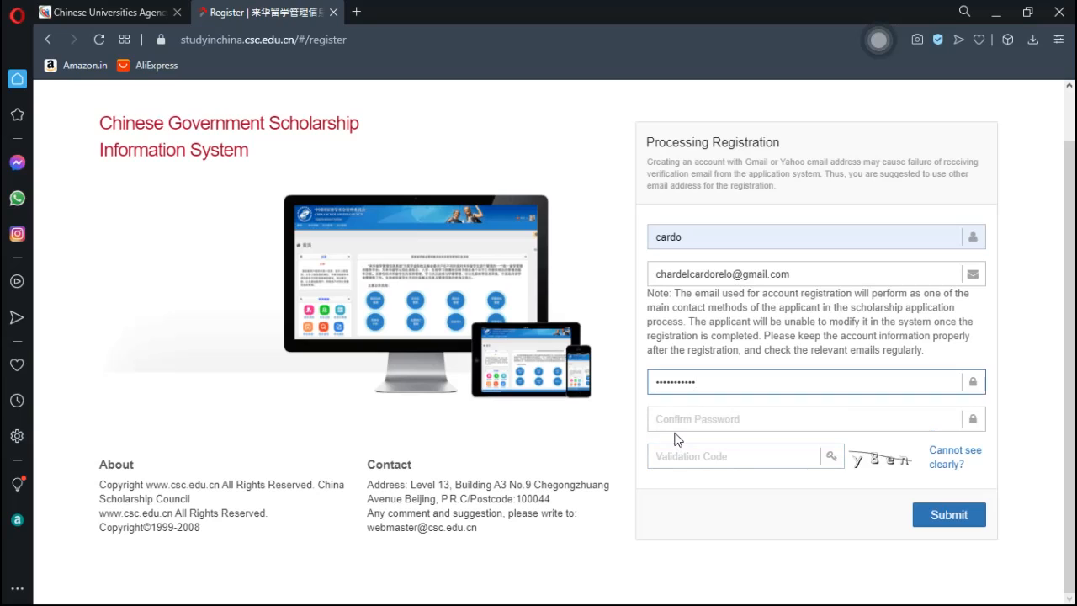
click(679, 422)
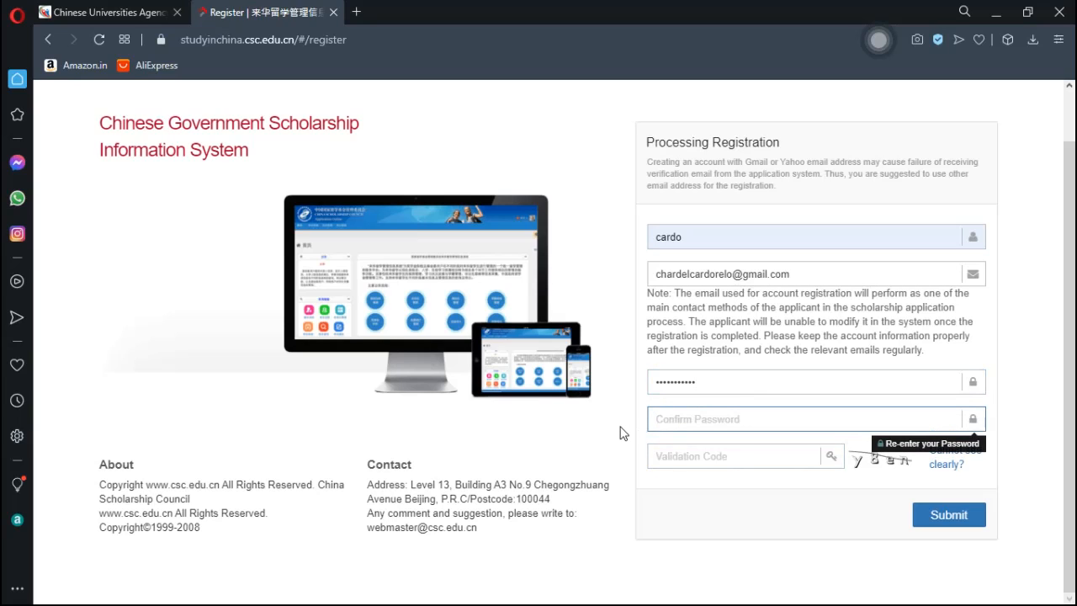
text(***********)
- Refresh the captcha twice for a readable image and enter its four-character validation code
click(713, 455)
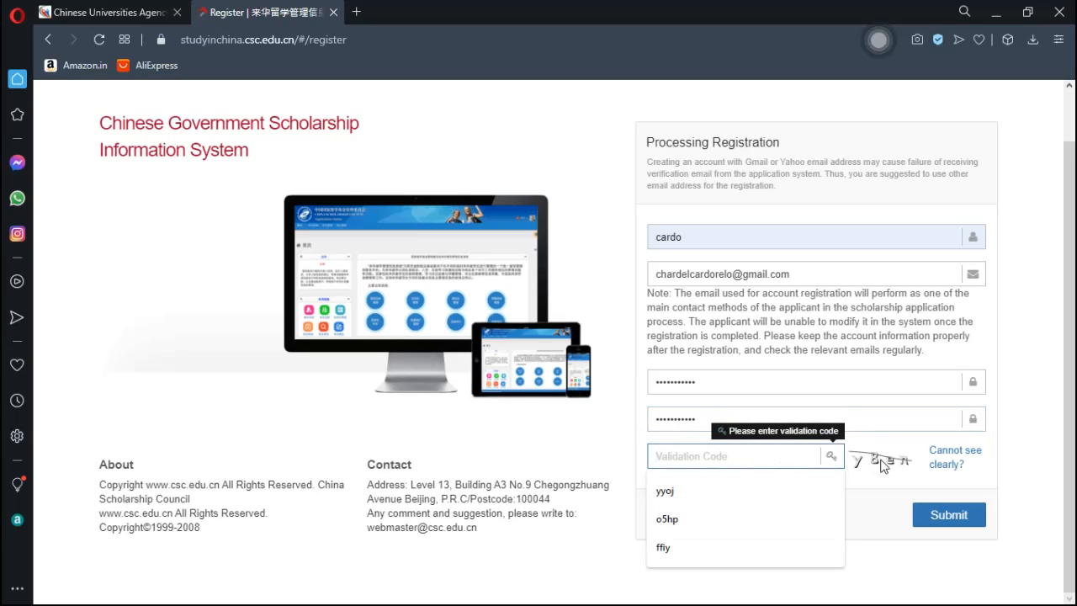
click(952, 466)
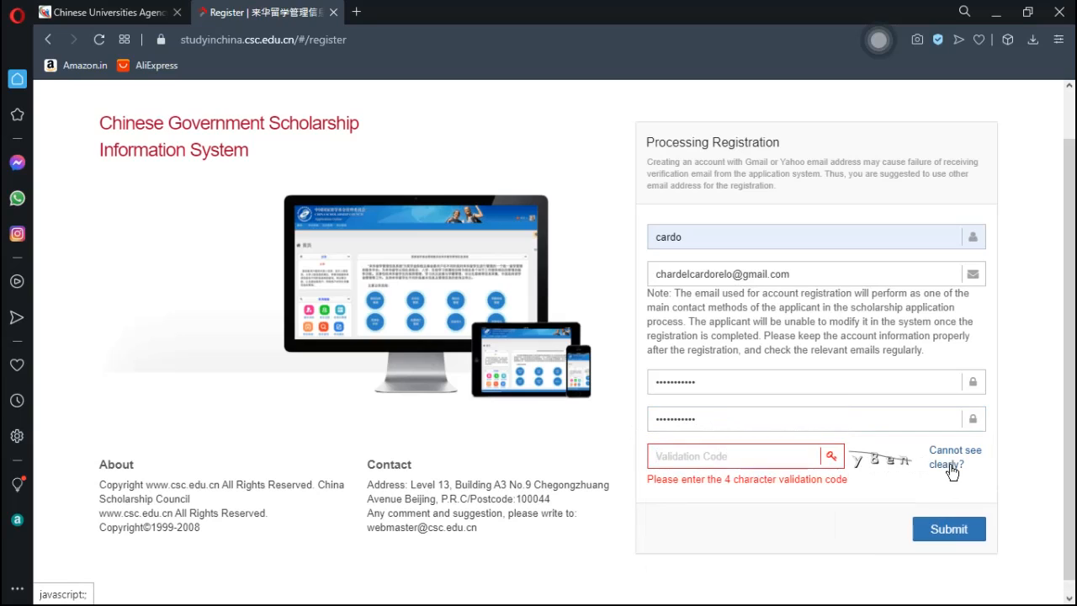
click(952, 468)
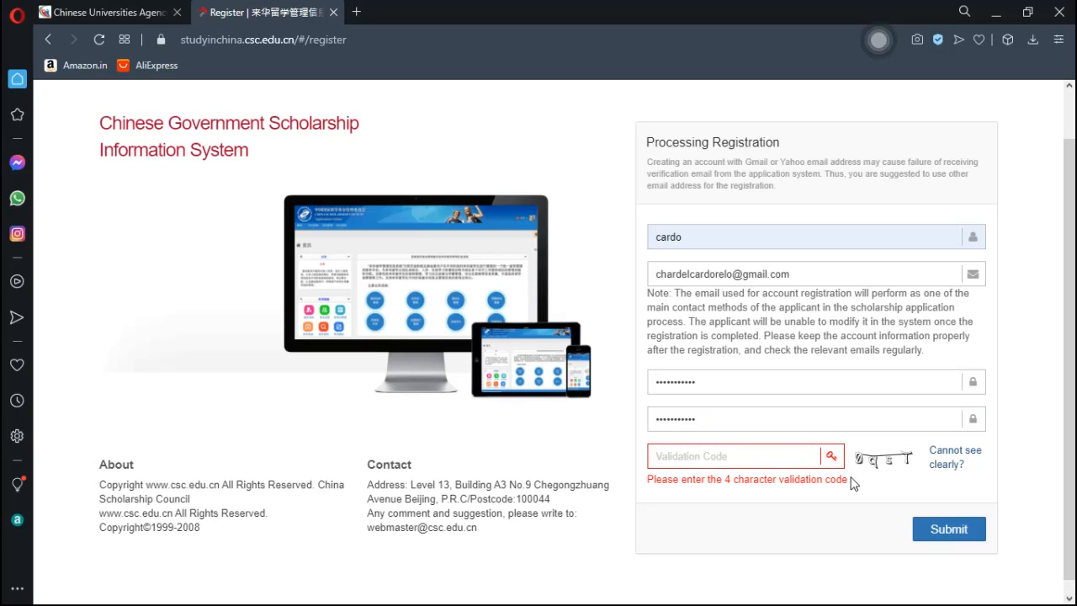
click(766, 457)
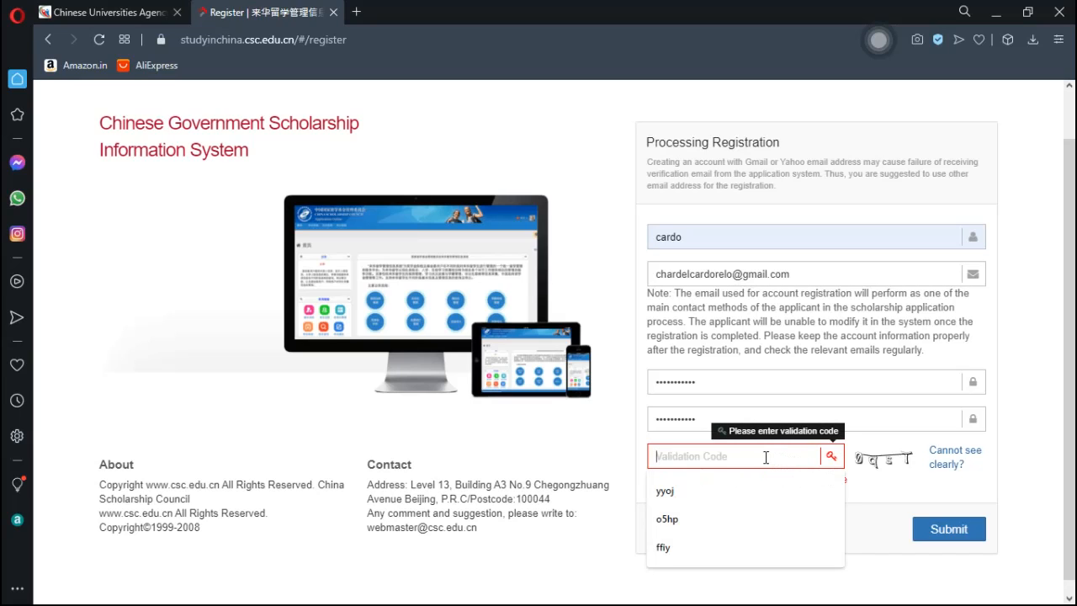
text(o)
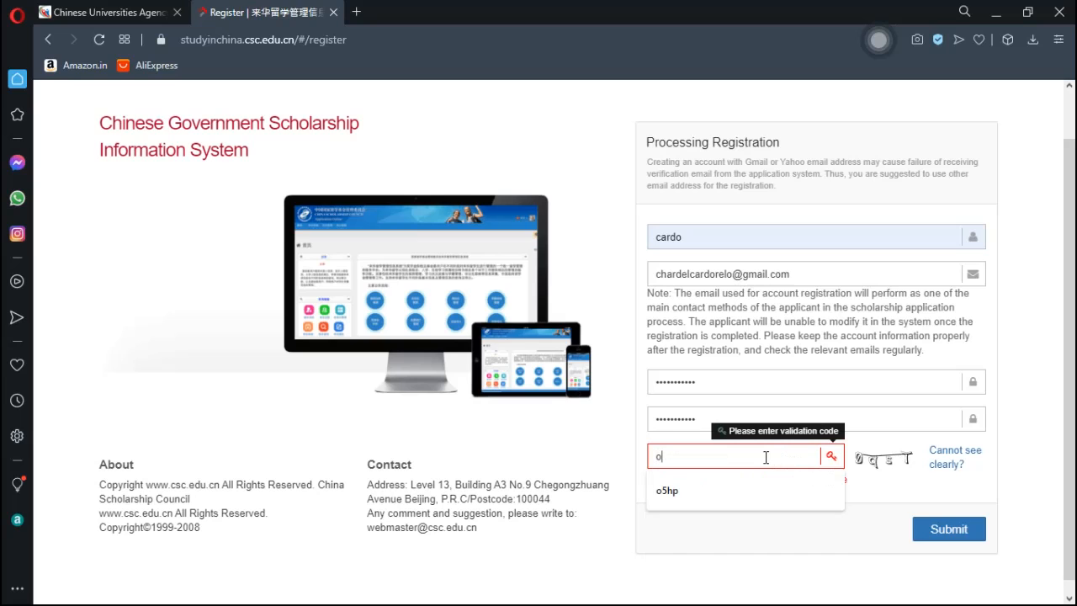
text(qst)
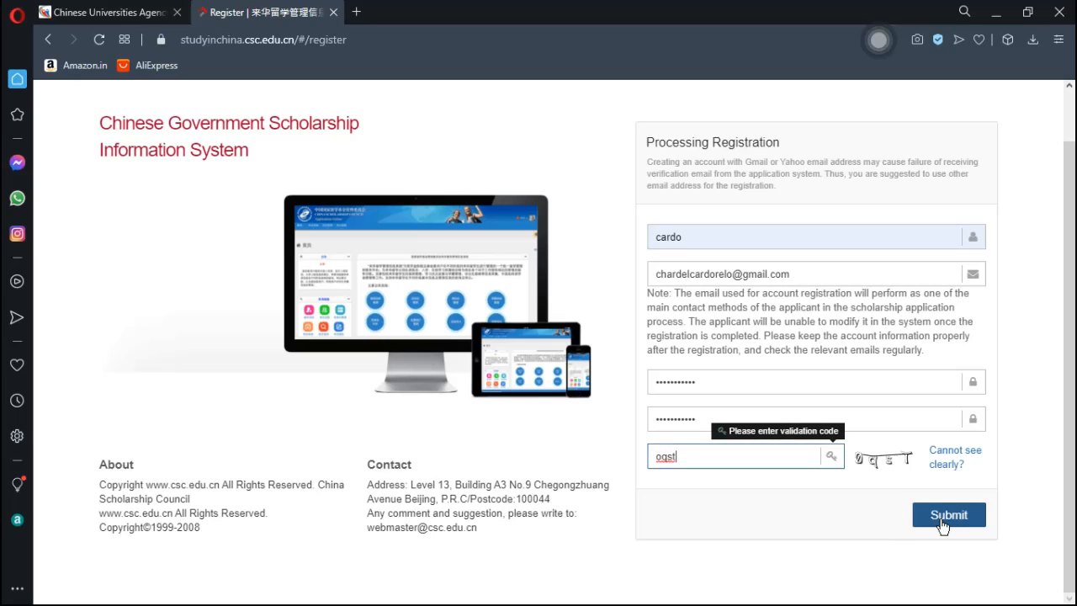
- Submit the form, then refresh the rejected captcha and enter the new validation code
click(942, 522)
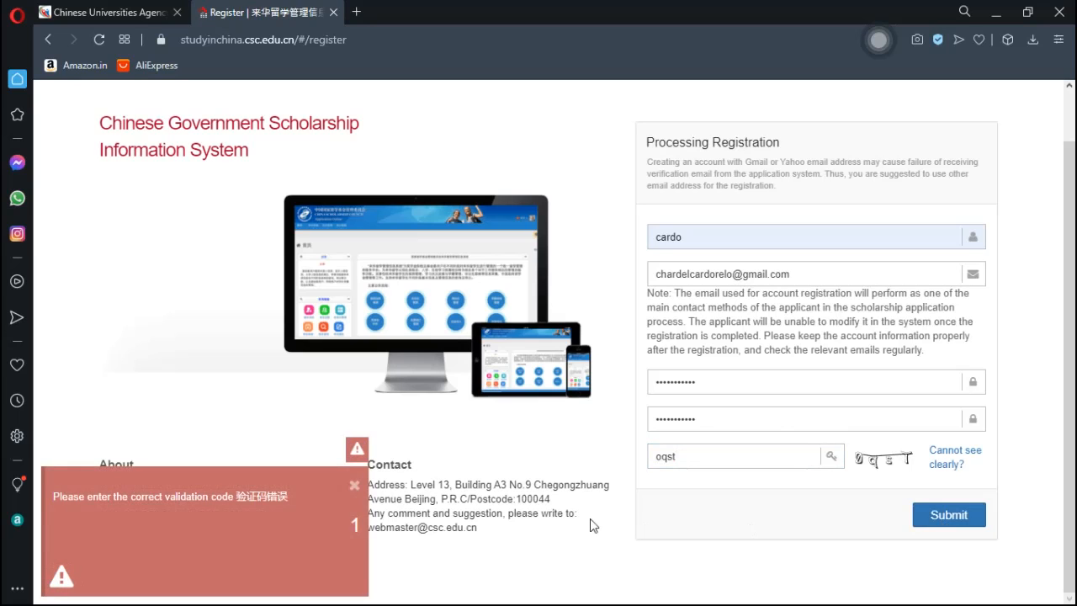
click(355, 488)
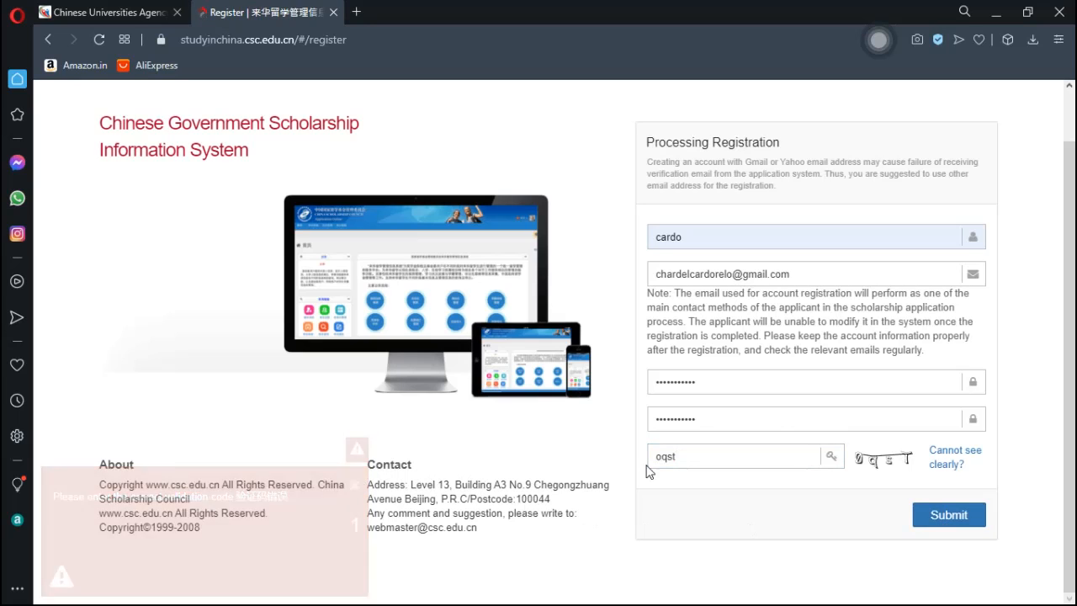
click(715, 456)
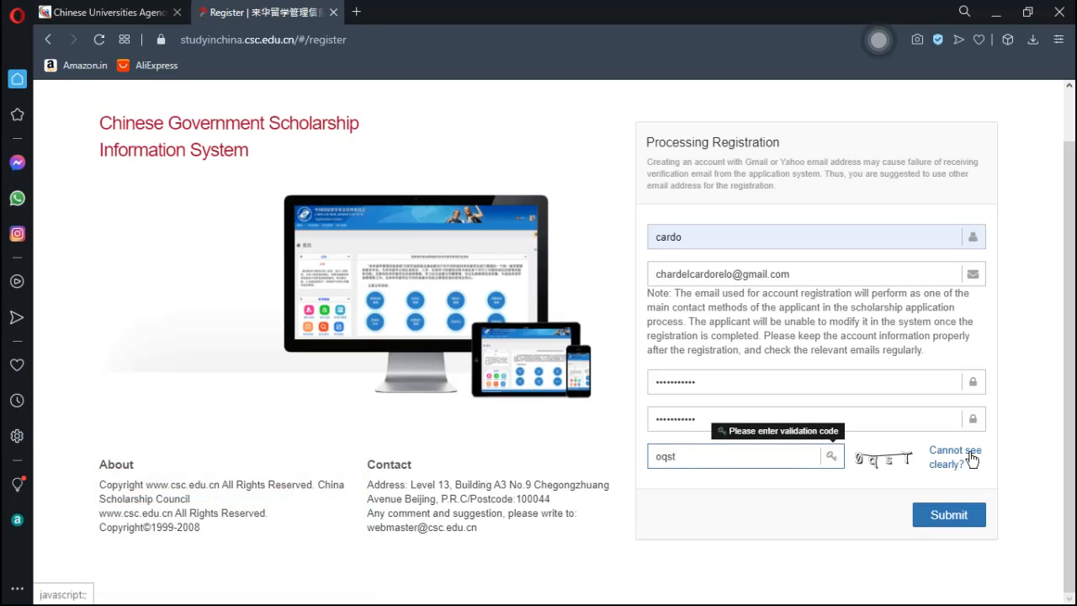
click(954, 466)
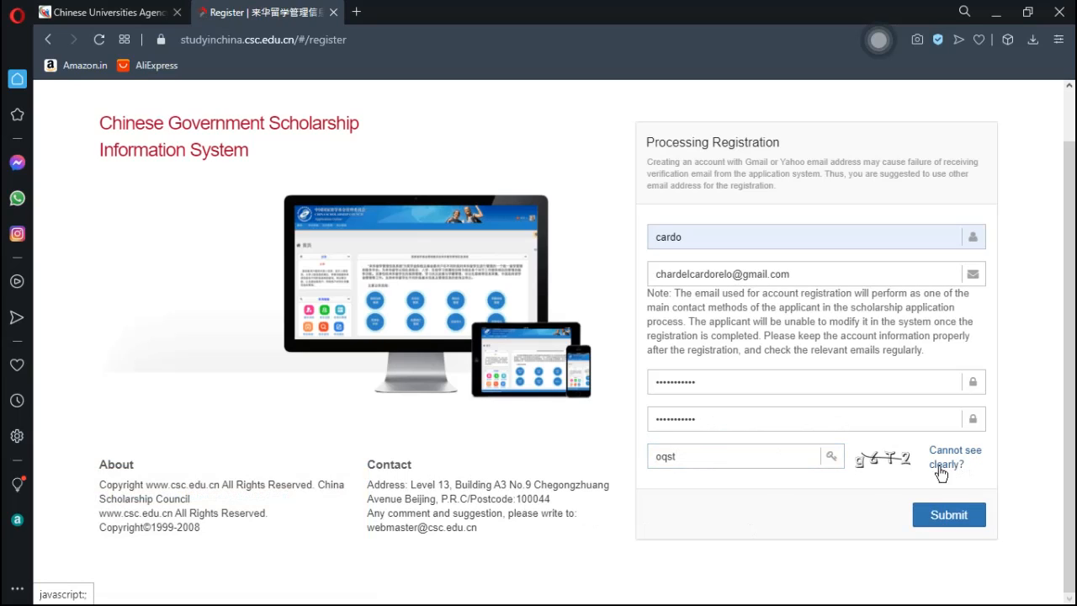
click(740, 459)
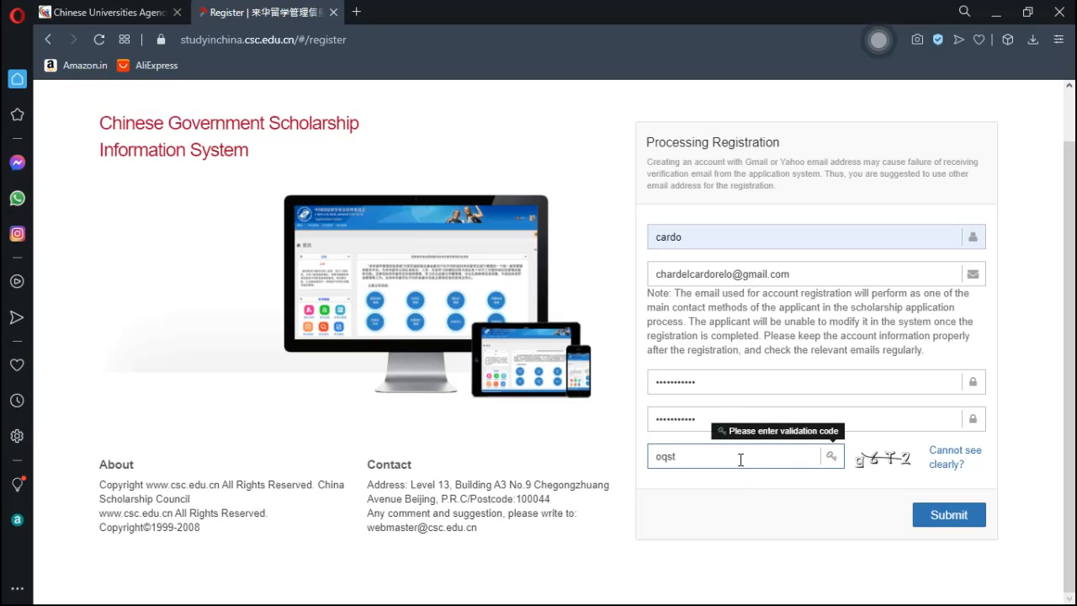
key(BackSpace)
key(BackSpace)
key(BackSpace)
key(BackSpace)
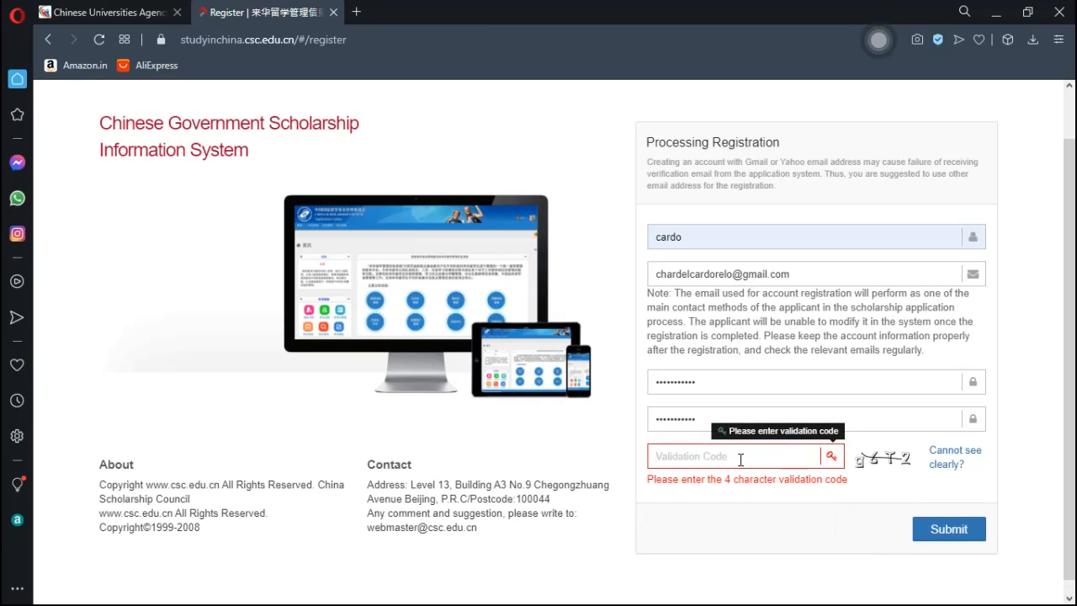
text(g6t)
text(2)
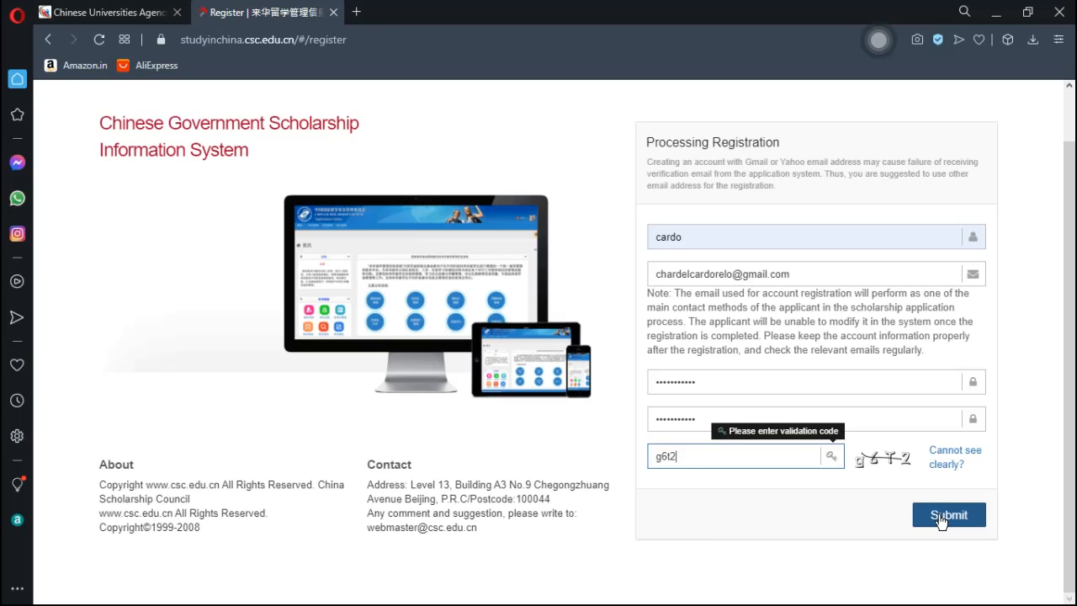
- Resubmit, dismiss the username-exists warning, and correct the code's first character before submitting again
click(941, 520)
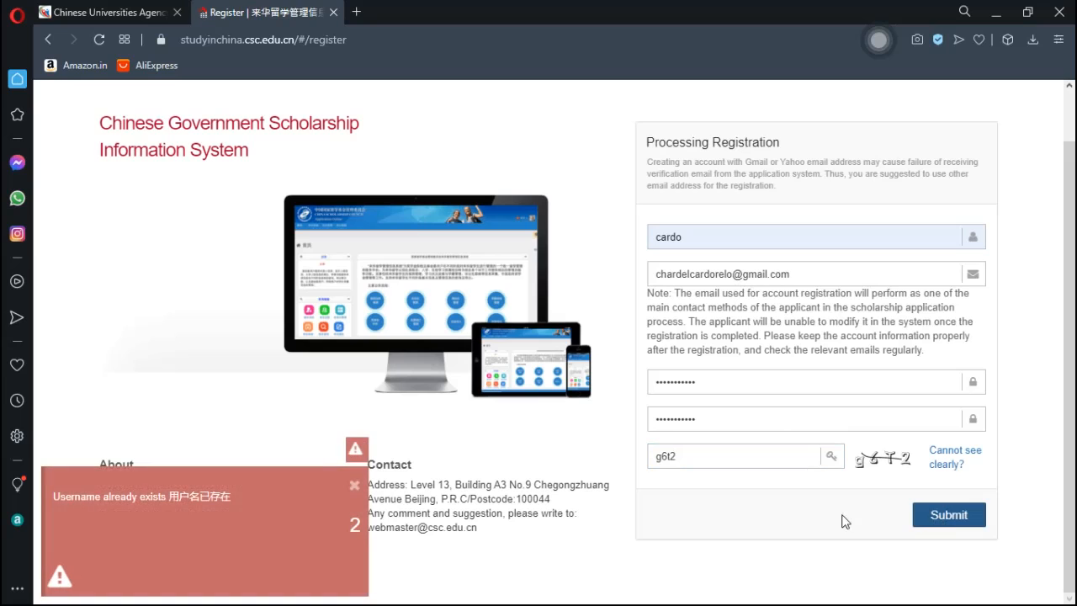
click(354, 488)
click(664, 463)
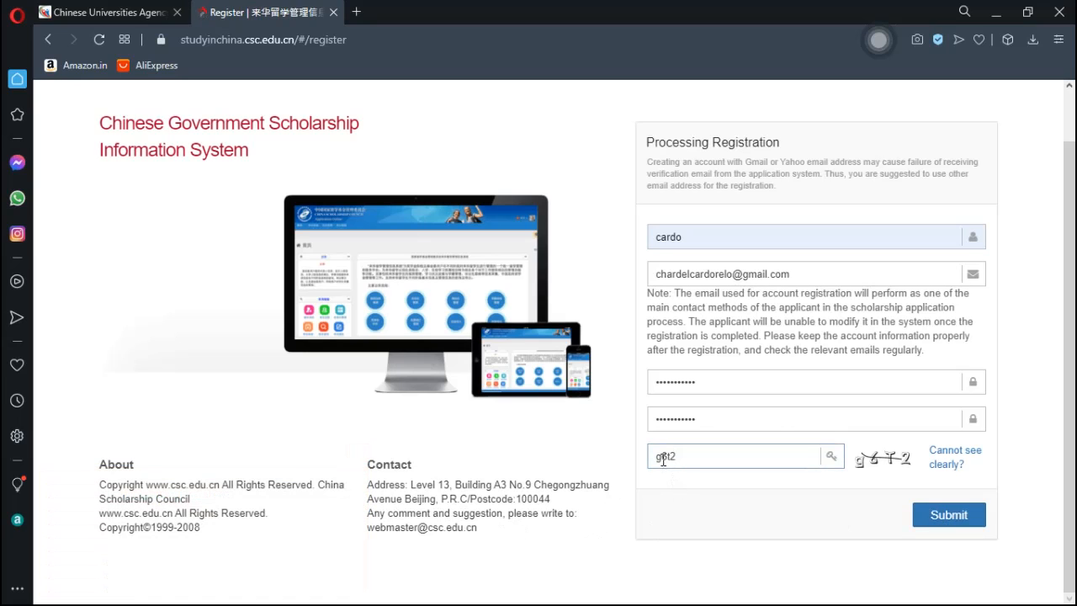
key(BackSpace)
text(9)
click(930, 515)
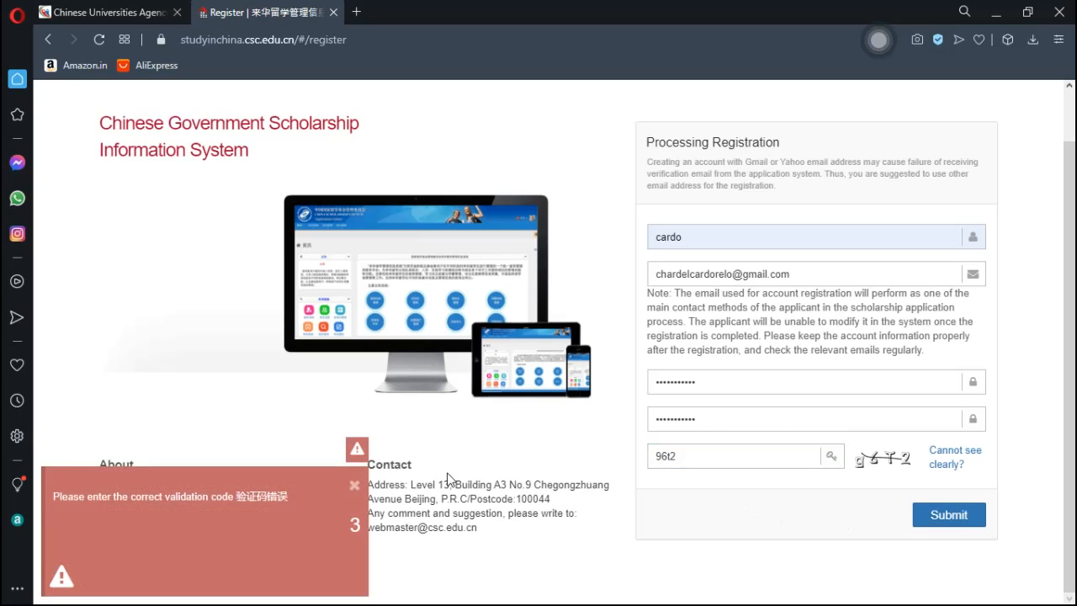
- Load a new captcha, enter its code, and submit, getting the 'Username already exists' error again
click(354, 486)
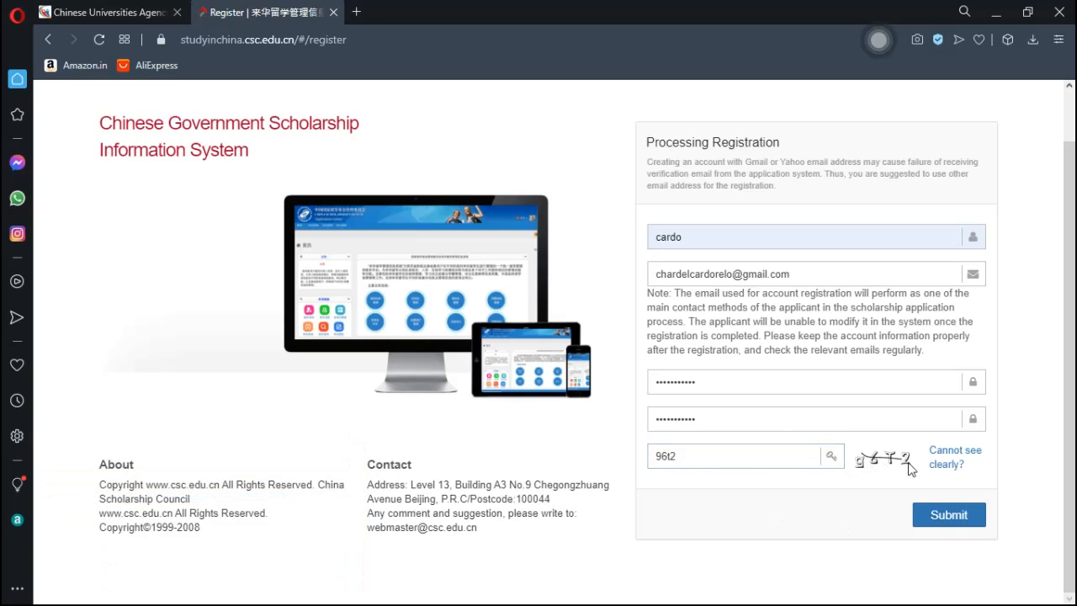
click(949, 470)
click(709, 454)
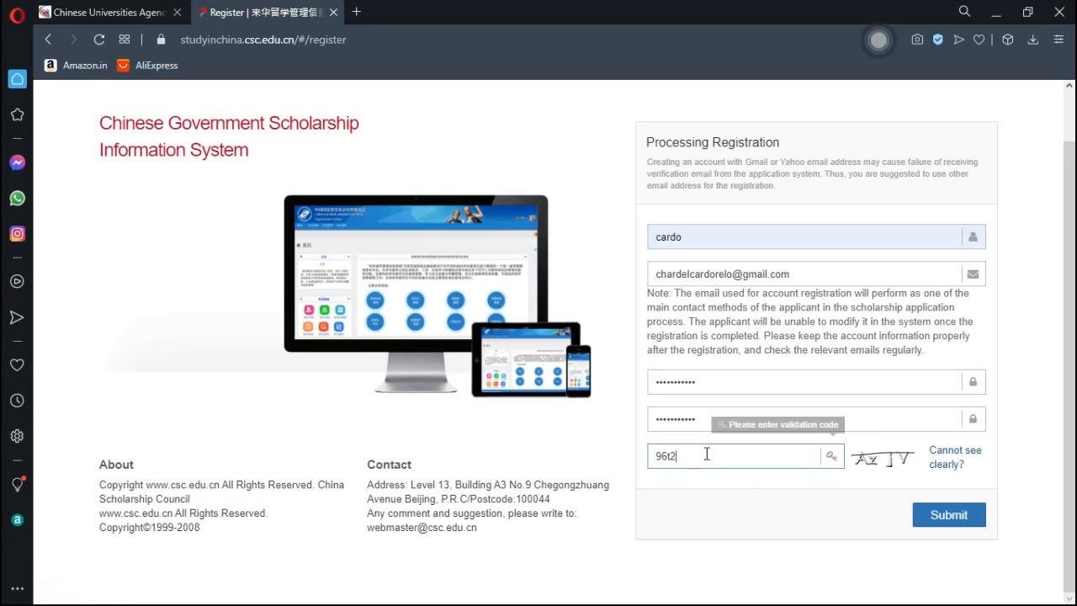
key(BackSpace)
key(BackSpace)
key(BackSpace)
key(BackSpace)
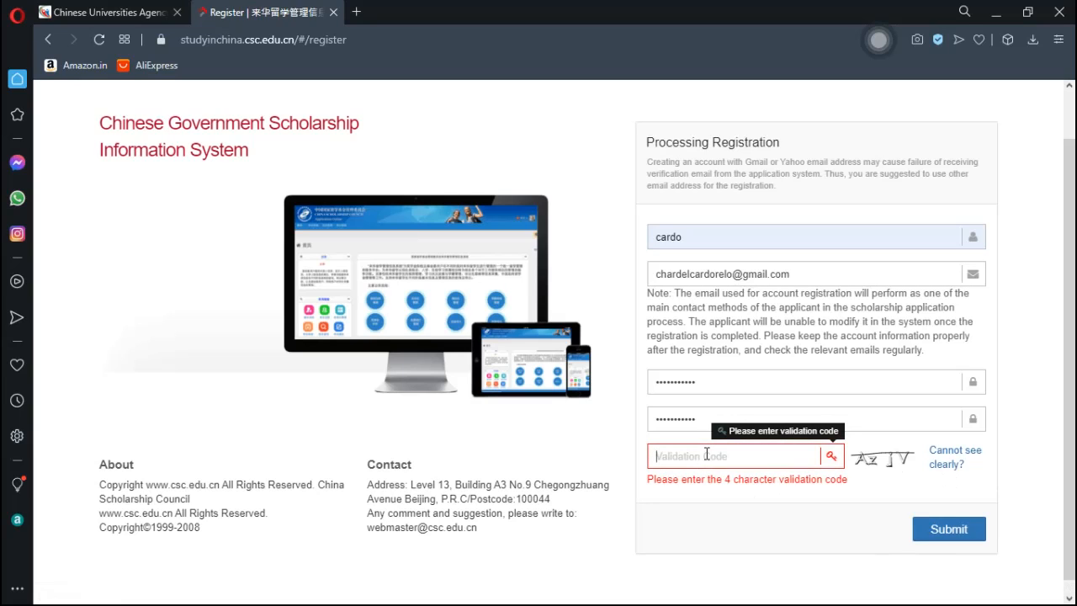
text(a)
key(BackSpace)
text(Azjv)
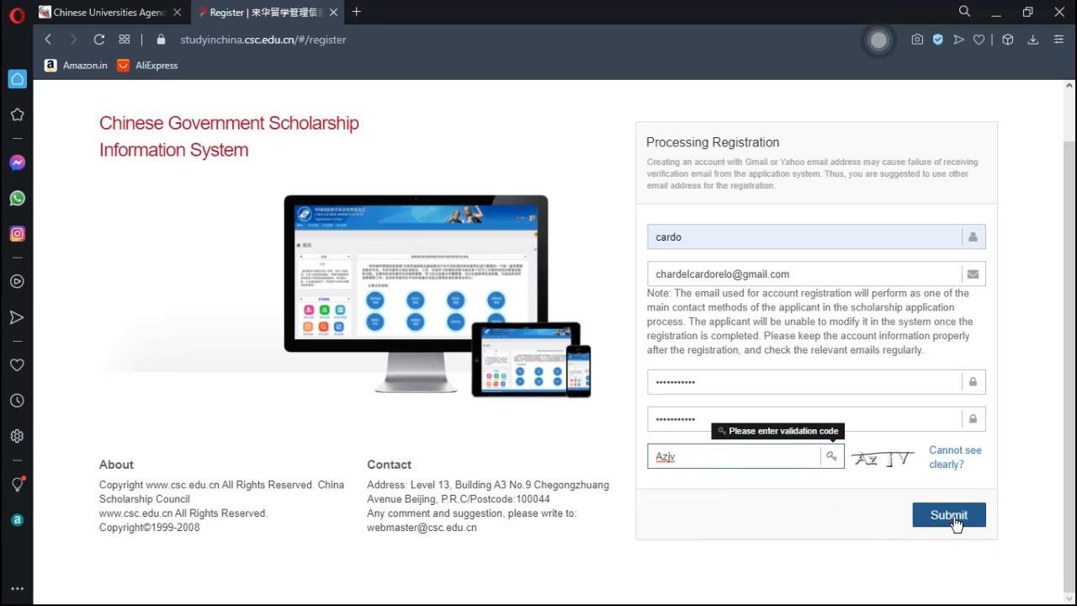
click(957, 524)
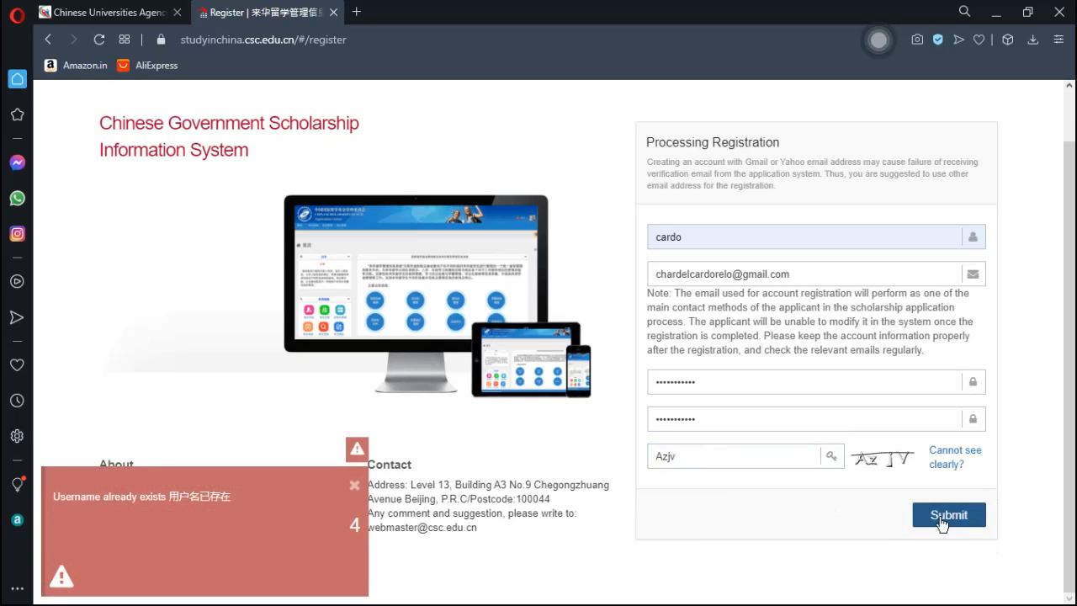
click(355, 487)
click(734, 233)
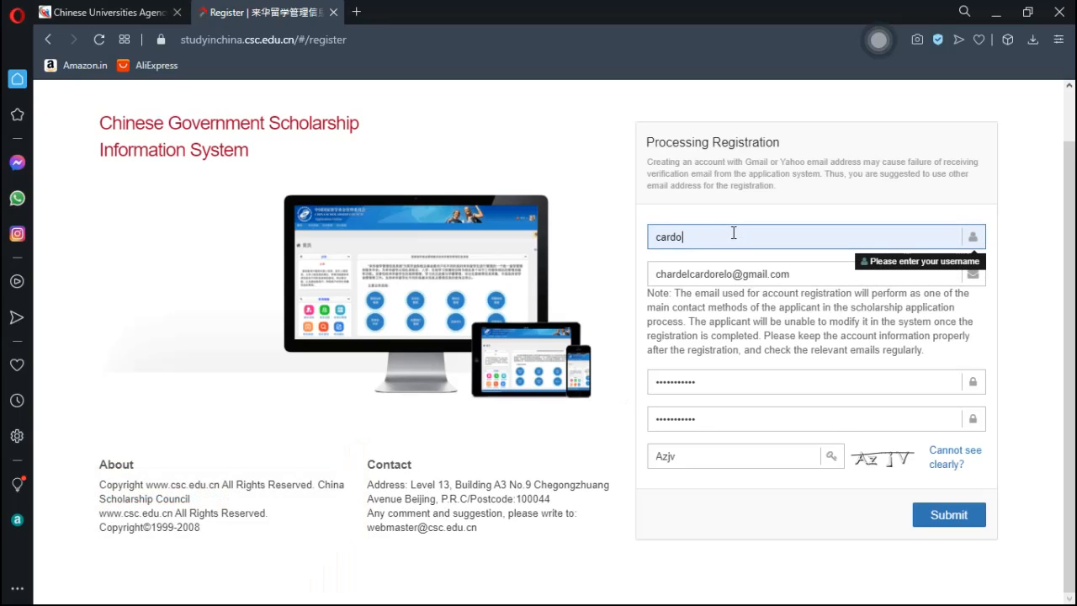
- Replace the taken username with a new unique one and submit, completing registration
text(rel)
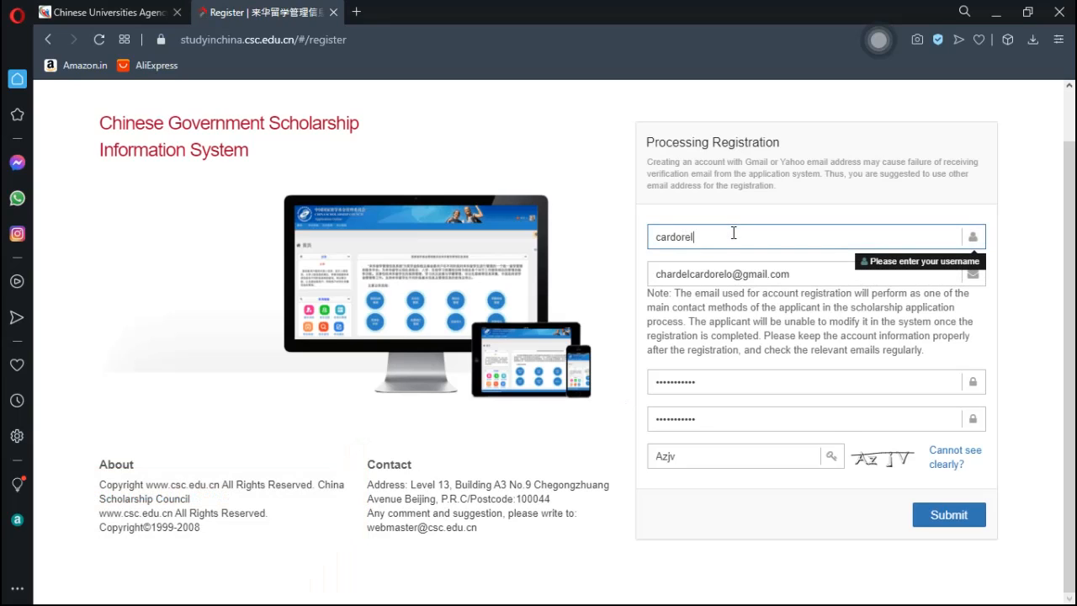
click(948, 515)
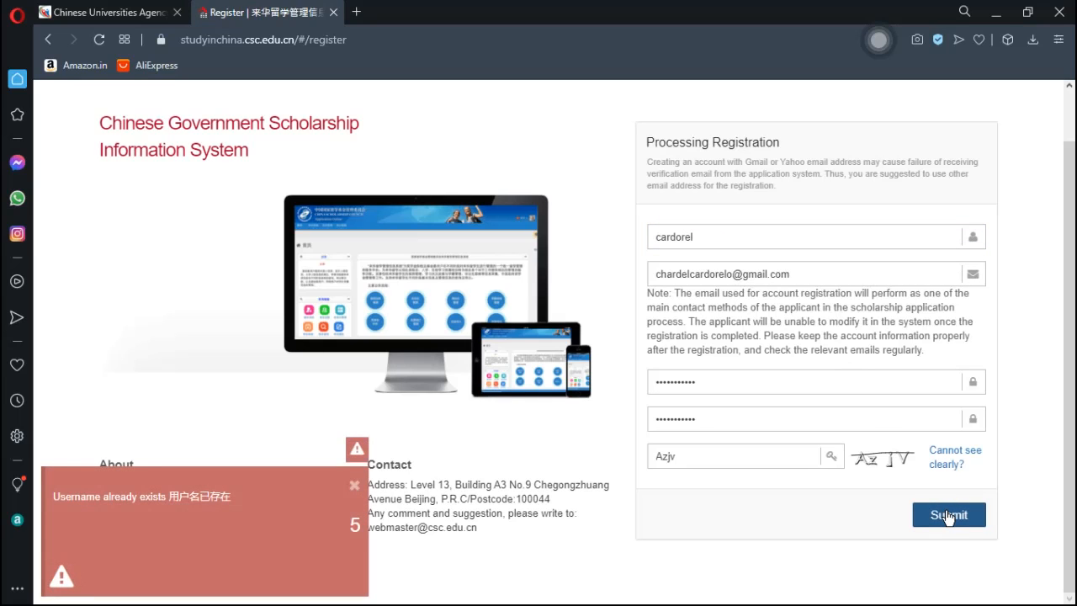
click(747, 236)
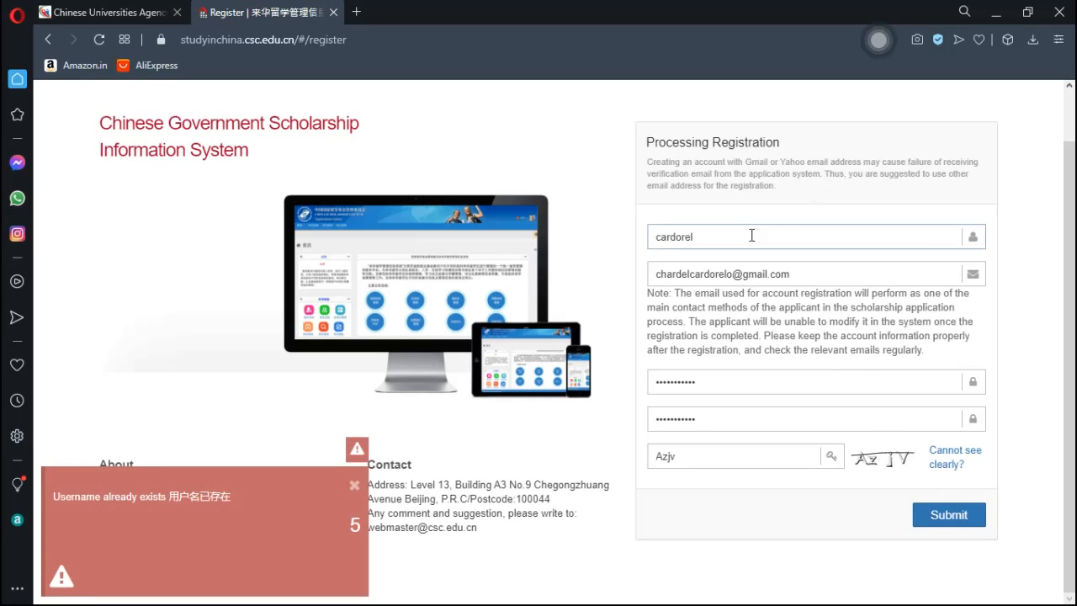
key(BackSpace)
key(BackSpace)
key(BackSpace)
key(BackSpace)
key(BackSpace)
key(BackSpace)
key(BackSpace)
key(BackSpace)
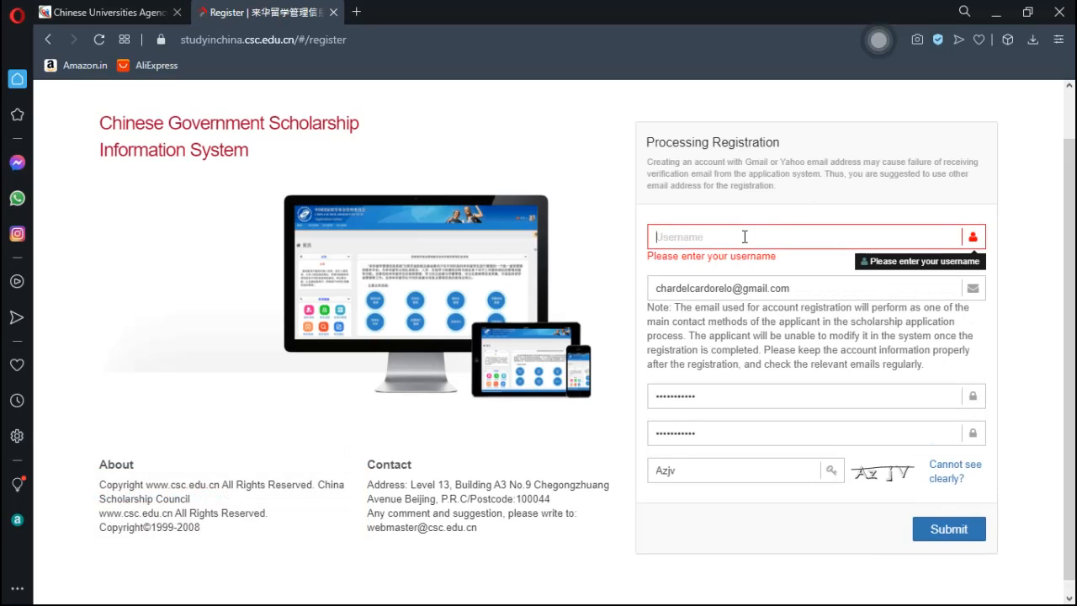
text(cardo)
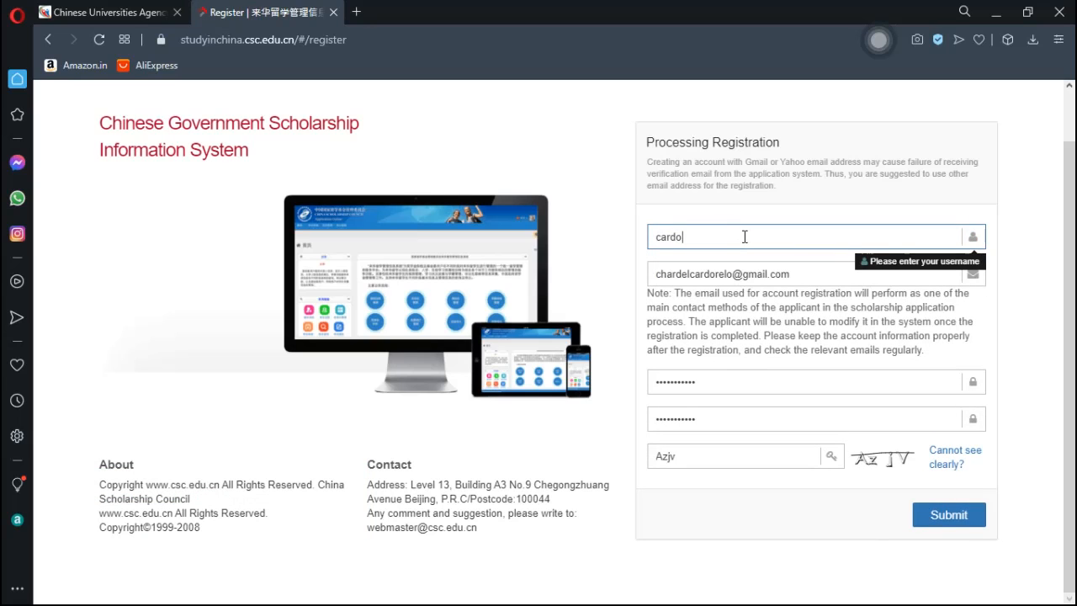
text(086)
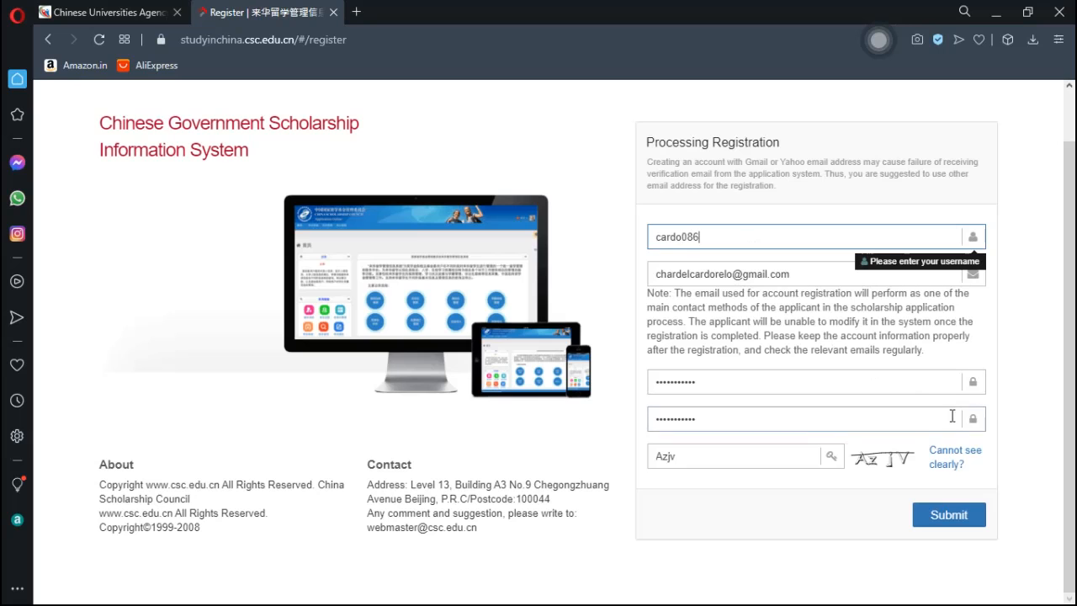
click(959, 517)
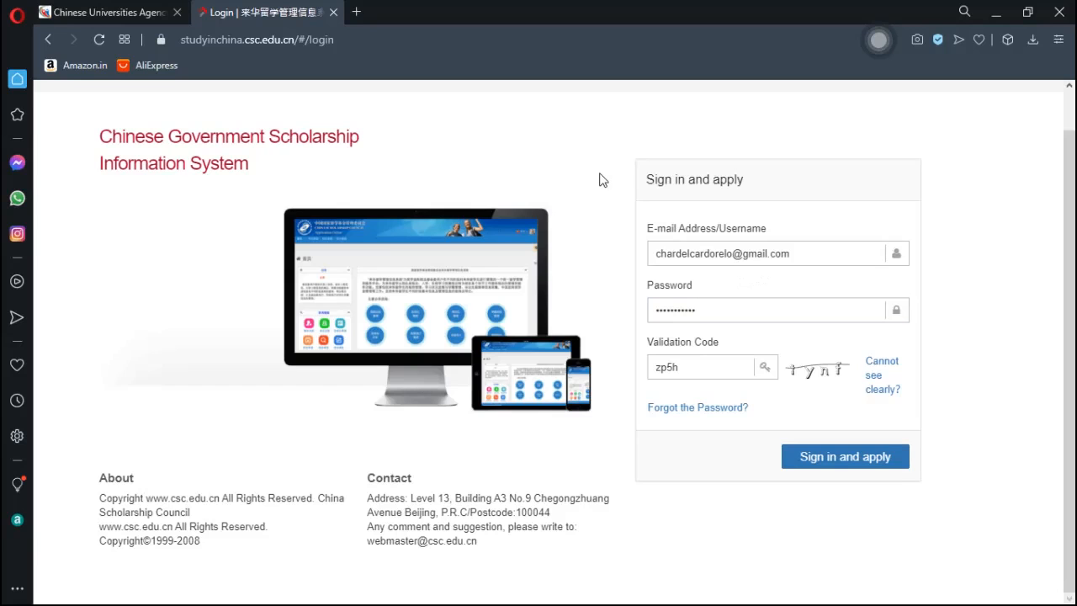
click(697, 256)
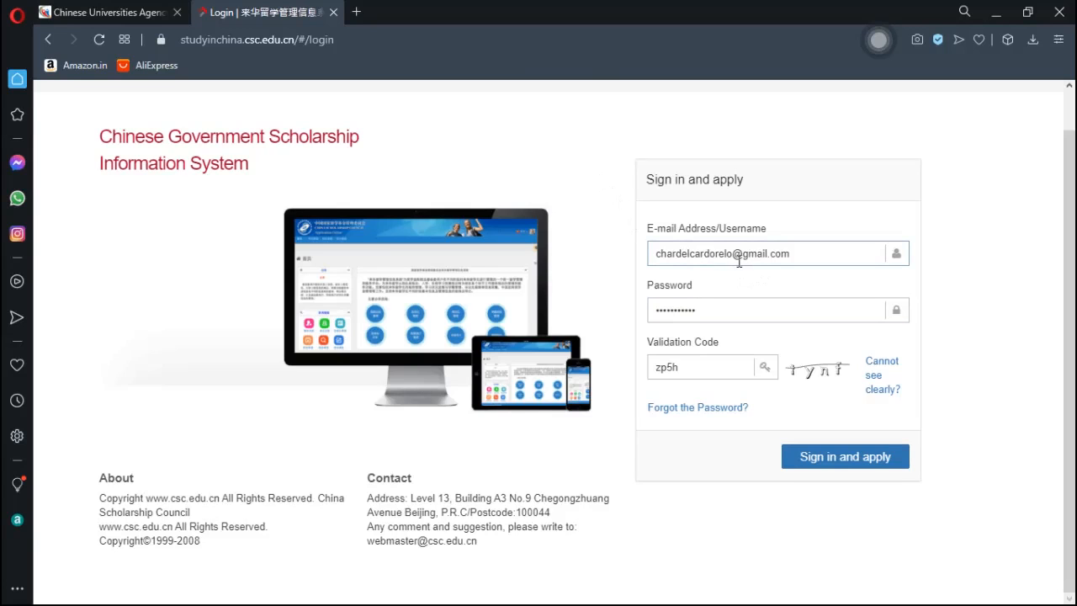
- In a new tab, search 'google login' and go to the Google sign-in page
click(356, 12)
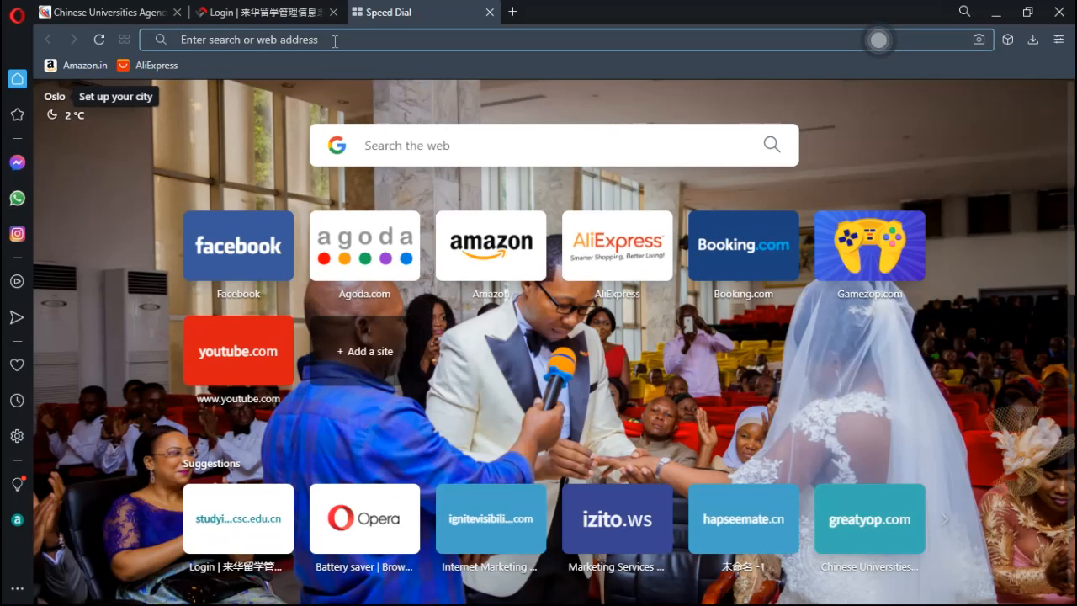
text(goog)
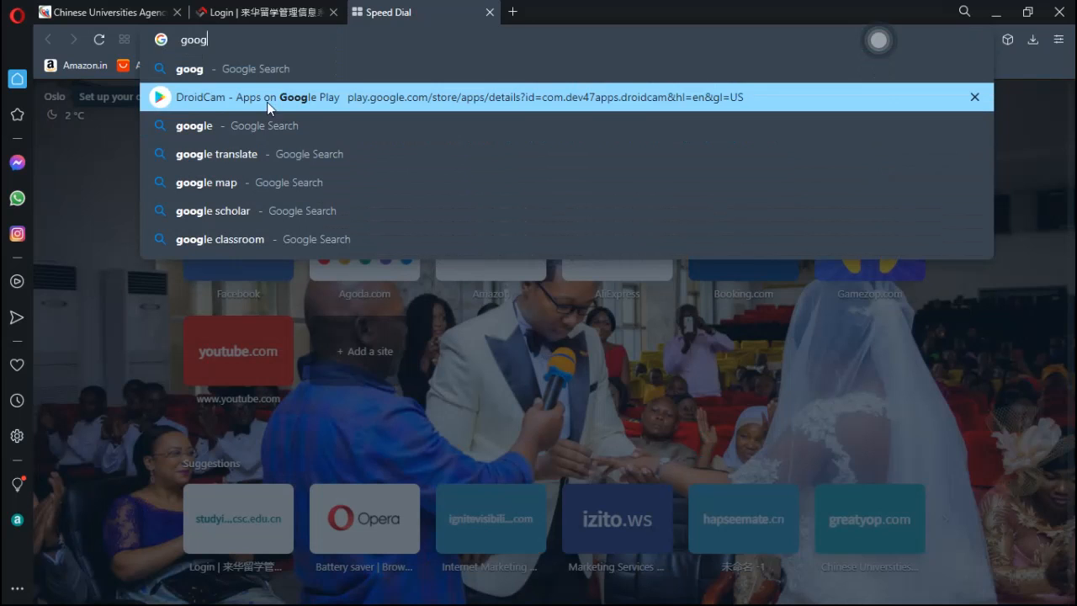
text(le)
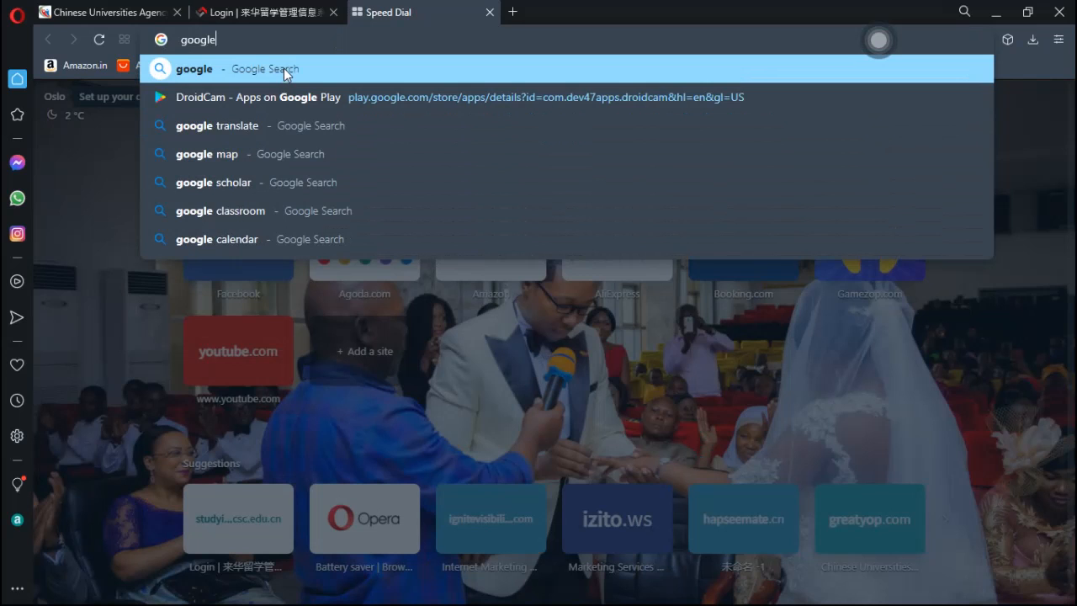
text( login)
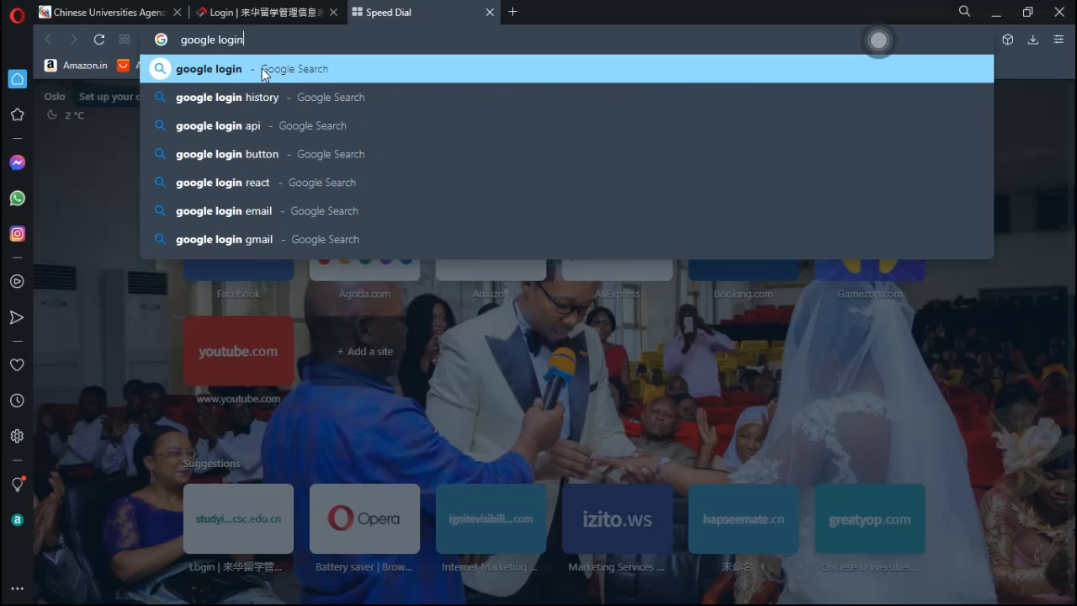
click(262, 68)
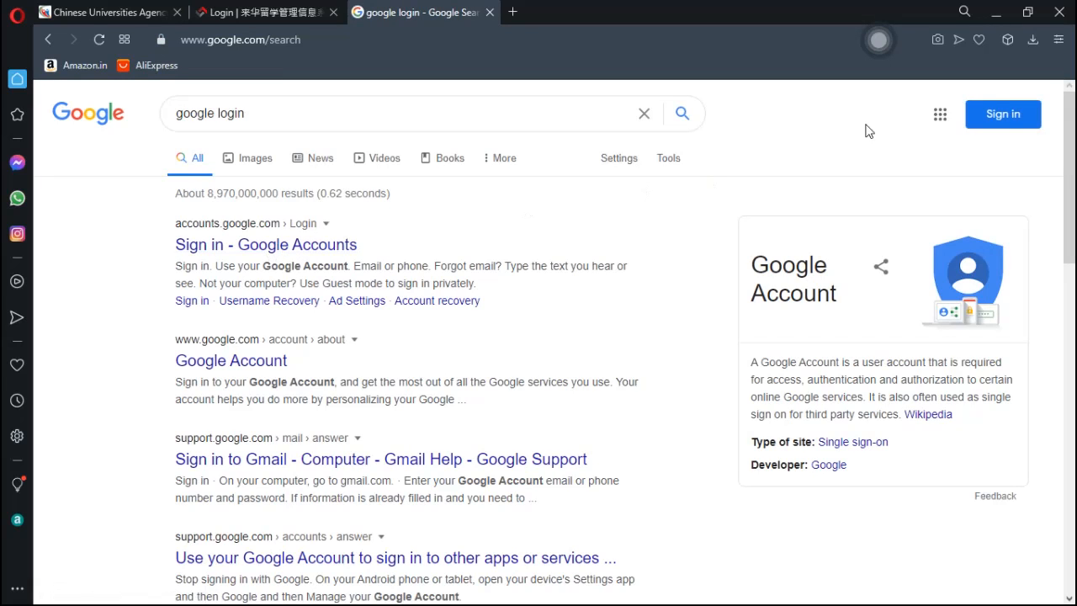
click(1006, 117)
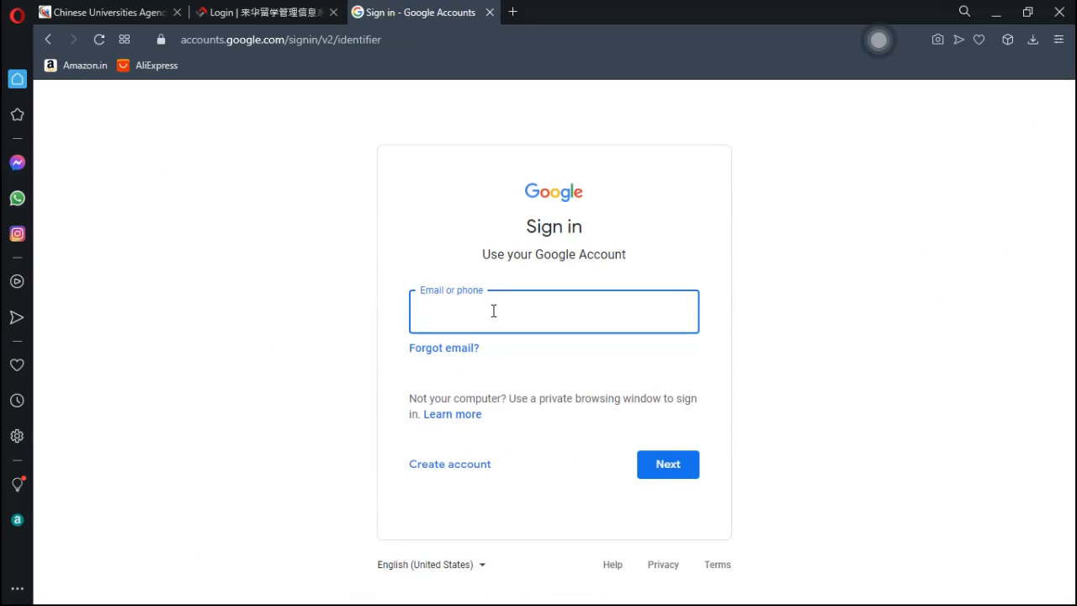
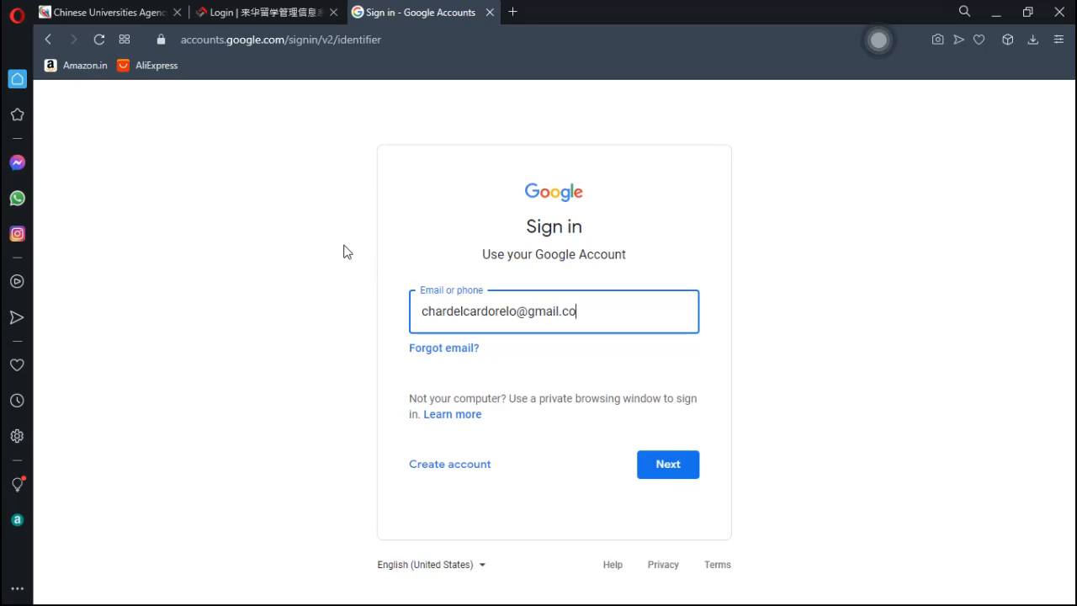
- Enter the Gmail account address and continue to the password step
click(668, 469)
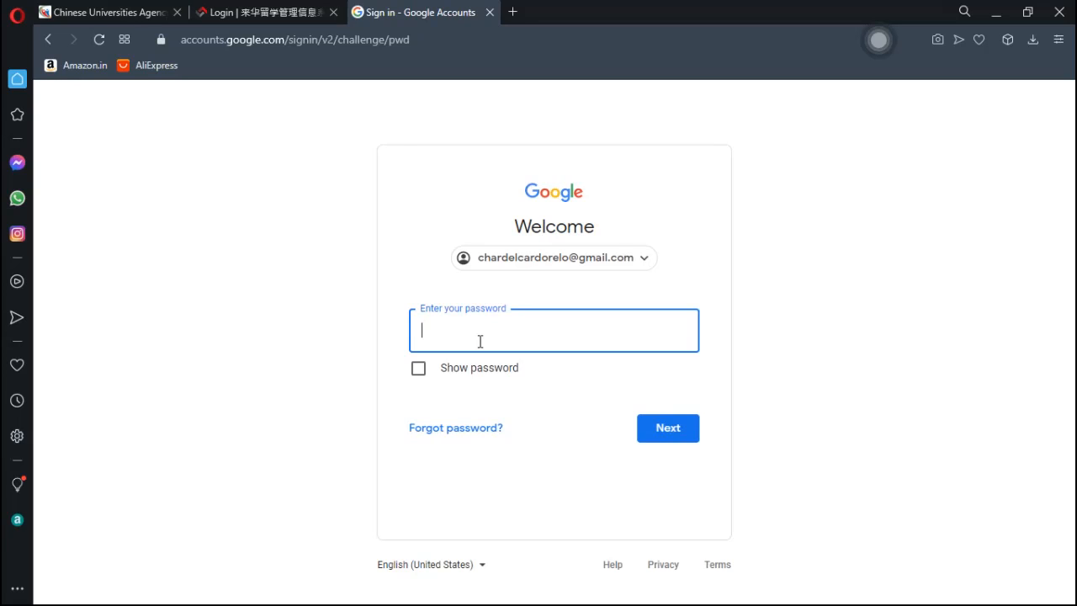
- Enter the Google account password, checking it with Show password, and finish signing in
text(•••••••••)
text(•)
key(BackSpace)
text(•)
click(419, 370)
click(420, 372)
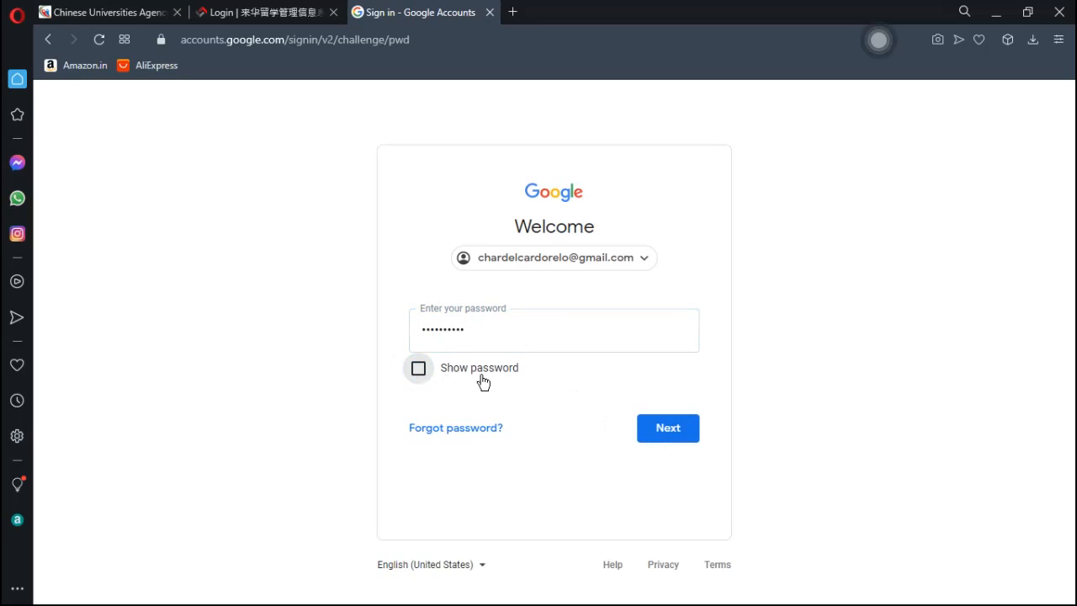
click(663, 431)
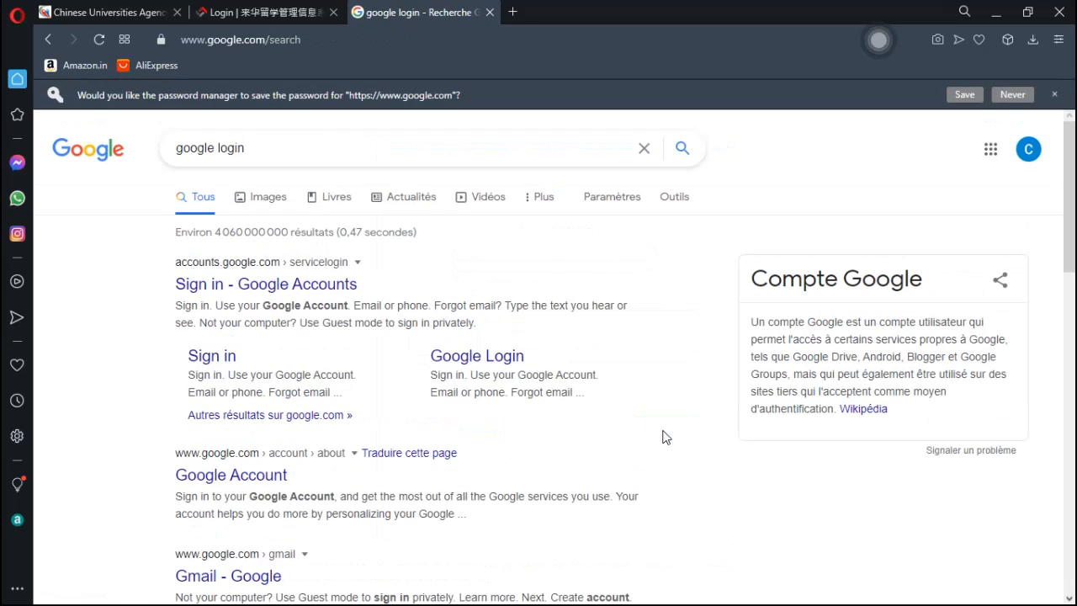
- Open Gmail from the Google apps grid next to the account avatar
click(1028, 156)
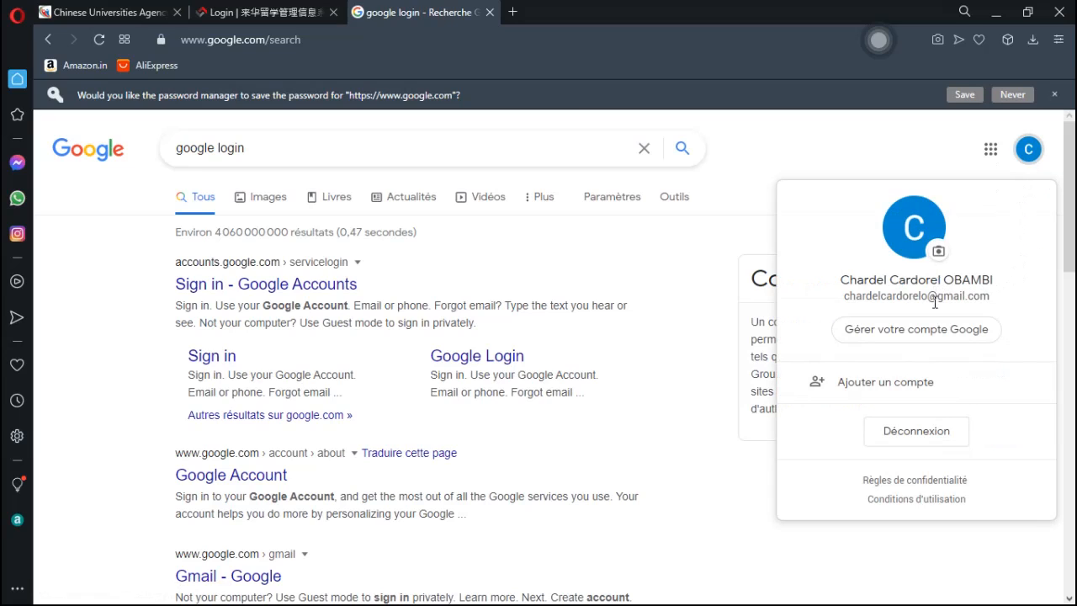
click(991, 160)
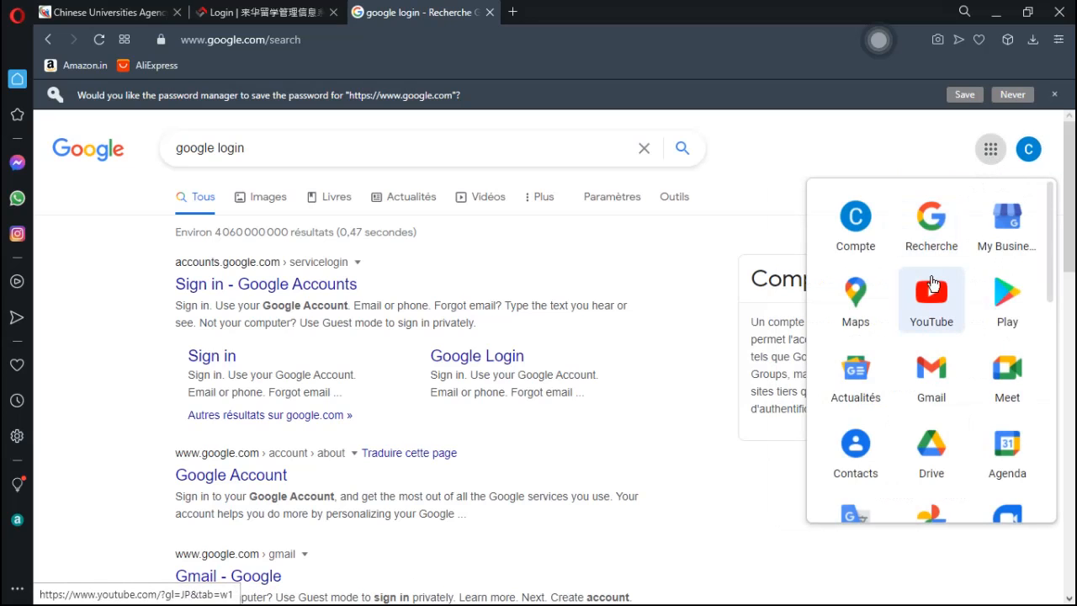
click(932, 375)
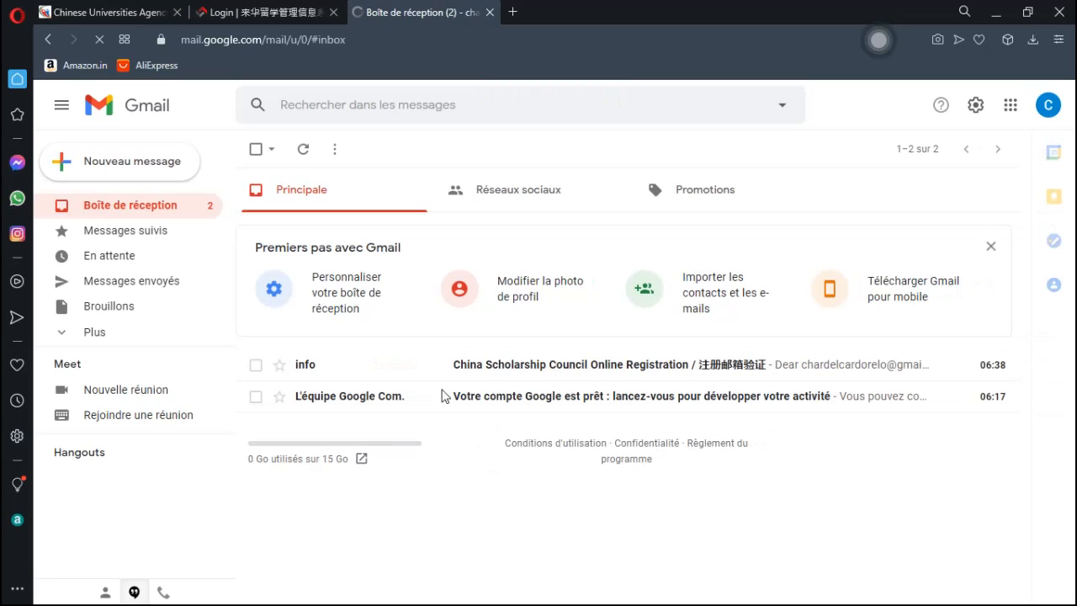
- Open the China Scholarship Council Online Registration email, dismiss the popups, and follow its activation link
click(482, 367)
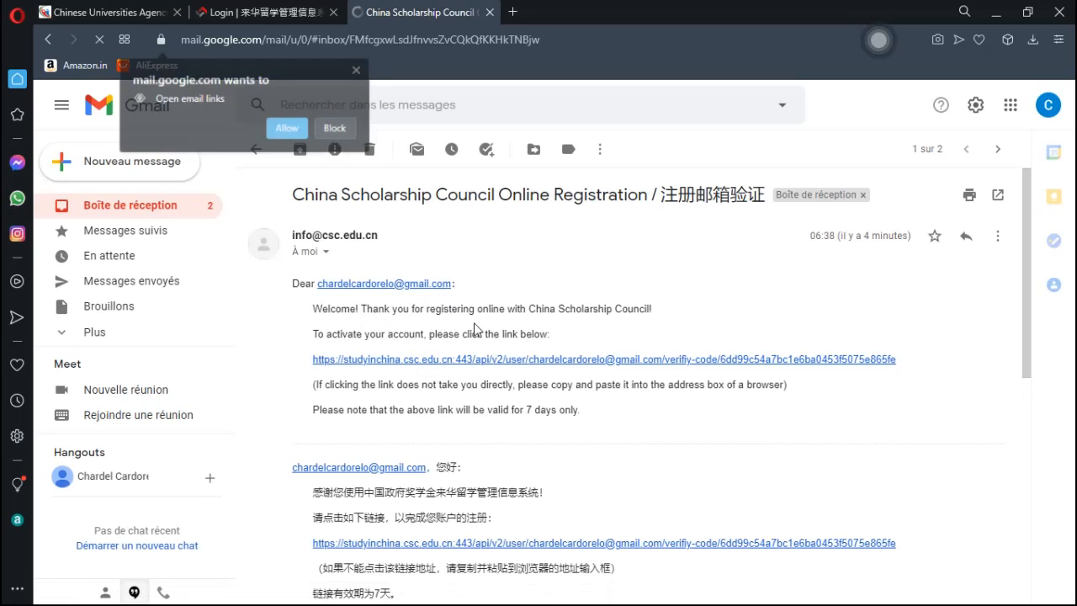
click(358, 69)
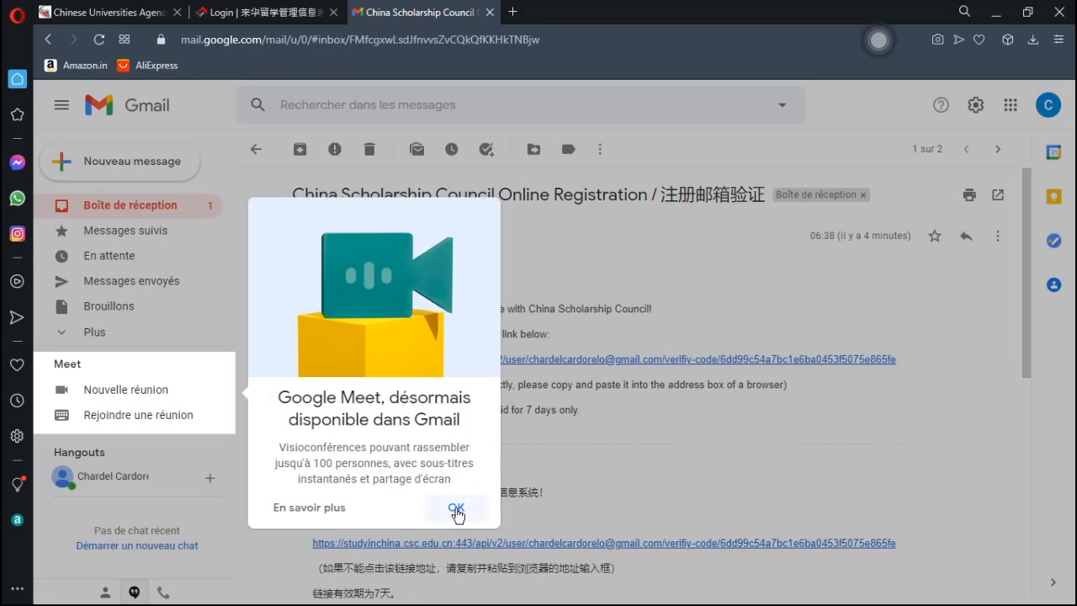
click(456, 510)
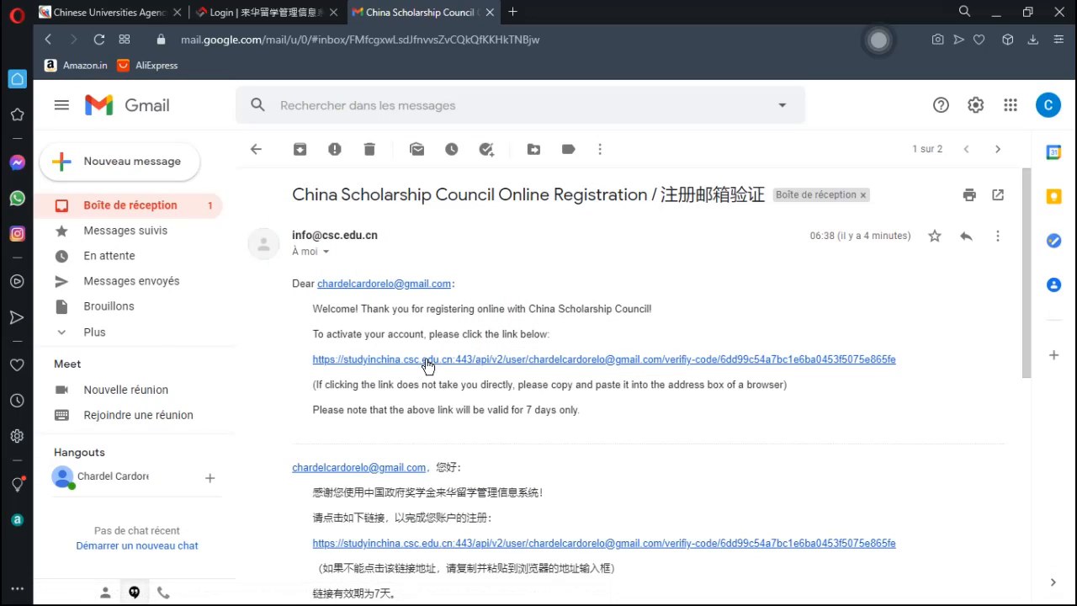
click(427, 361)
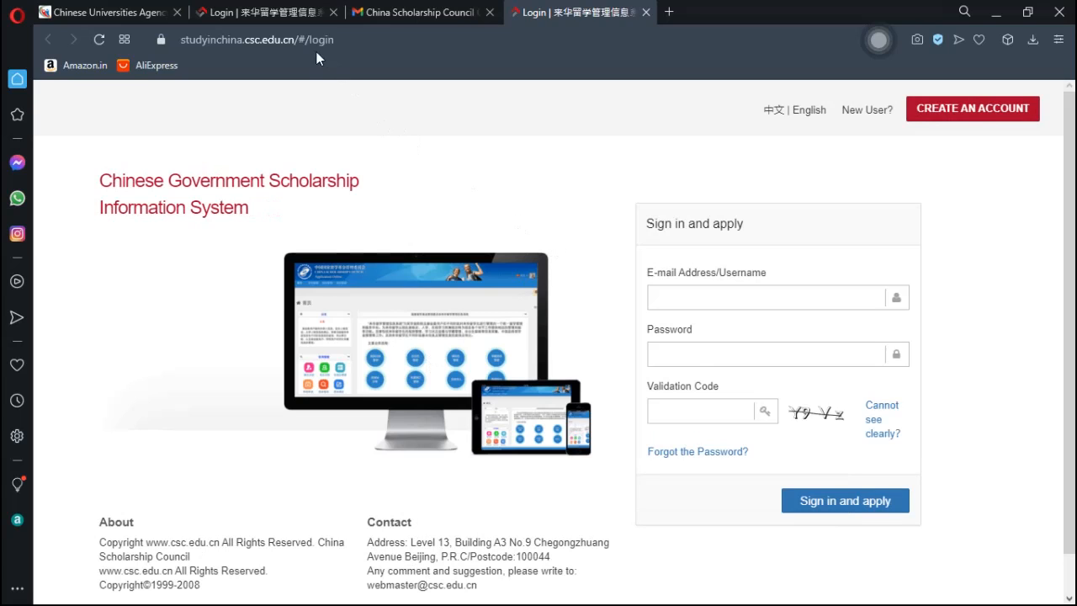
click(265, 14)
click(401, 15)
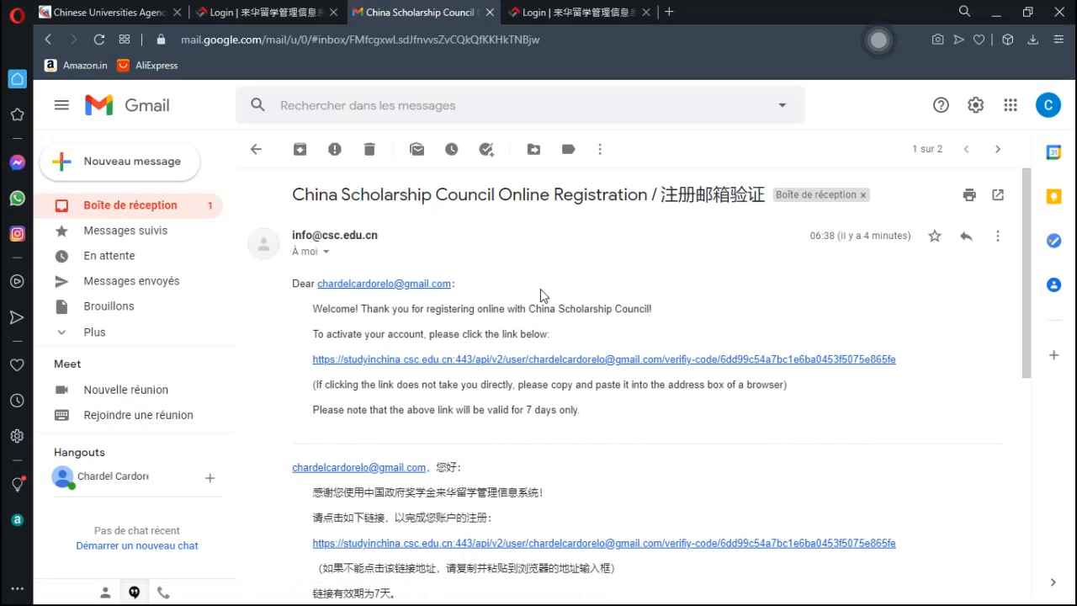
click(562, 14)
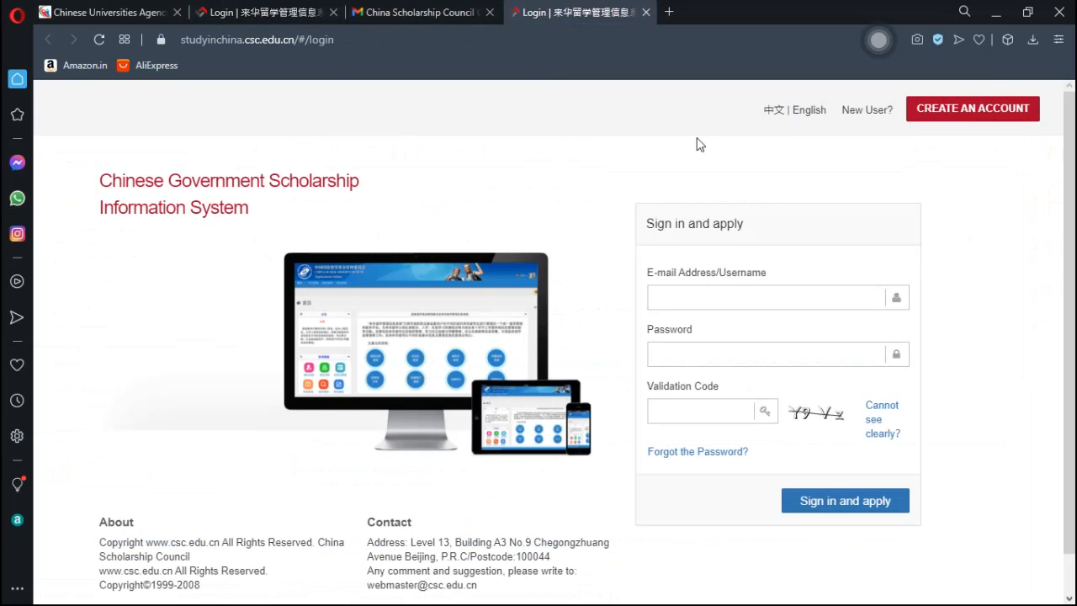
- Fill in the saved account e-mail, the password and validation code 'y9vz'
click(706, 297)
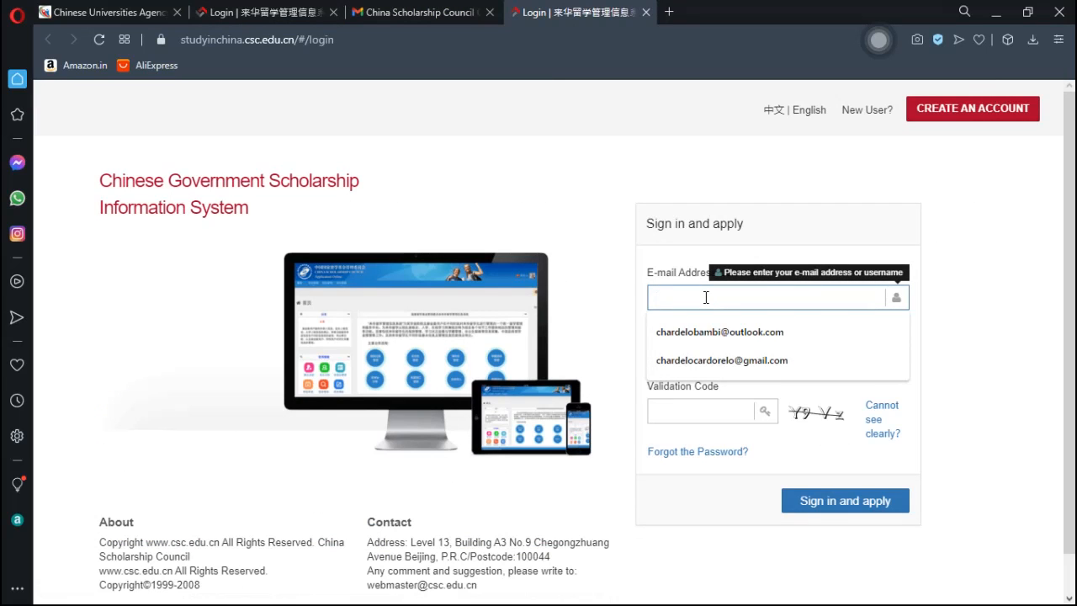
click(715, 359)
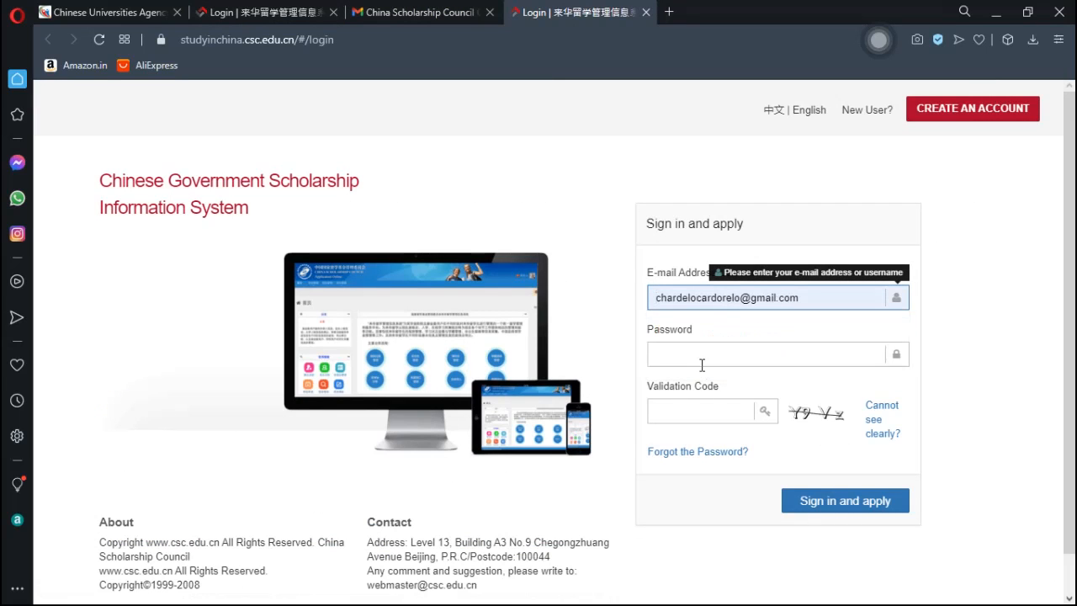
click(715, 354)
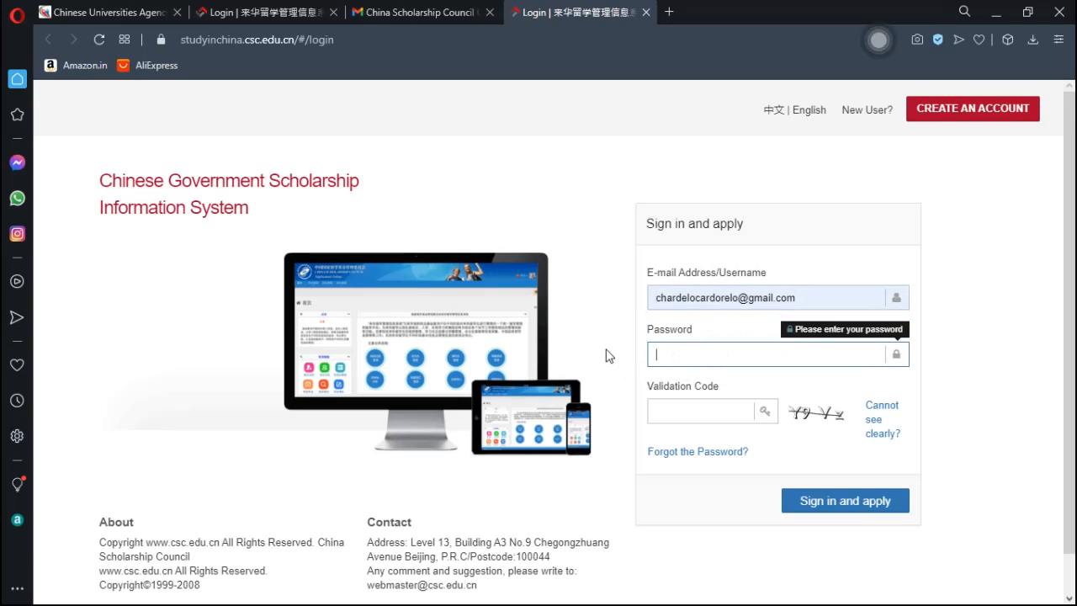
text(•••••••••••)
click(681, 411)
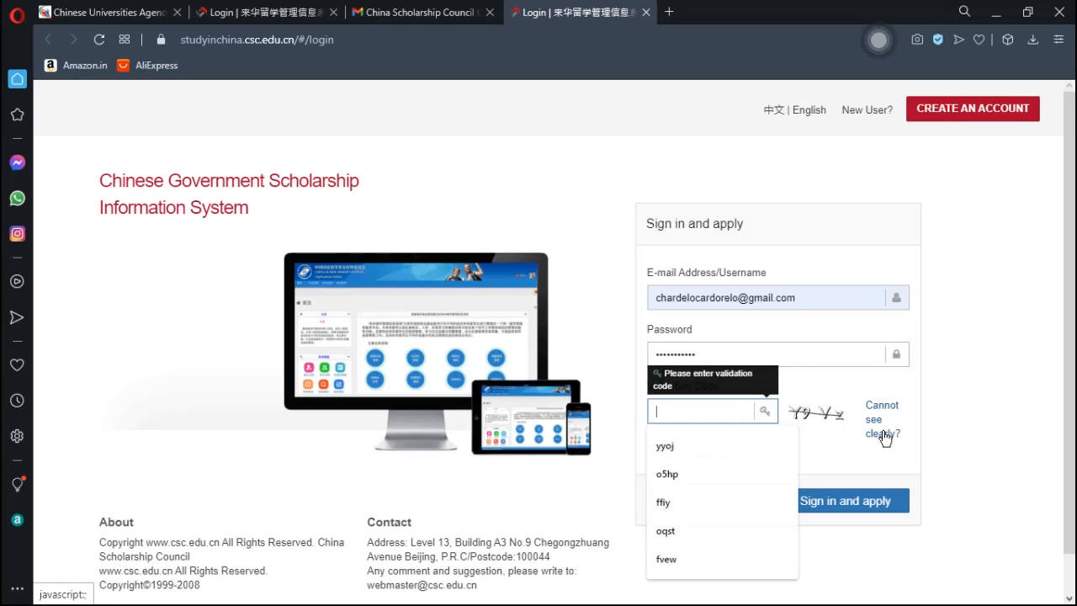
text(y)
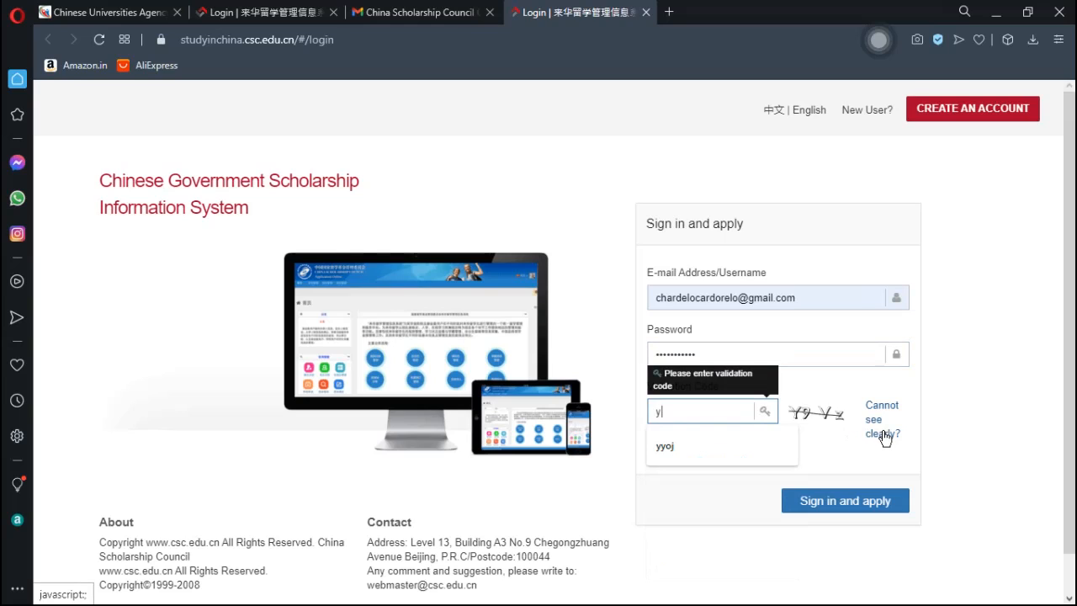
text(9v)
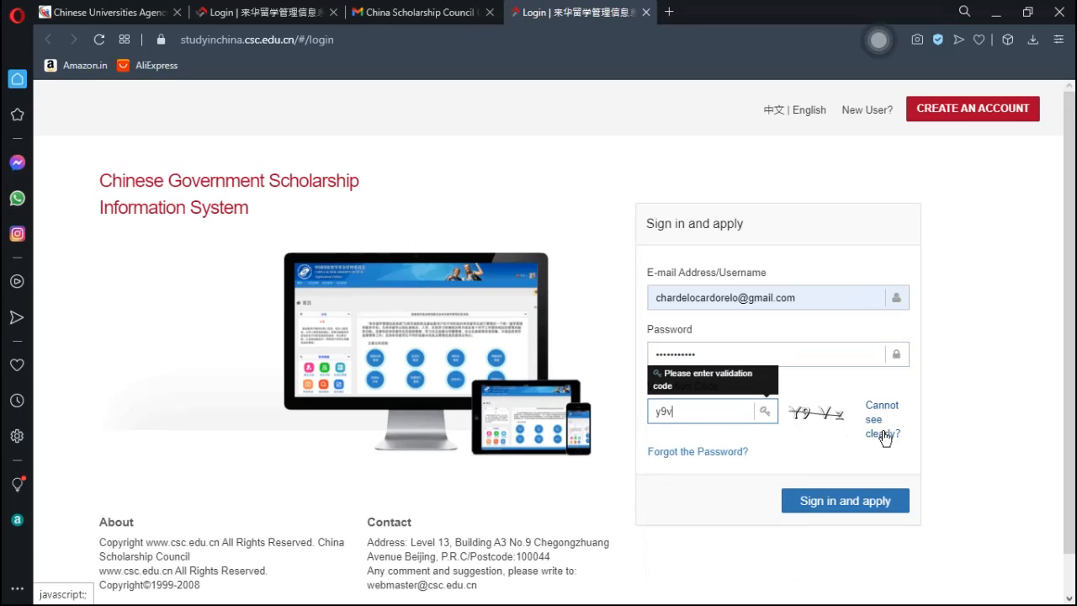
text(z)
- Attempt to sign in, dismiss the rejection warning and retry with the same details
click(829, 506)
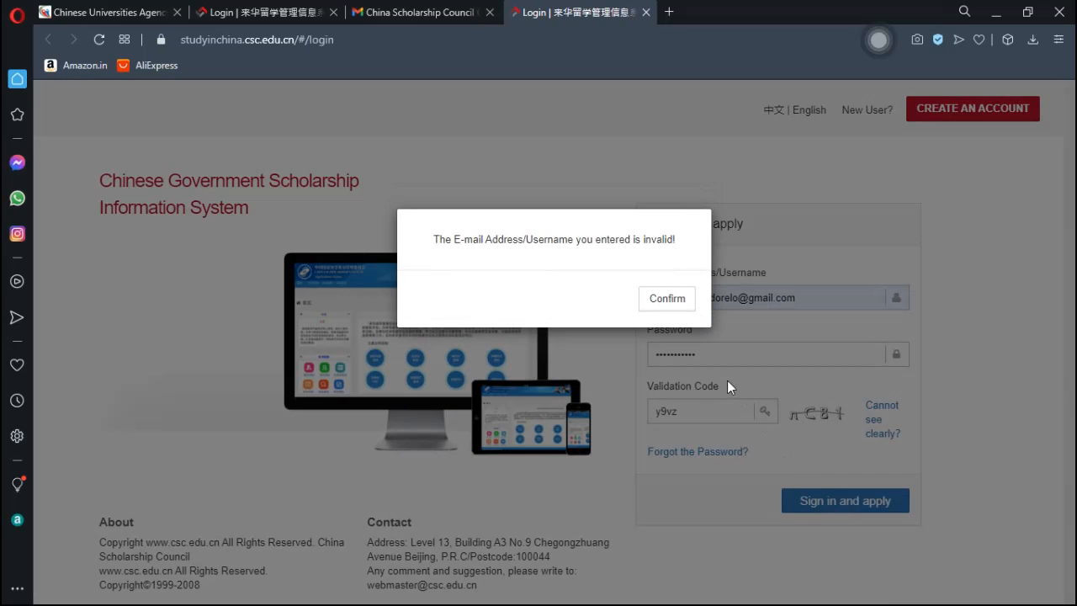
click(667, 299)
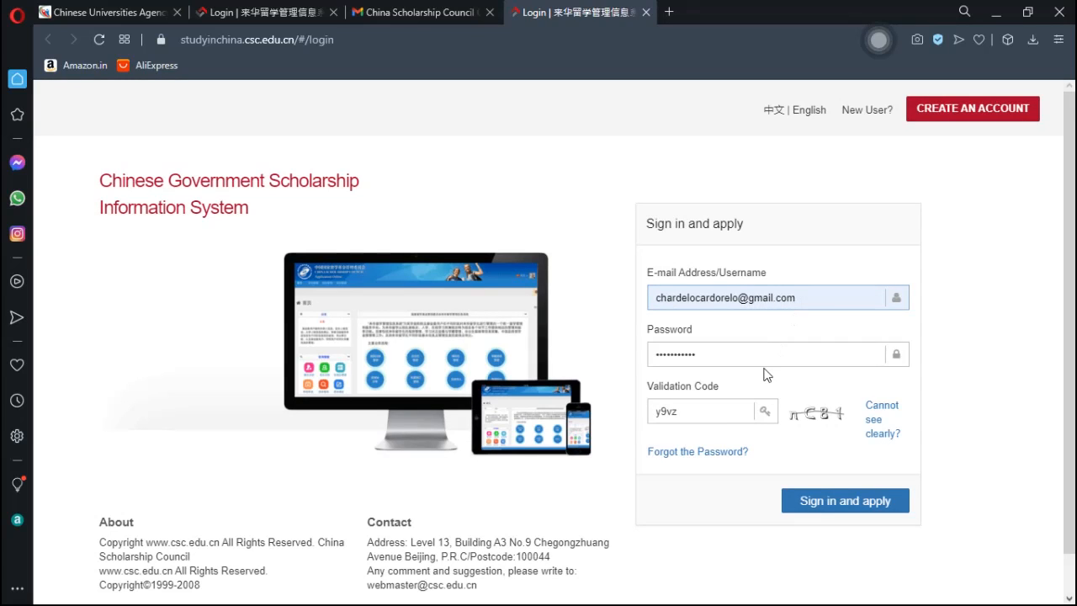
click(810, 502)
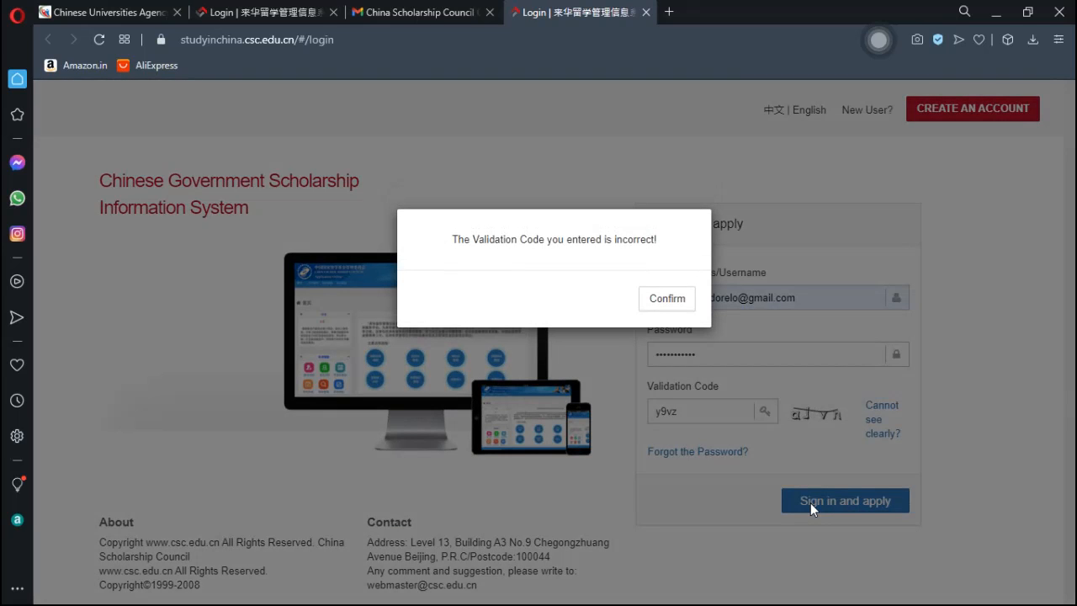
- Clear the rejected code, fix the e-mail typo, refresh the captcha and enter 'wqwm'
click(667, 299)
click(727, 409)
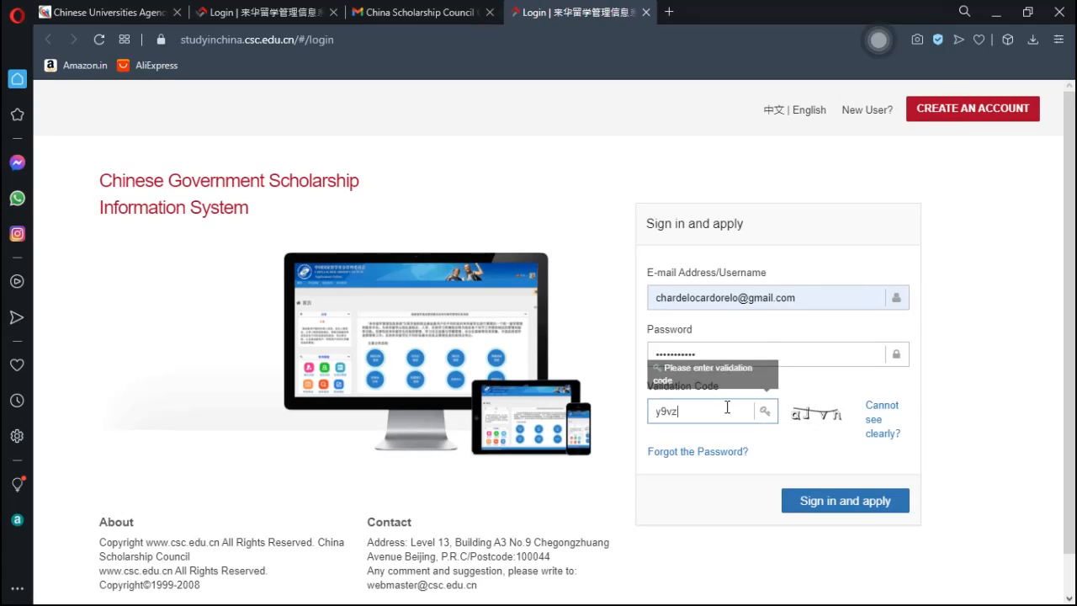
key(BackSpace)
key(BackSpace)
key(BackSpace)
key(BackSpace)
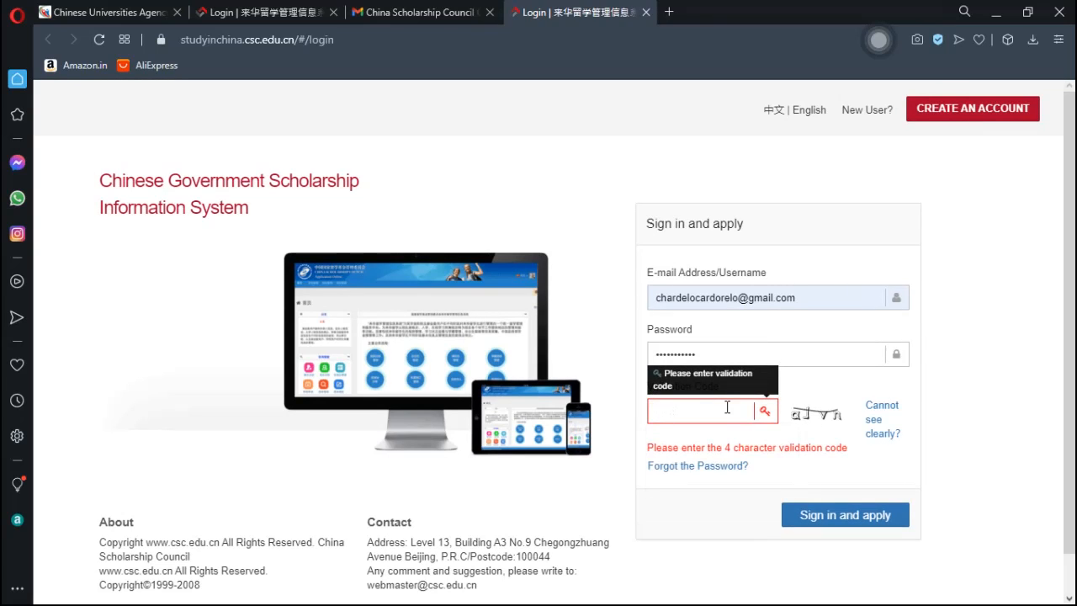
click(697, 299)
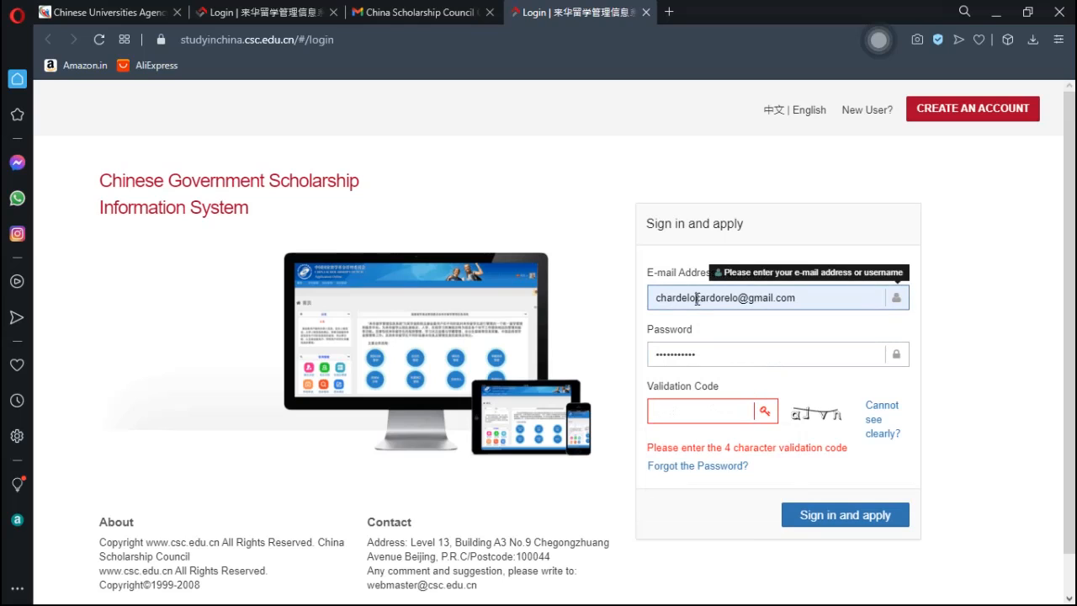
key(BackSpace)
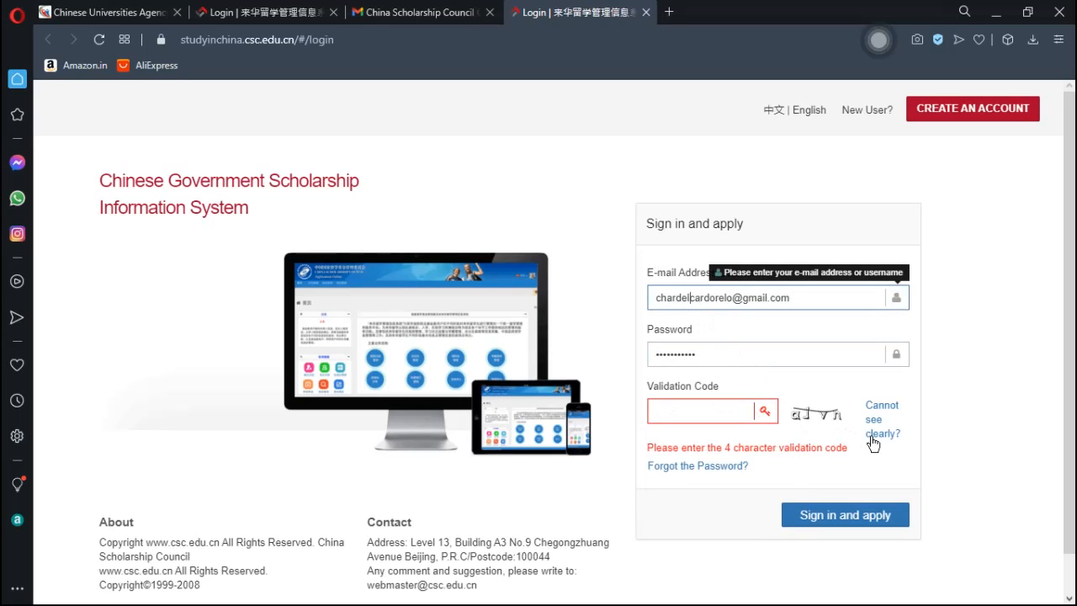
text(c)
click(884, 433)
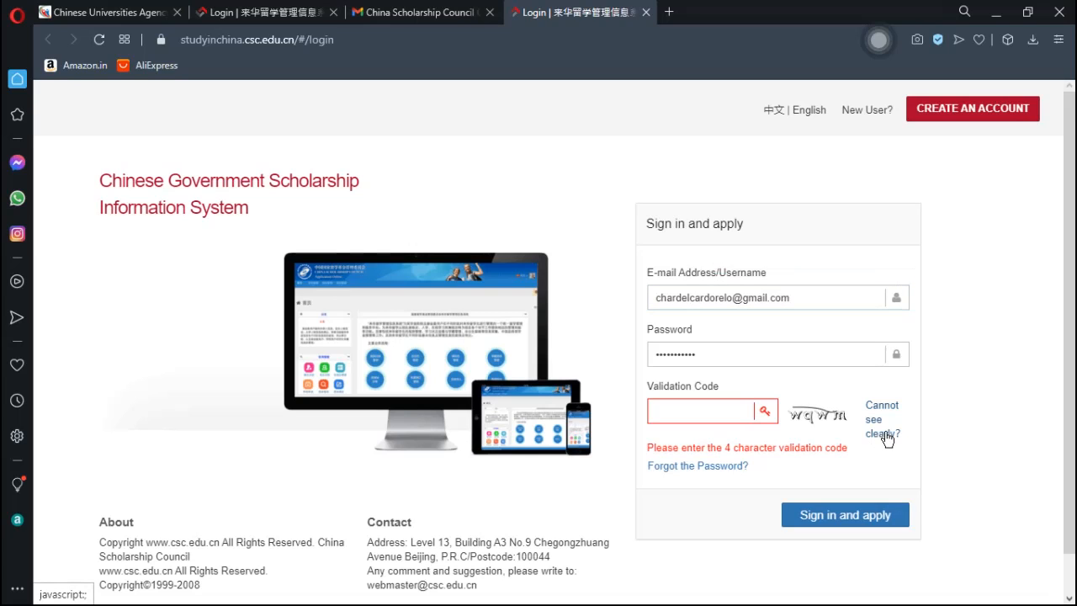
click(712, 413)
text(w)
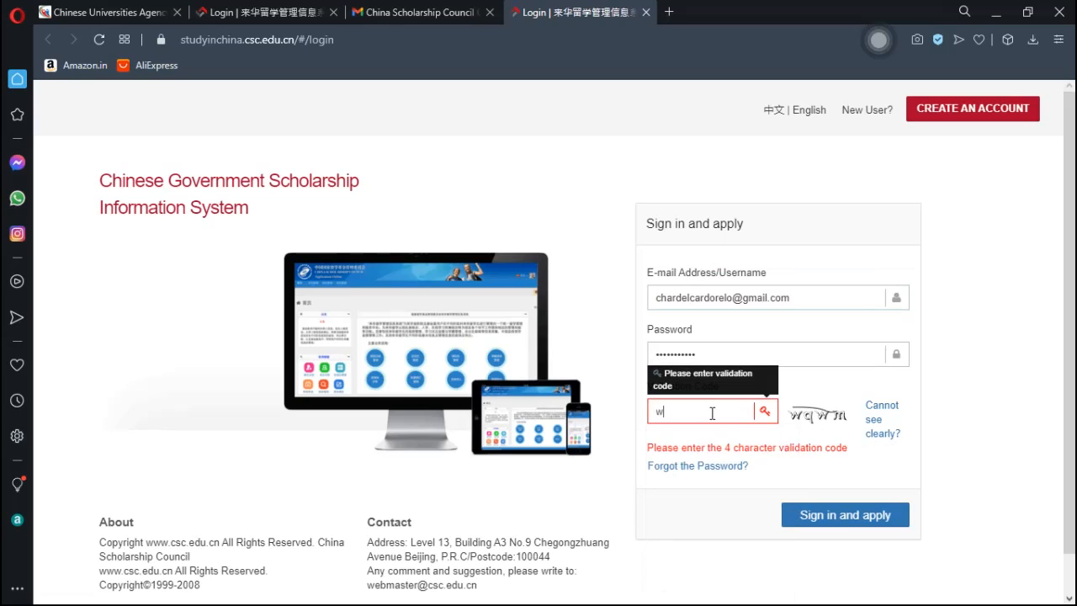
text(qwm)
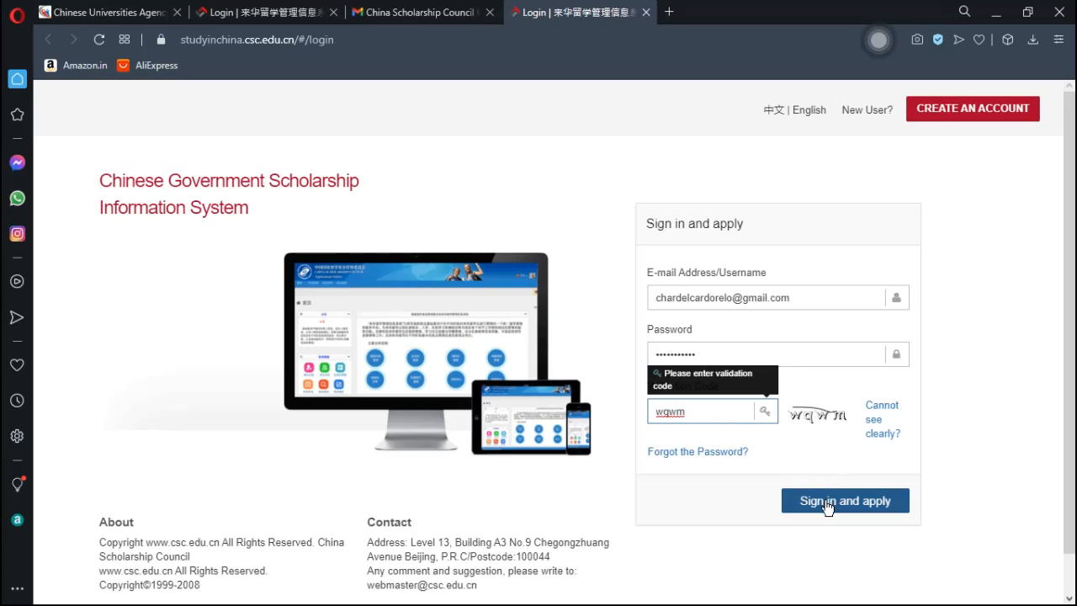
- Sign in with the corrected details and read the Home page instructions on Program Category and Agency Number
click(826, 503)
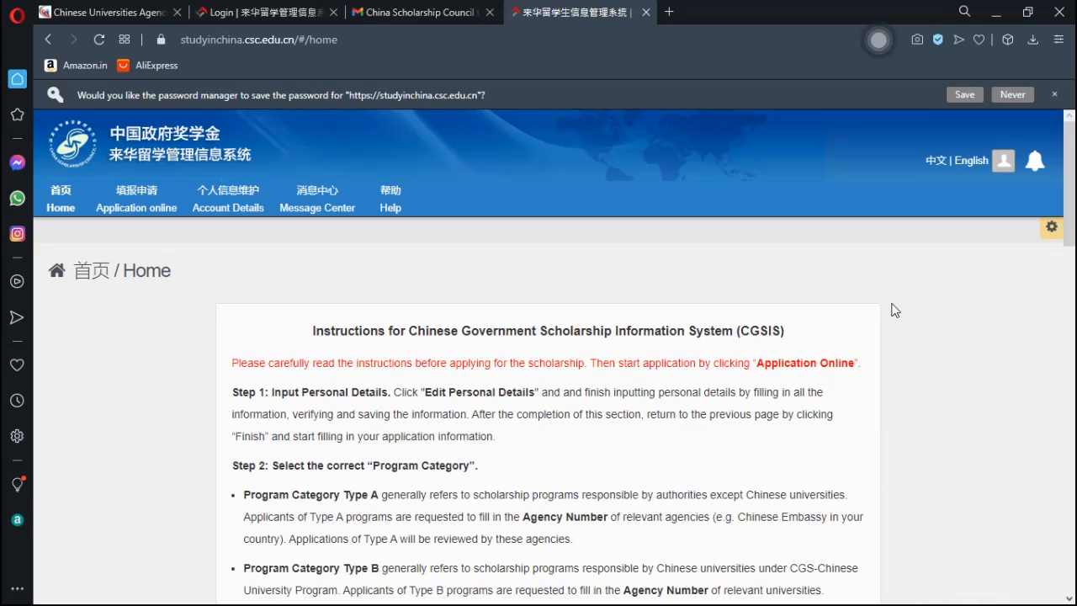
scroll(1071, 178, down, 2)
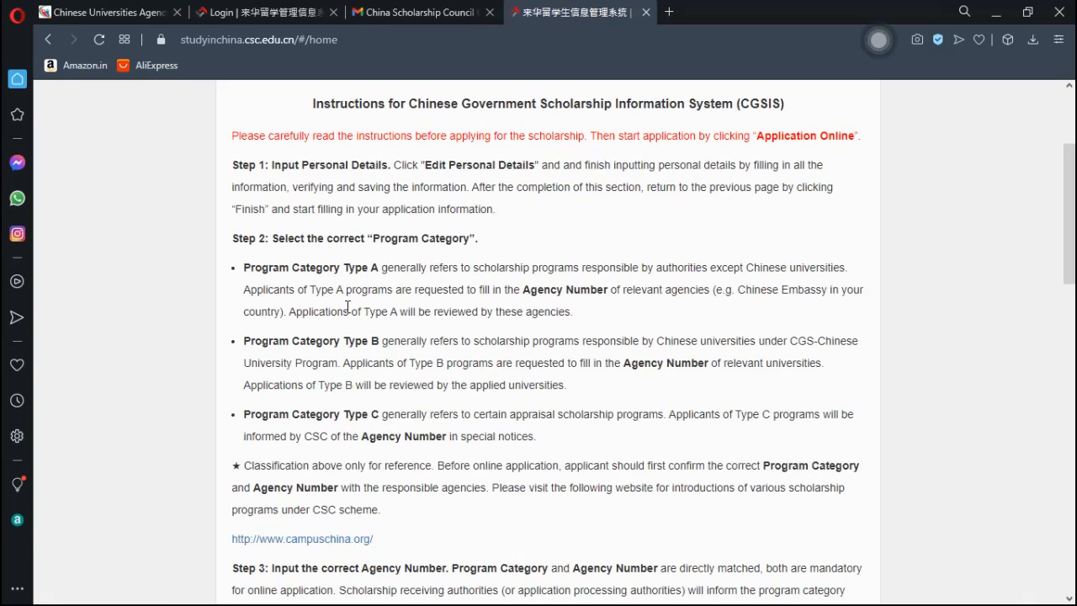
drag(1073, 221, 1074, 296)
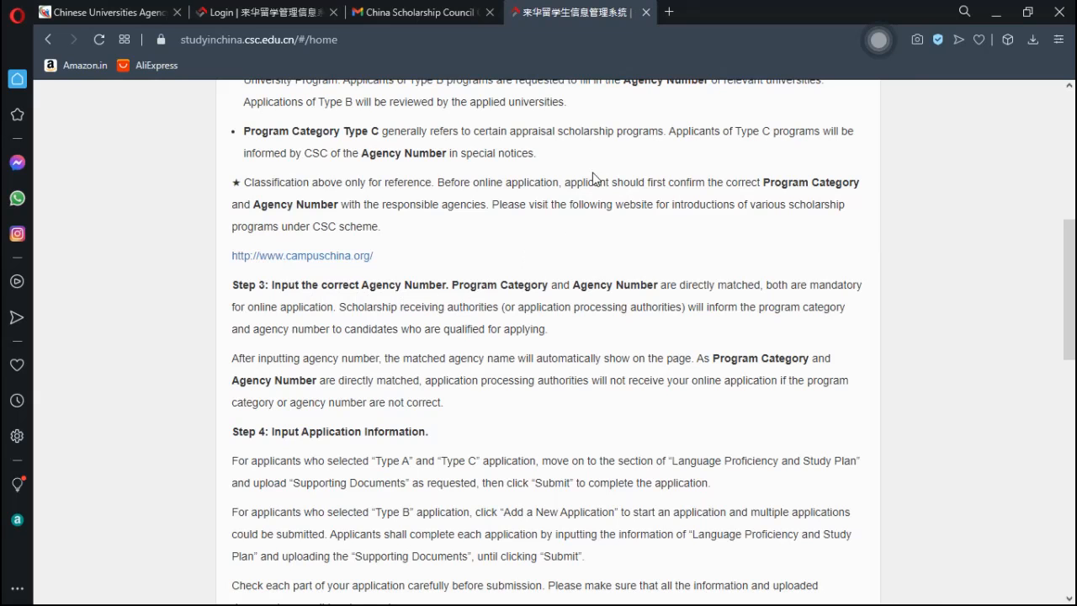
drag(1071, 298, 1072, 243)
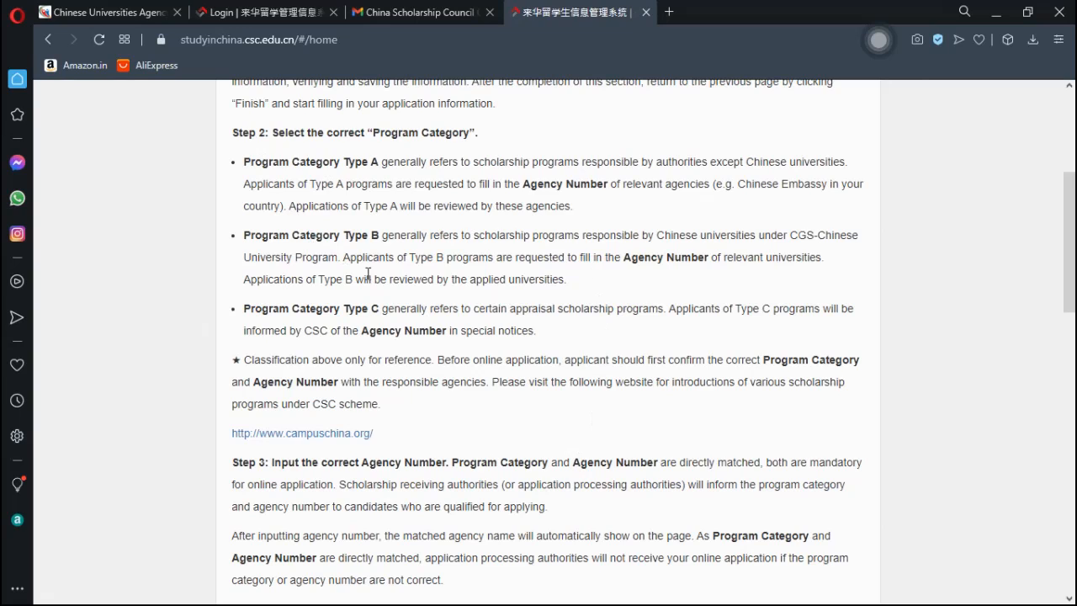
- Look up Shandong University's agency number (10422) in the Shandong province list
click(96, 18)
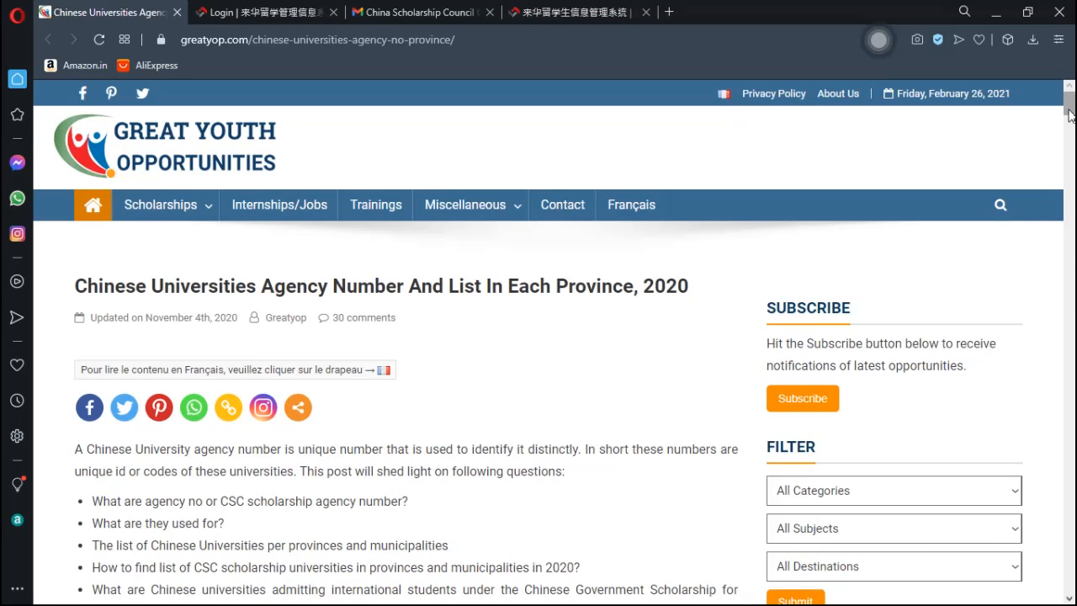
drag(1070, 116, 1071, 161)
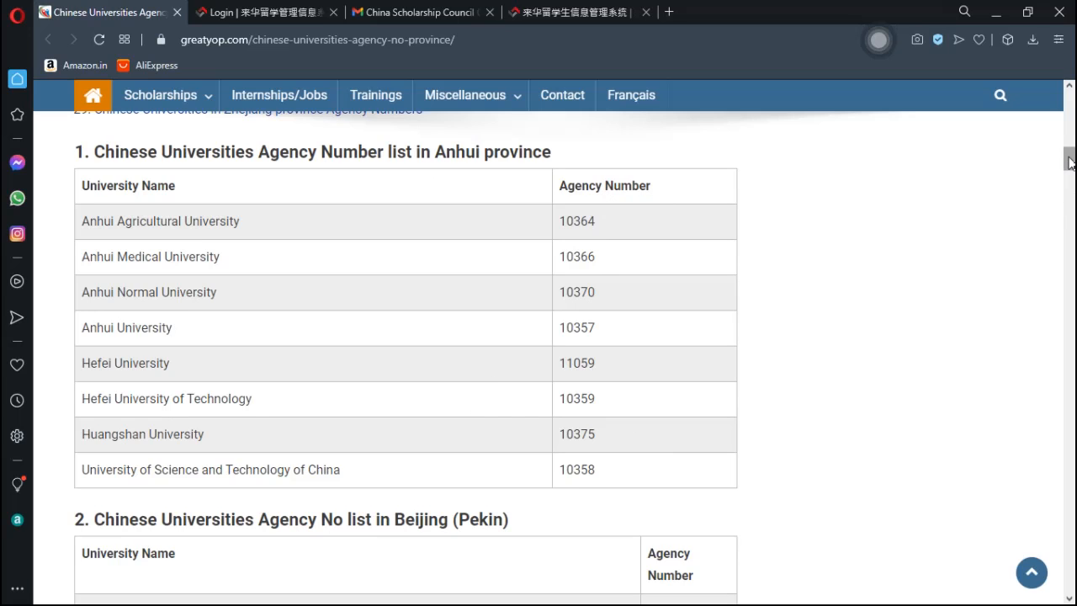
drag(1070, 162, 1072, 364)
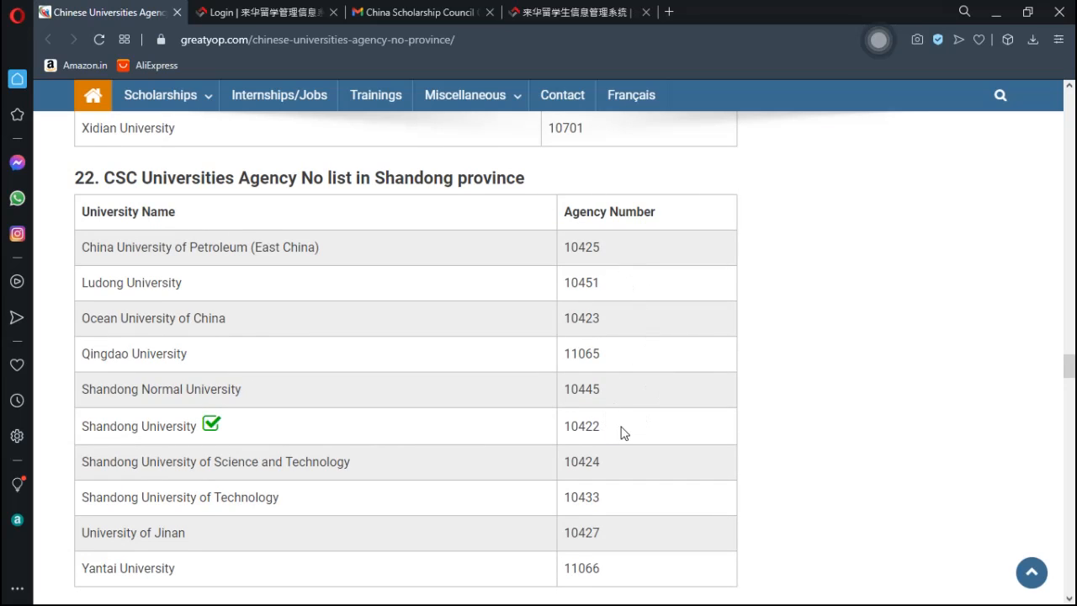
- Return to the CGSIS tab, review the application instructions and scroll back to the top
click(561, 11)
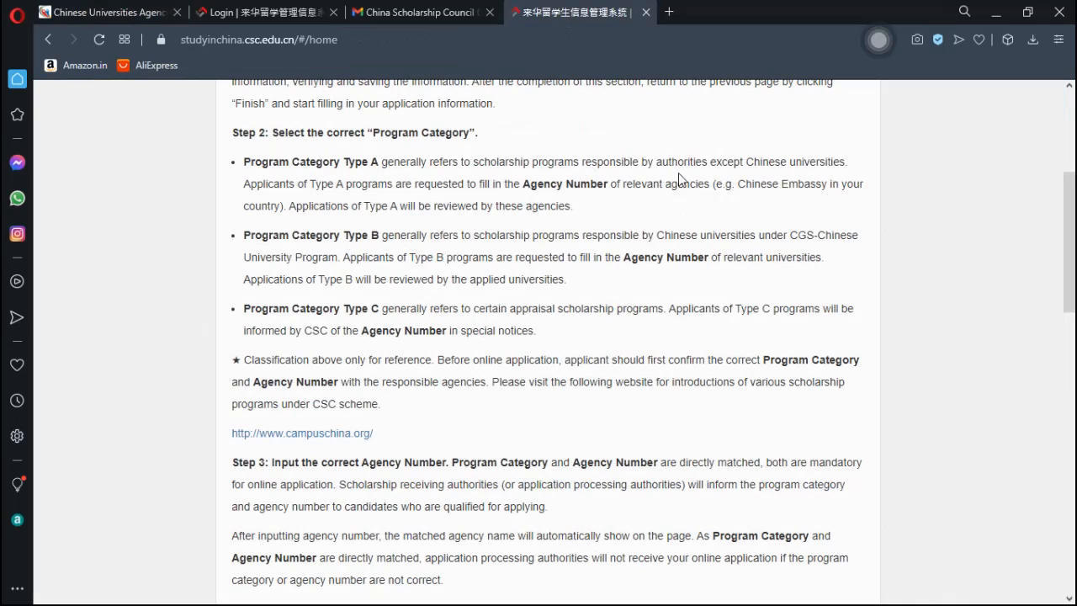
drag(1067, 263, 1067, 233)
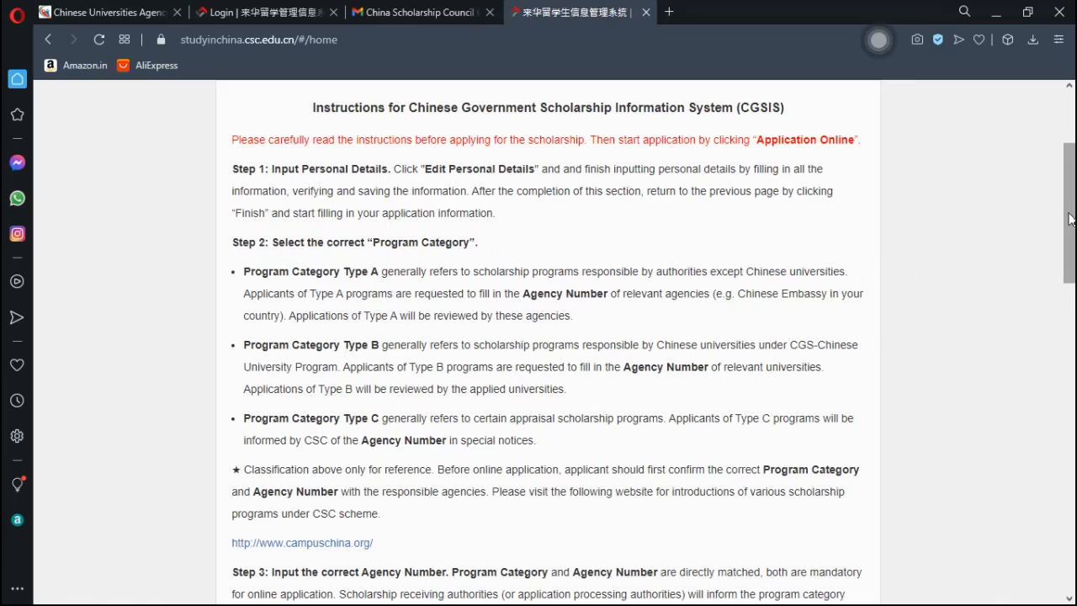
drag(1072, 221, 1074, 243)
scroll(1074, 243, down, 1)
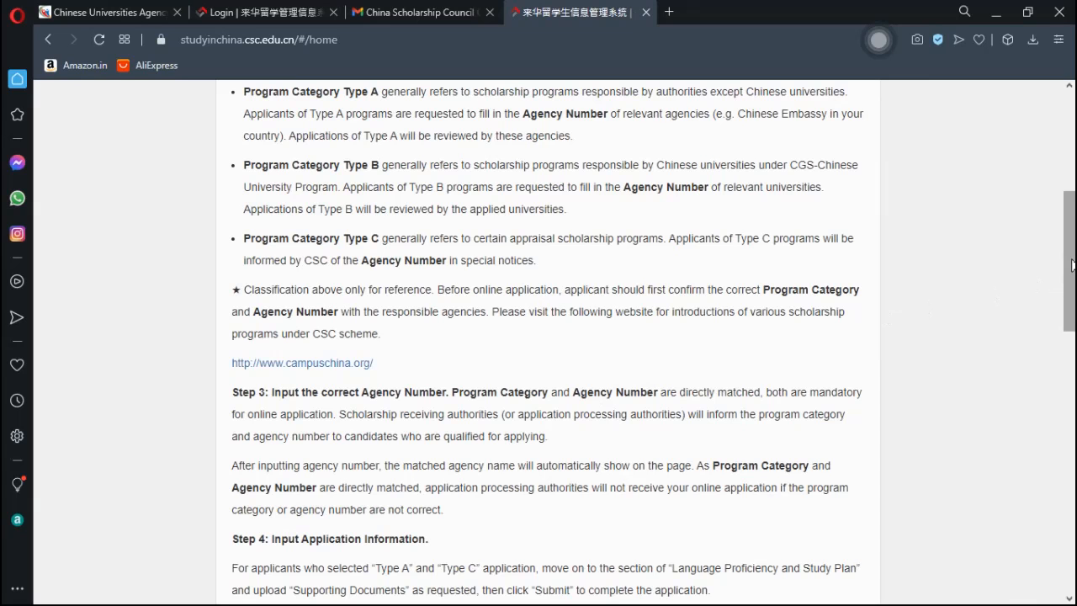
drag(1073, 269, 1072, 326)
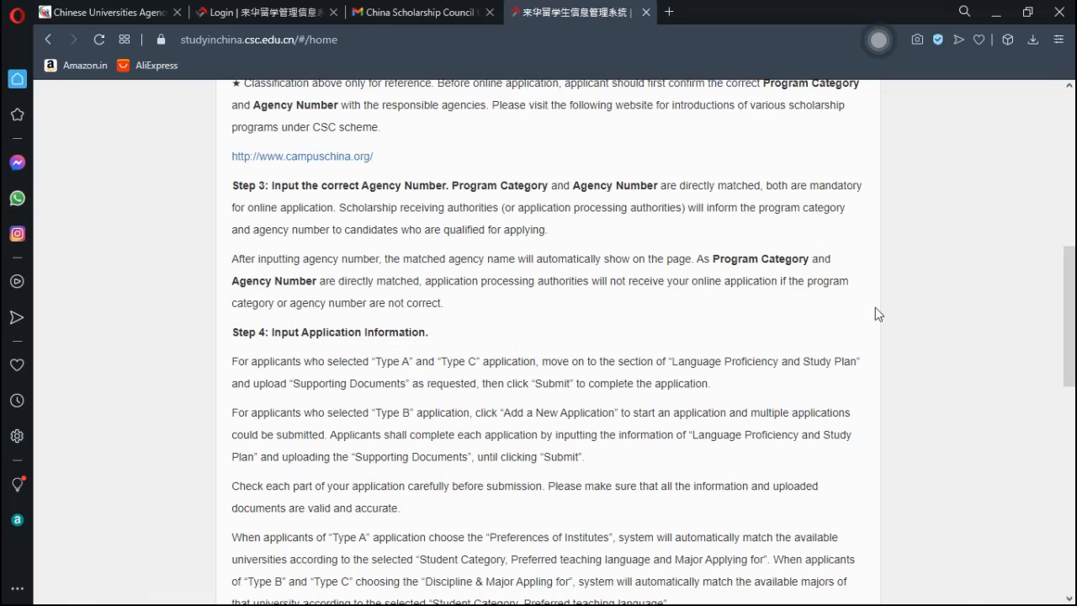
drag(1073, 321, 1074, 428)
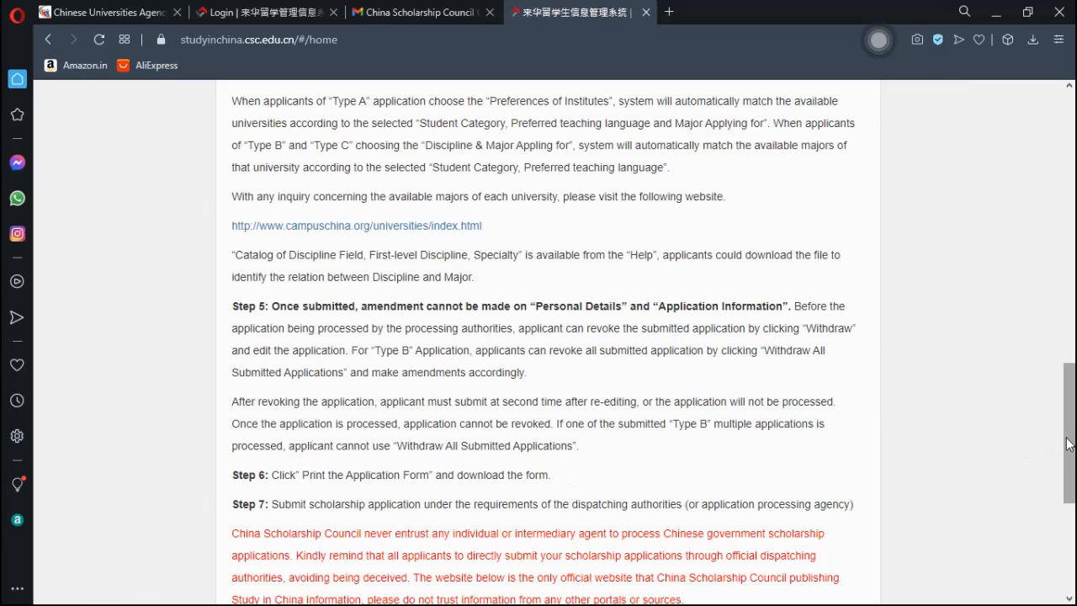
drag(1068, 427, 1073, 149)
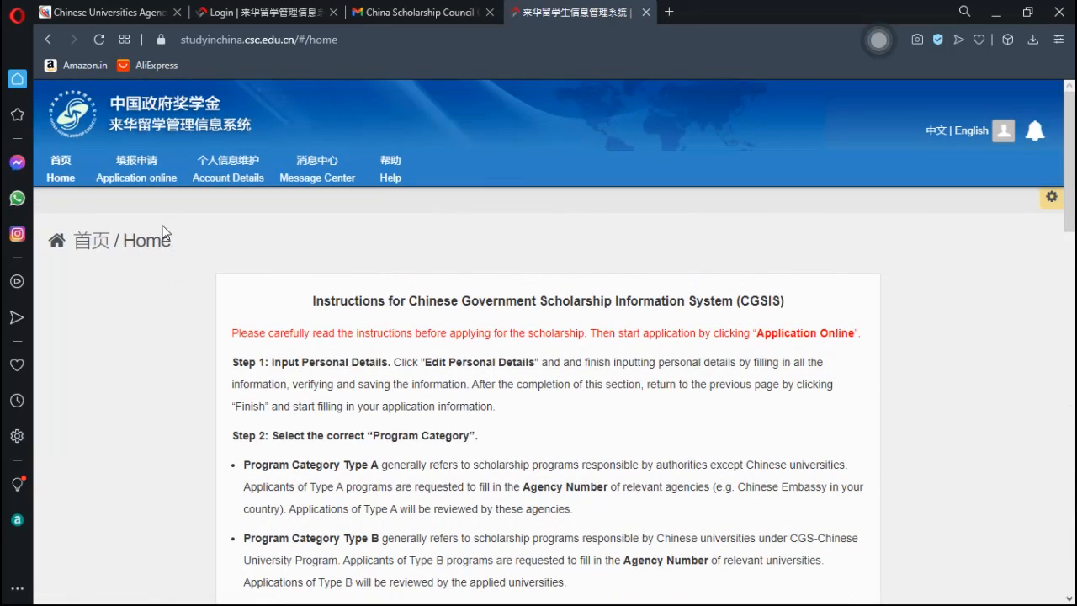
- Go to Application online and start editing the personal details
click(137, 175)
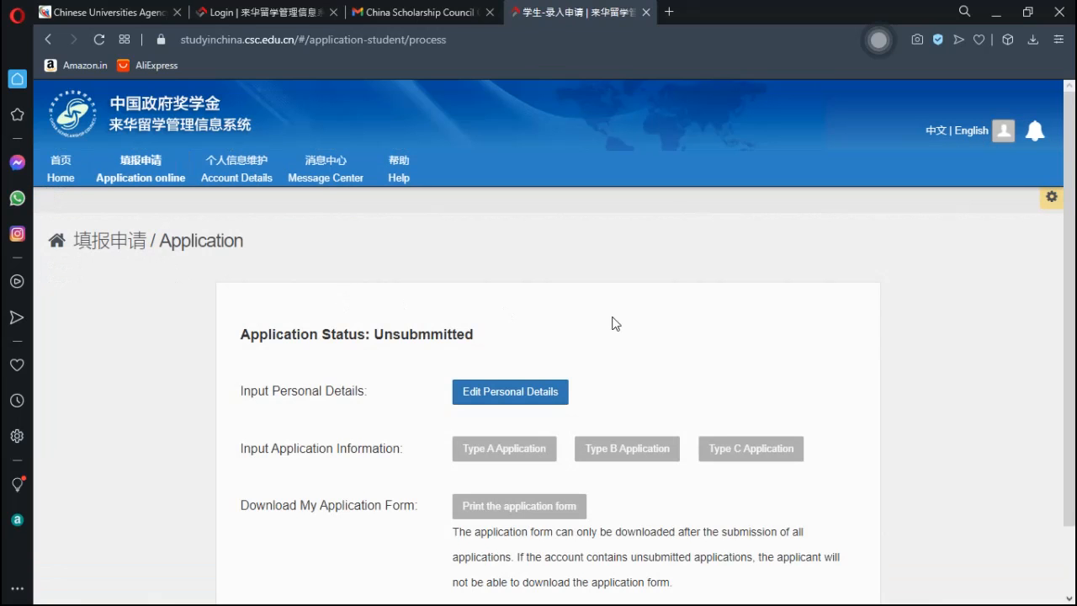
scroll(1070, 227, down, 2)
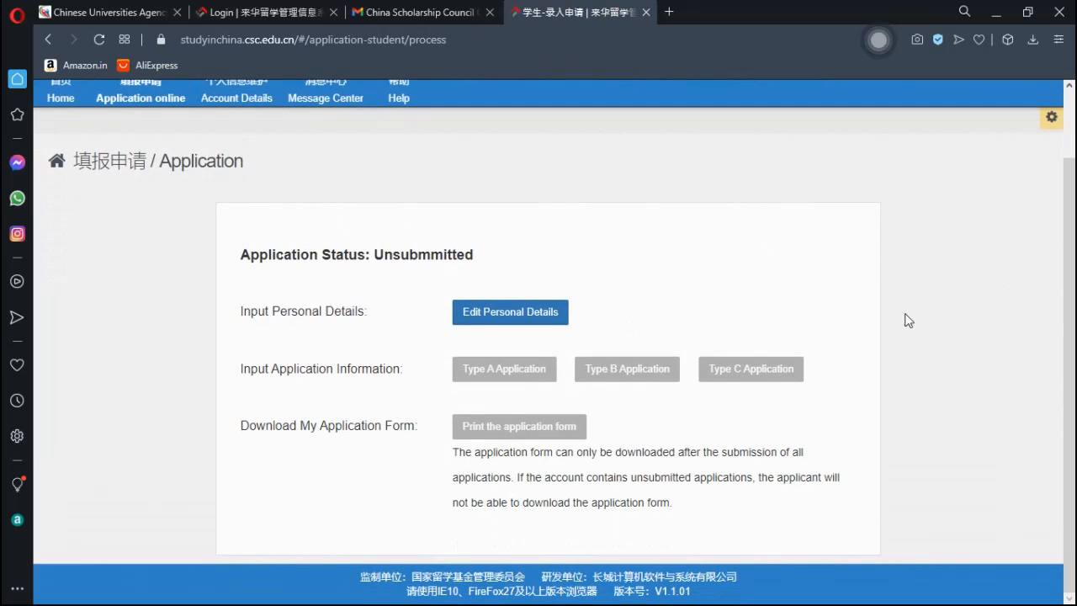
click(496, 321)
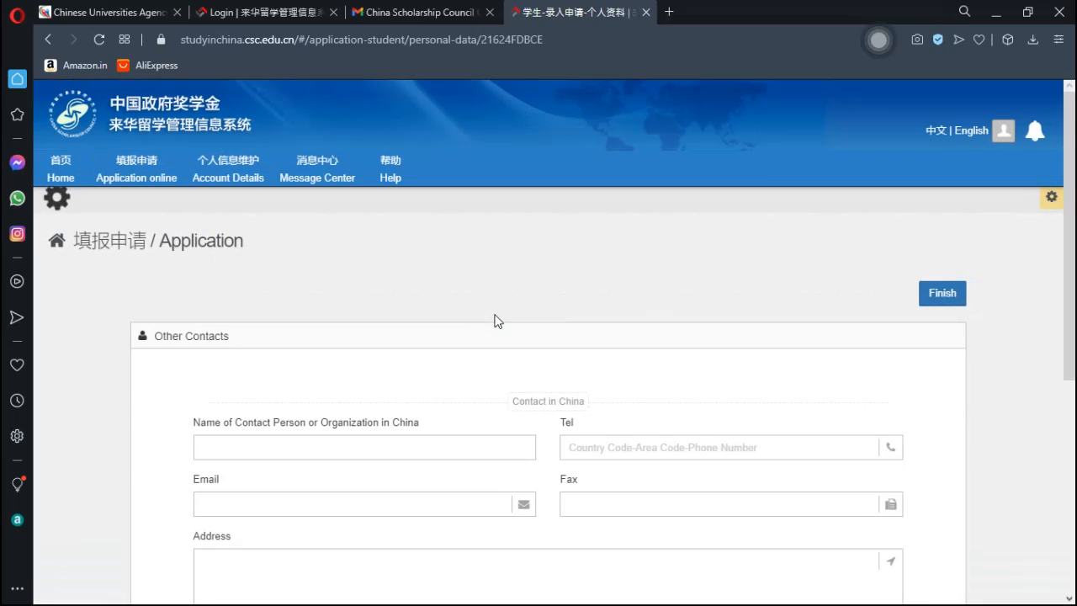
- Enter the applicant's passport given name and surname in the Personal Information form
drag(1071, 239, 1074, 370)
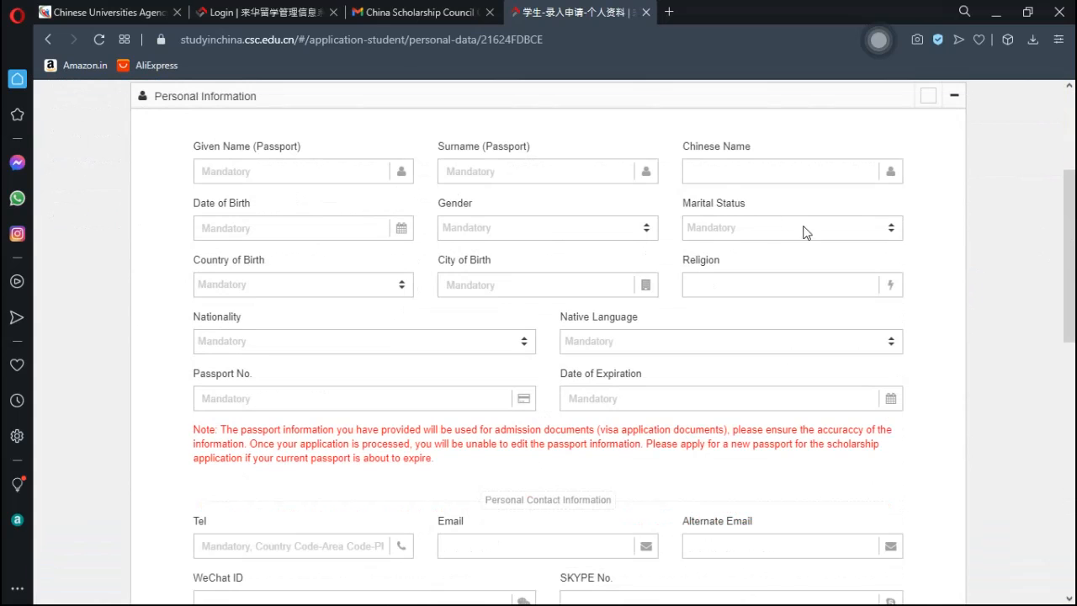
drag(1072, 265, 1050, 236)
click(249, 167)
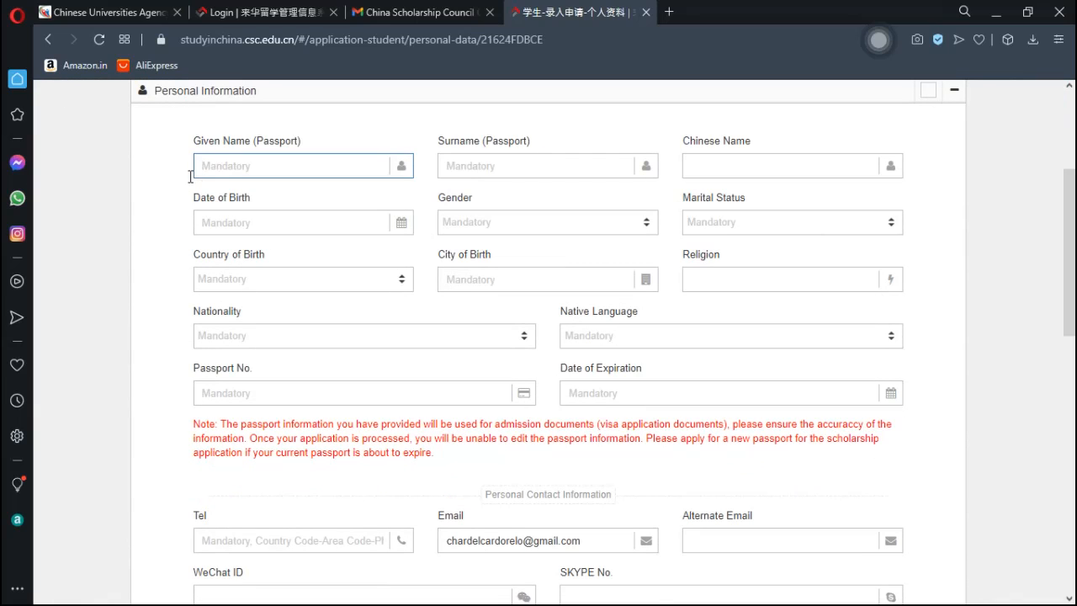
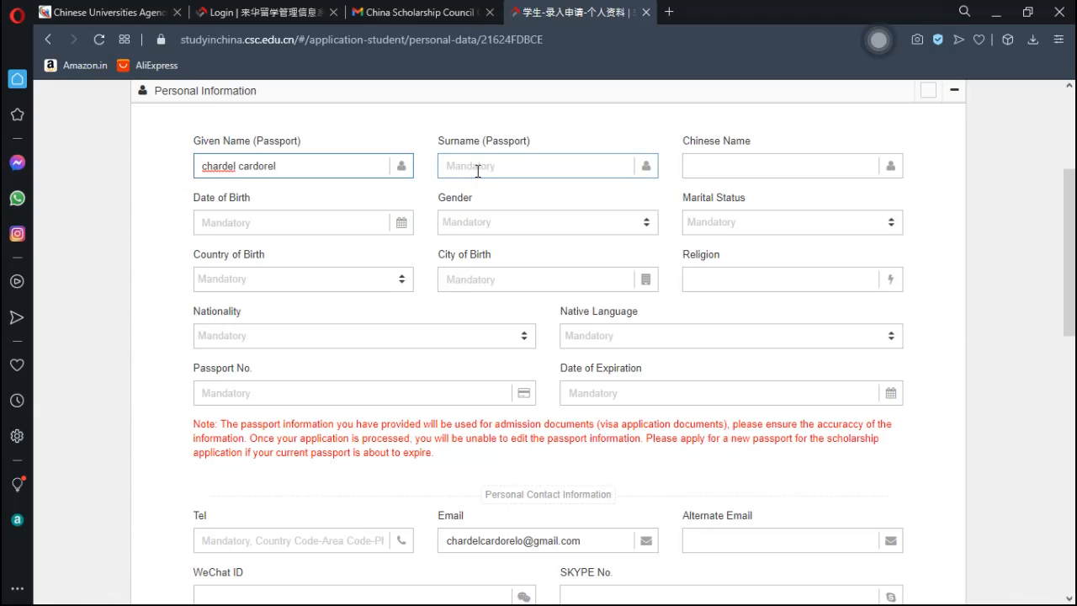
click(477, 169)
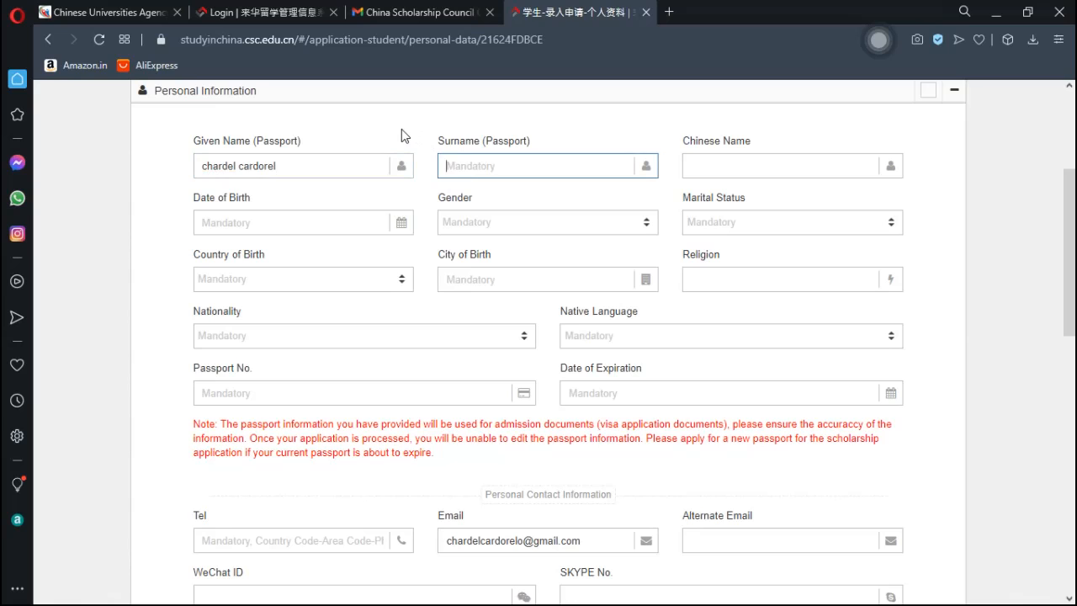
click(747, 176)
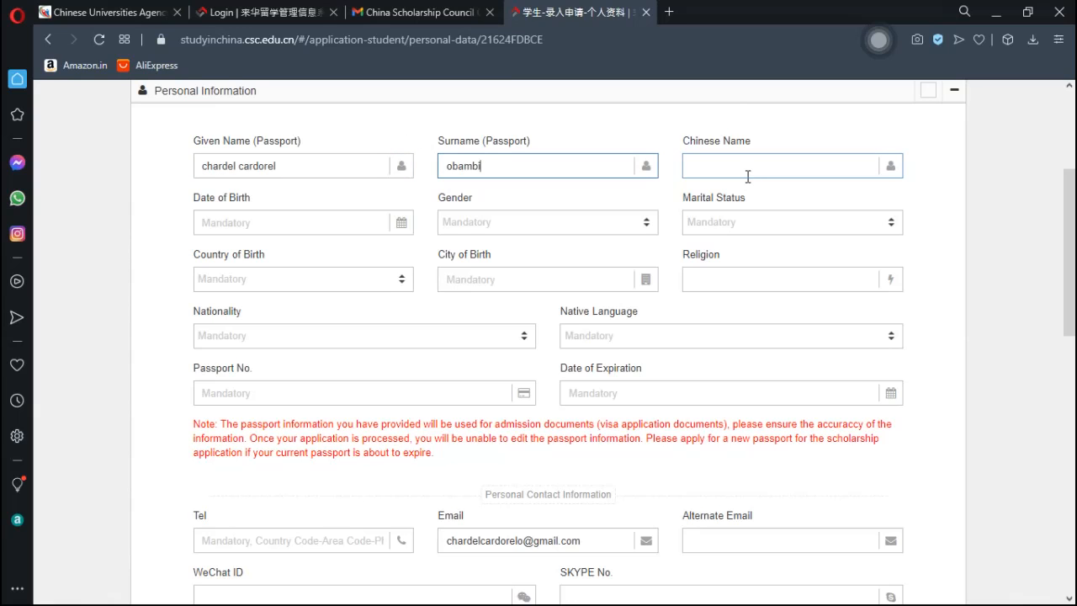
key(shift+Tab)
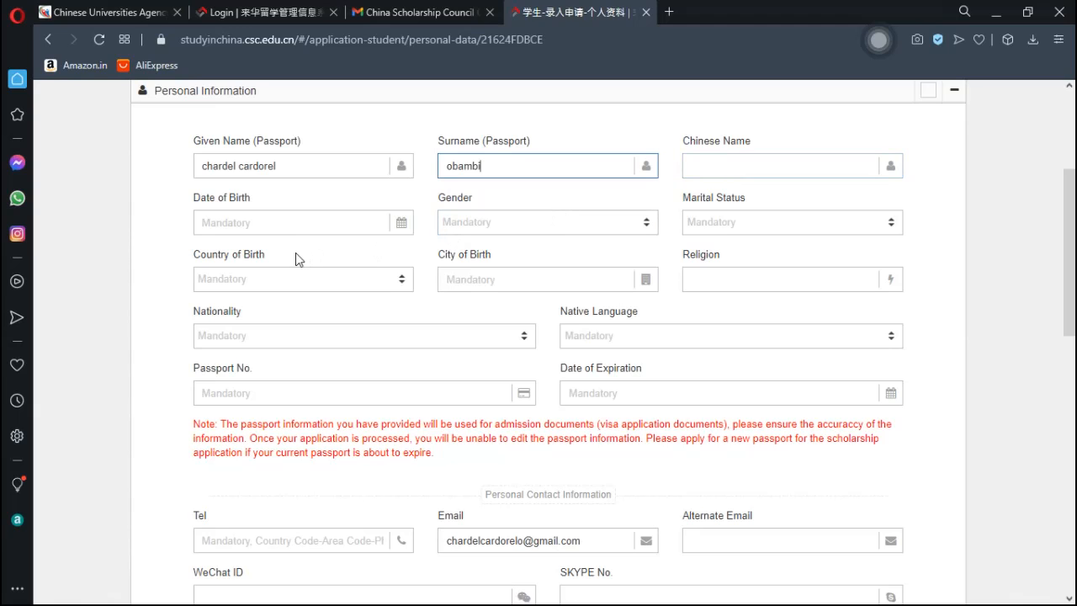
click(252, 225)
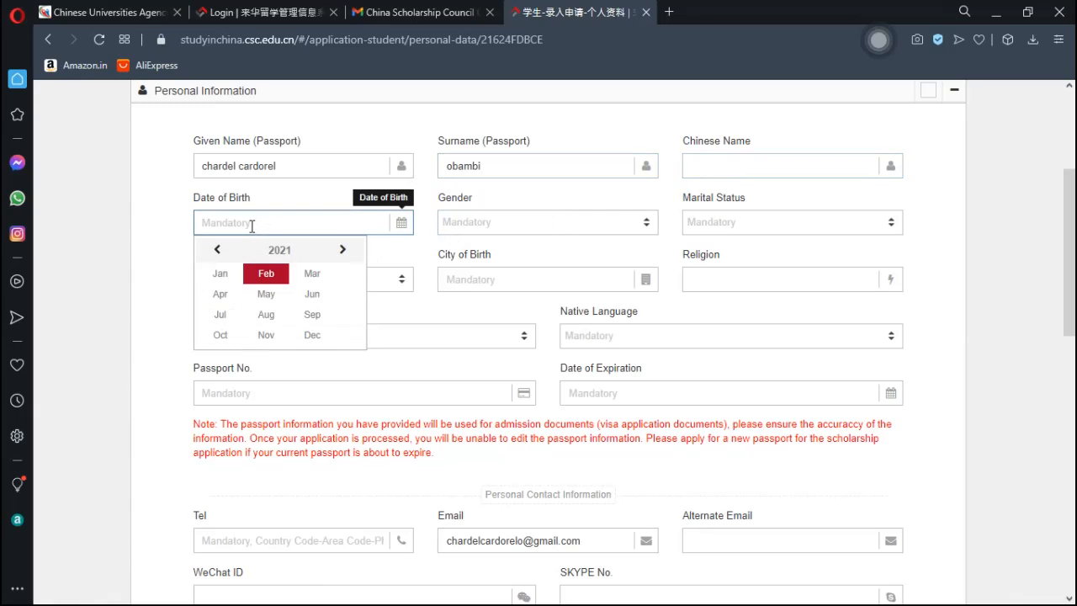
- Set Date of Birth to 2010-05-12 in the calendar
click(269, 294)
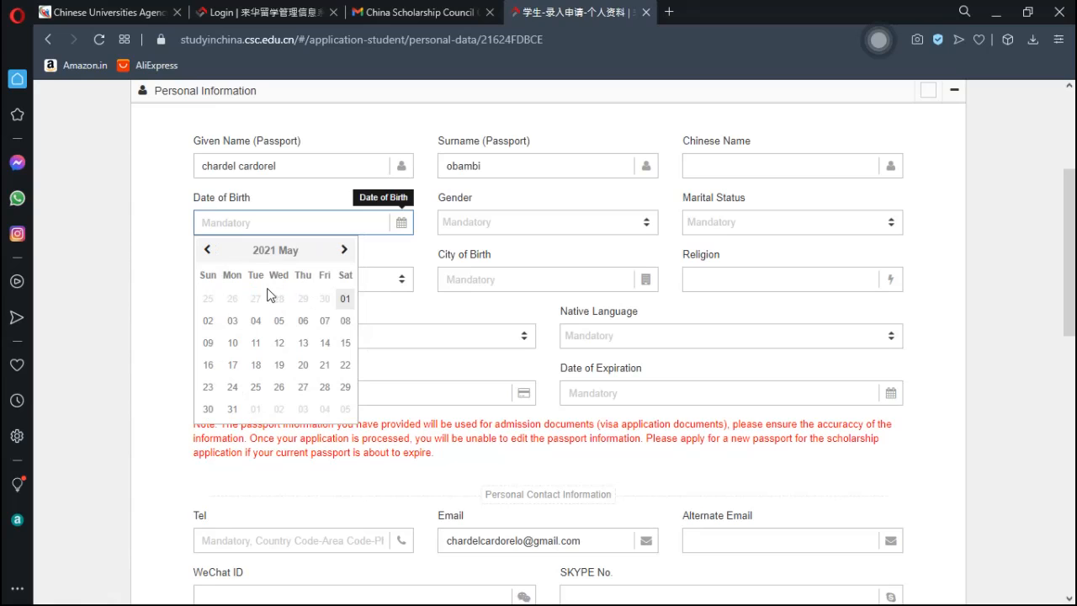
click(267, 250)
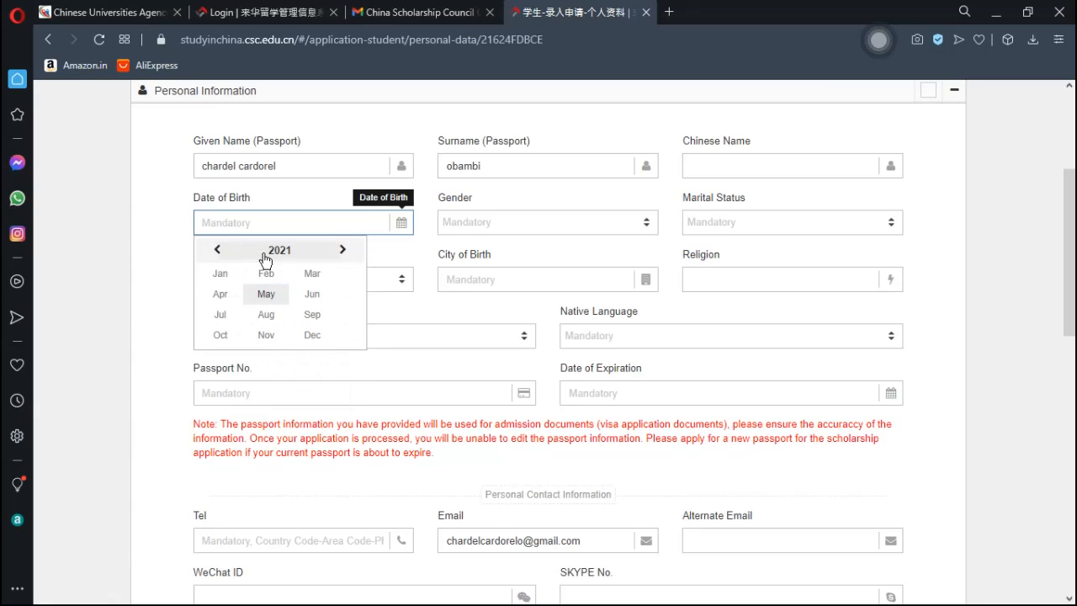
click(267, 254)
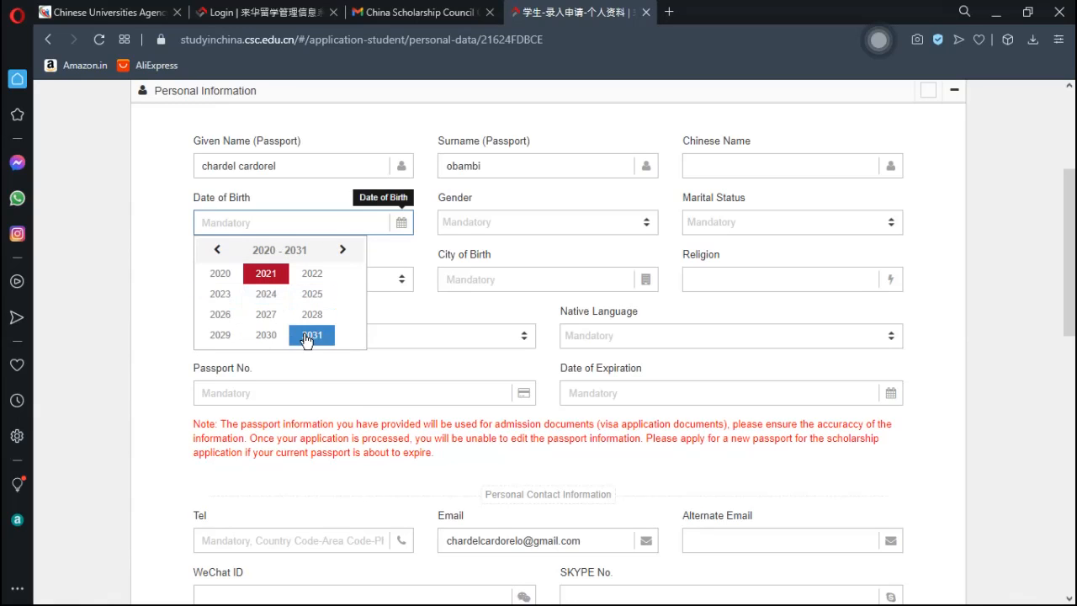
click(218, 250)
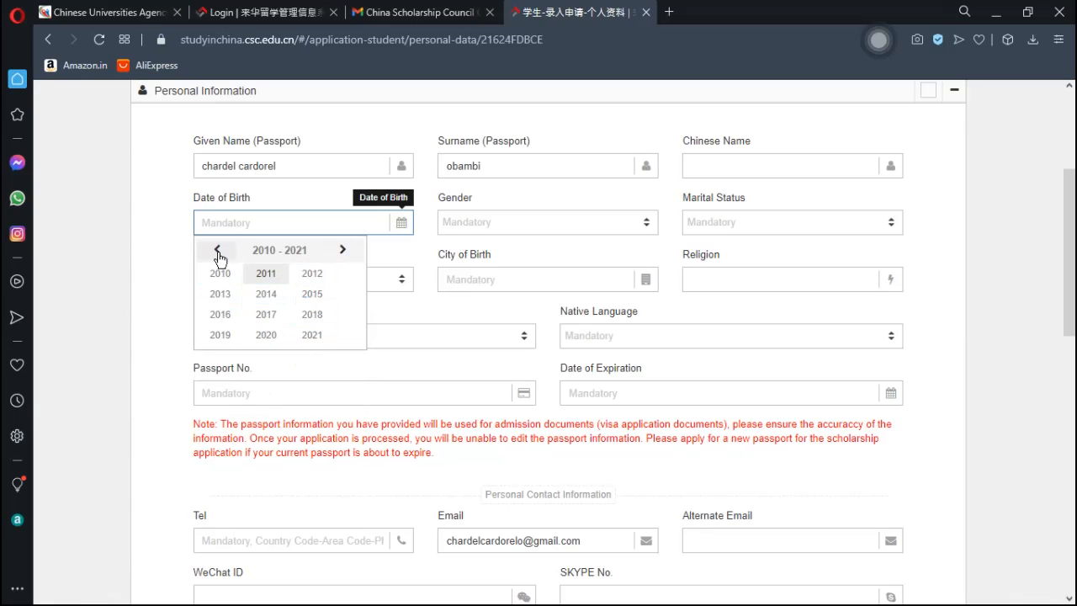
click(220, 273)
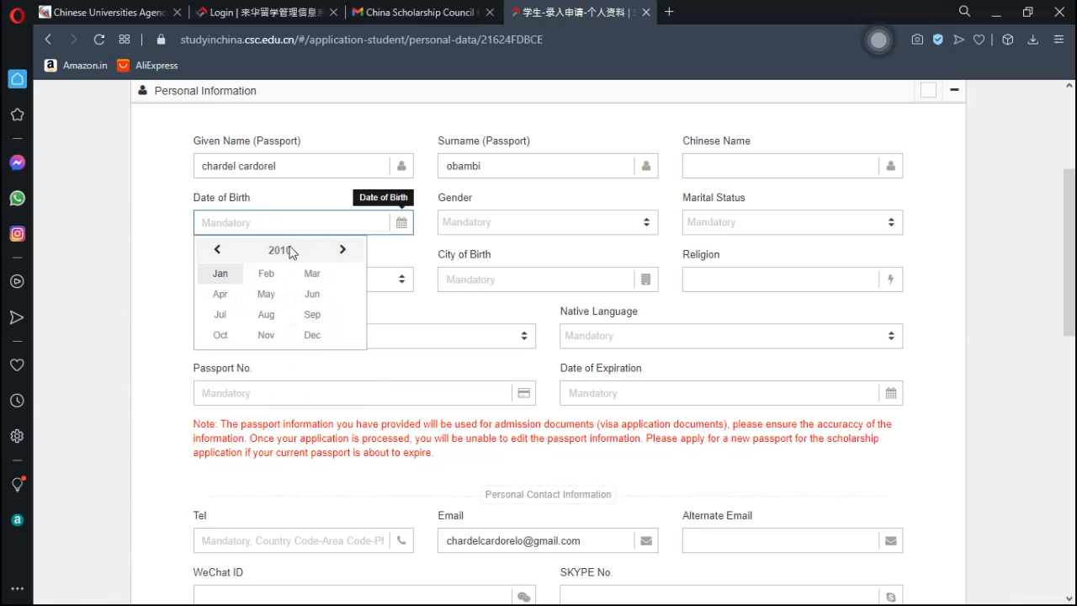
click(274, 296)
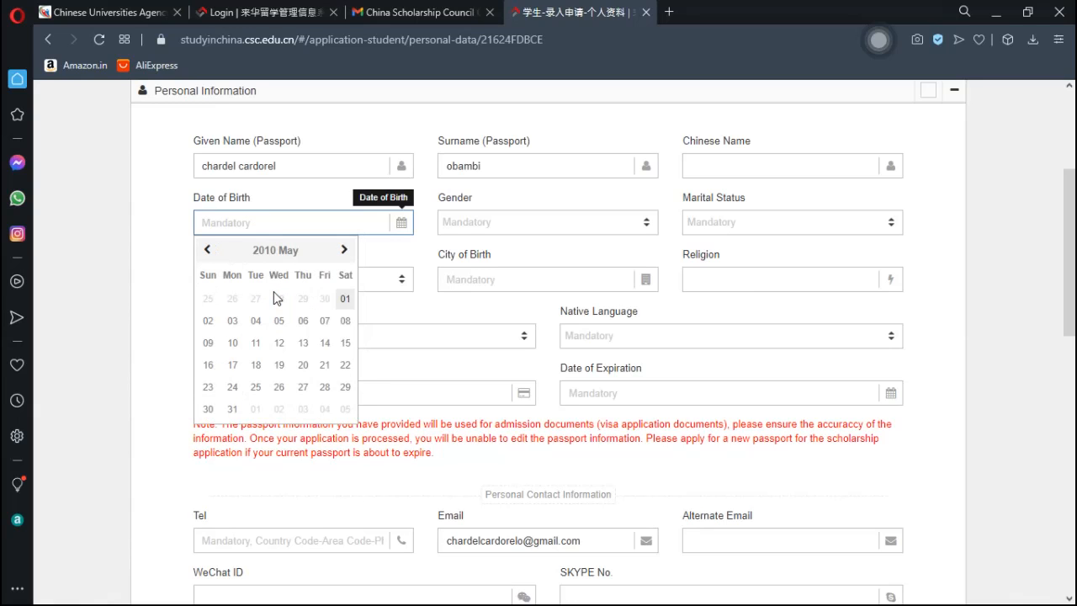
click(280, 345)
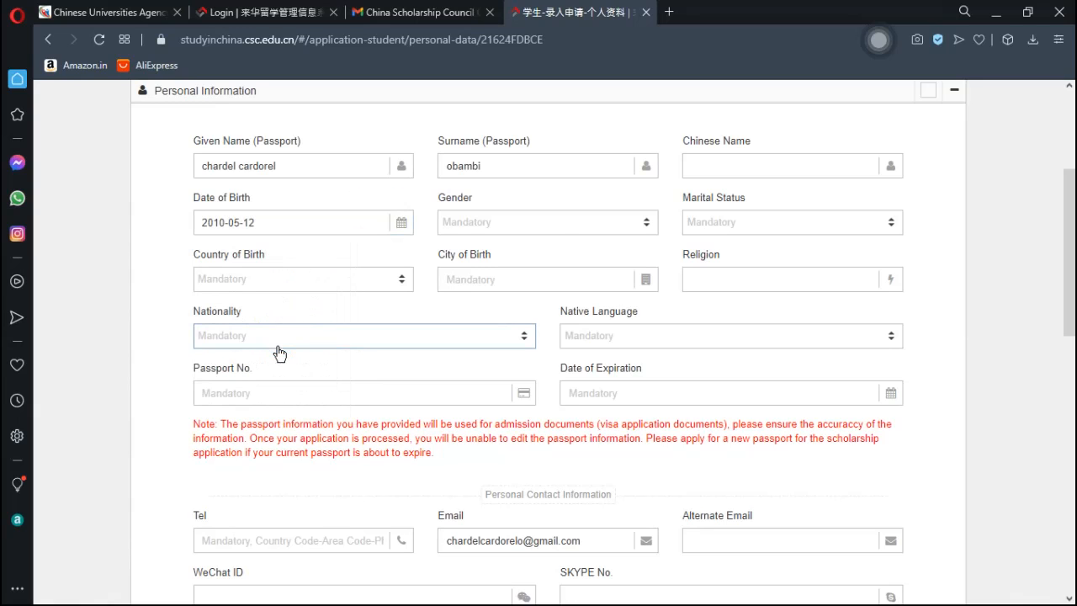
- Set Gender to Male and Marital Status to Married
click(542, 225)
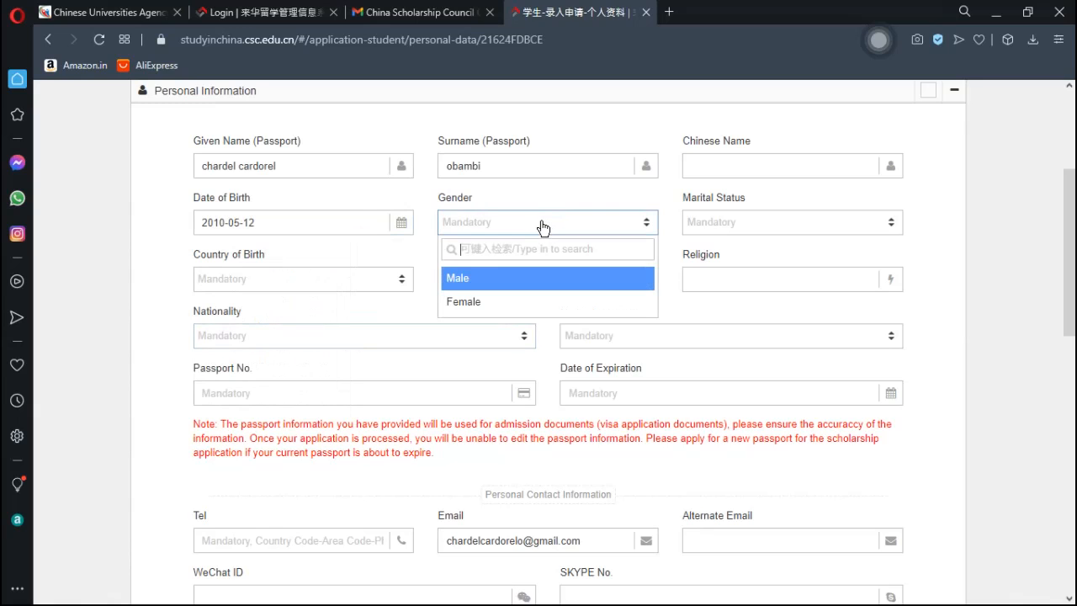
click(484, 279)
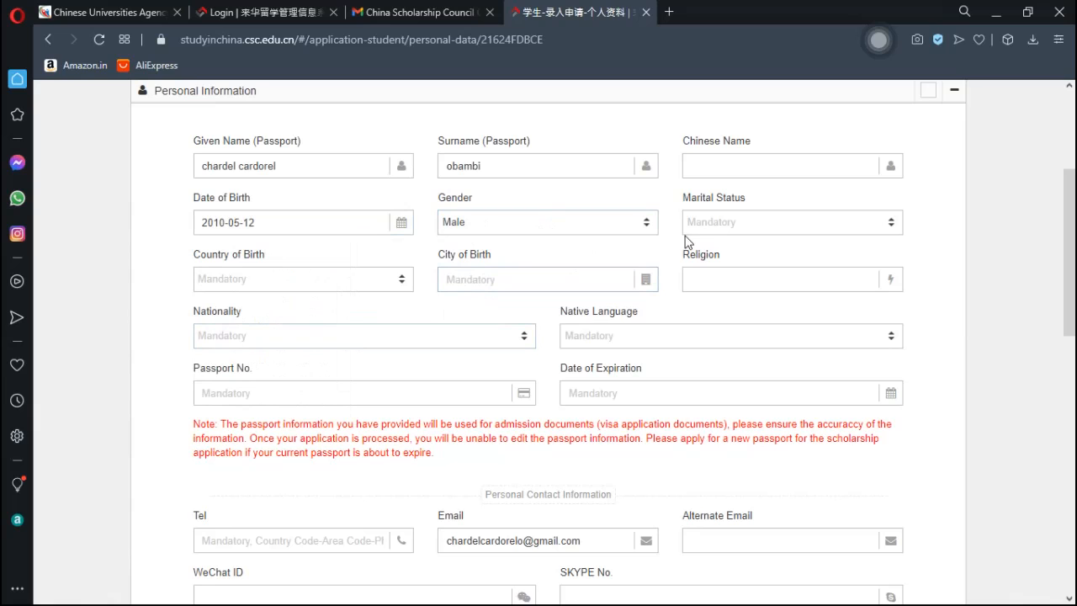
click(719, 229)
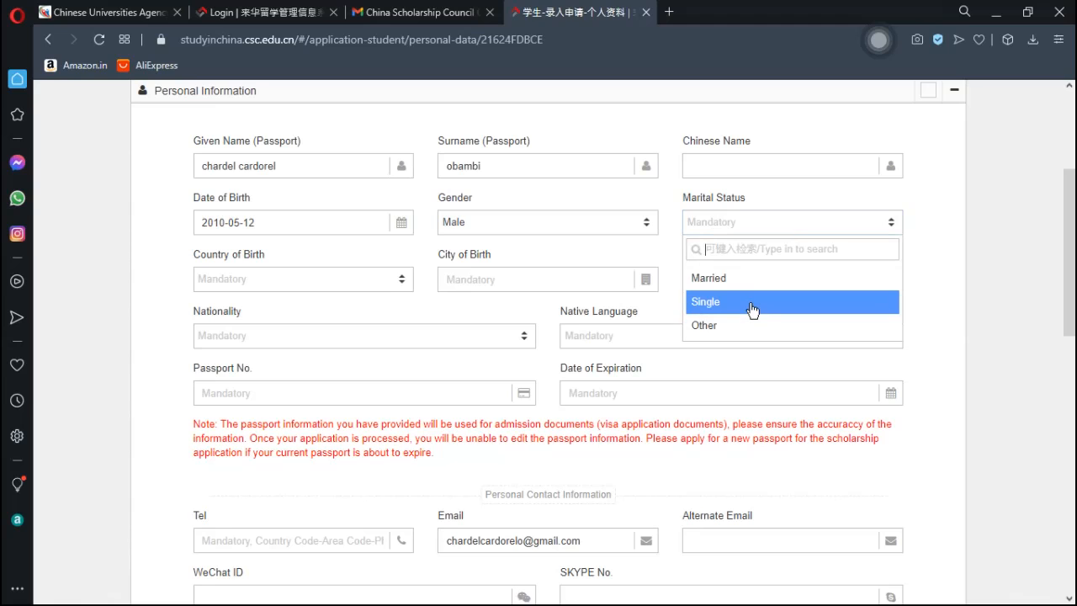
click(755, 278)
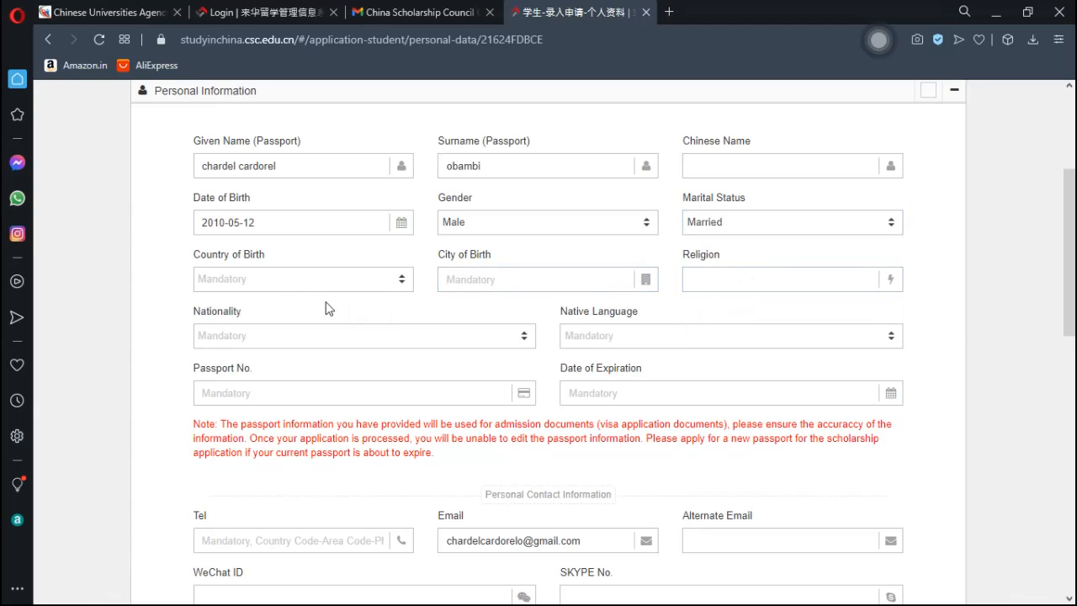
- Set Country of Birth to Albania and City of Birth to 'jinan'
click(276, 282)
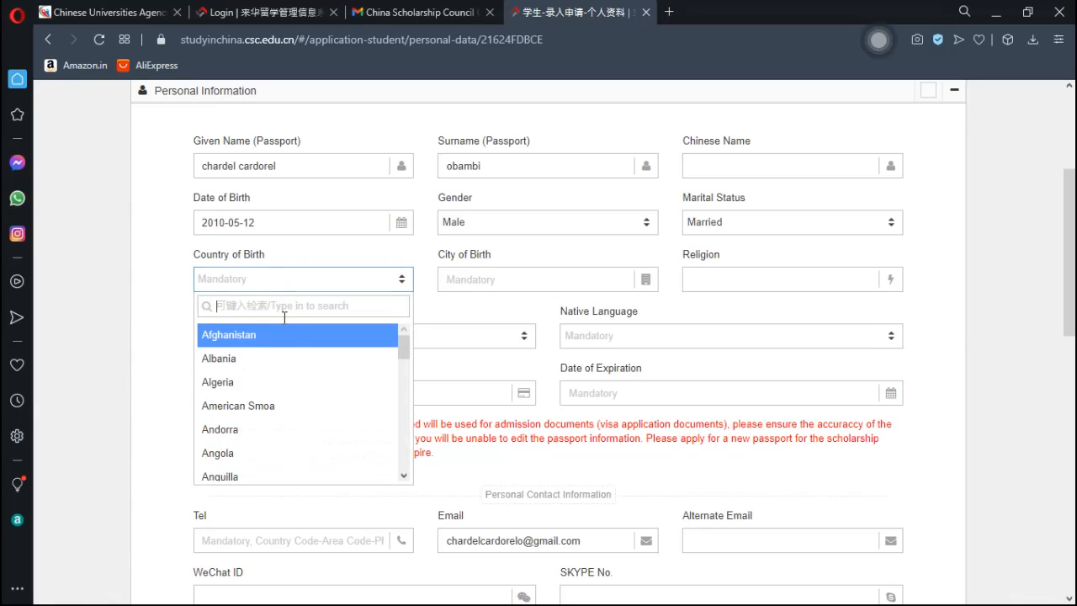
click(250, 363)
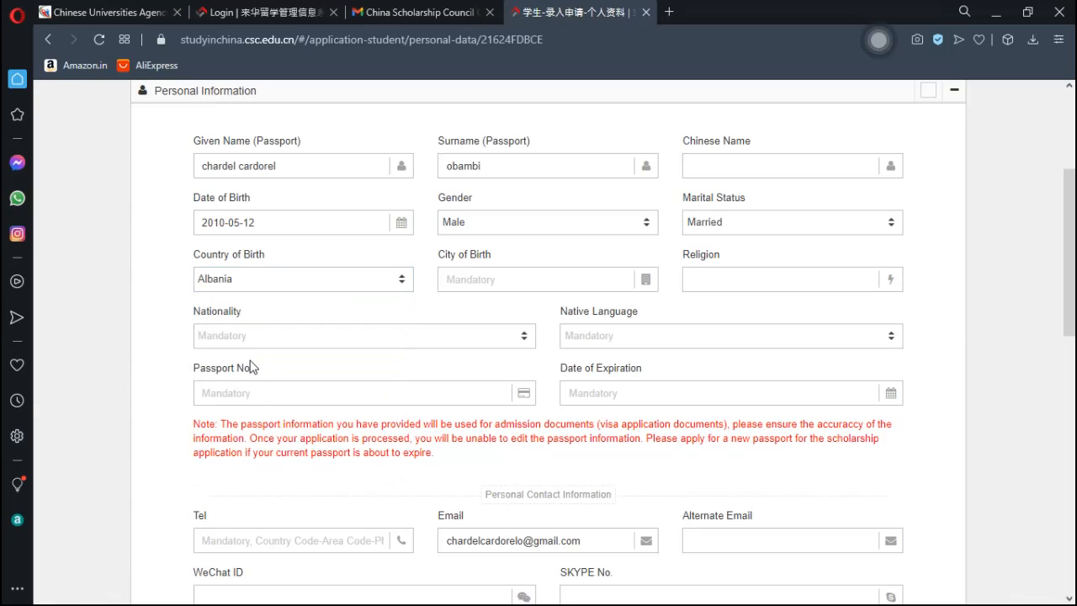
click(583, 278)
text(jinan)
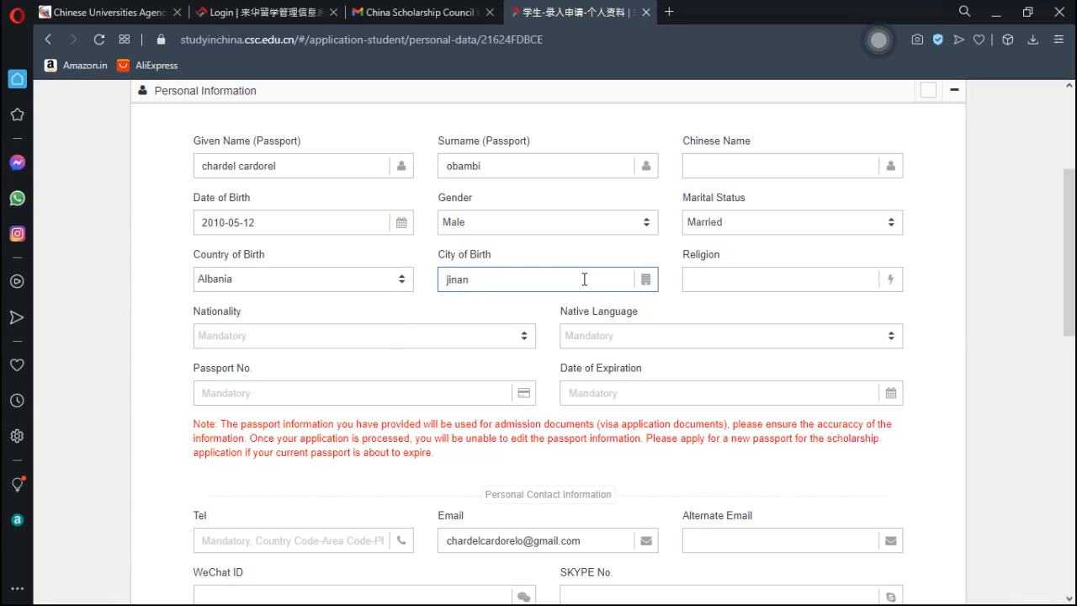
click(778, 279)
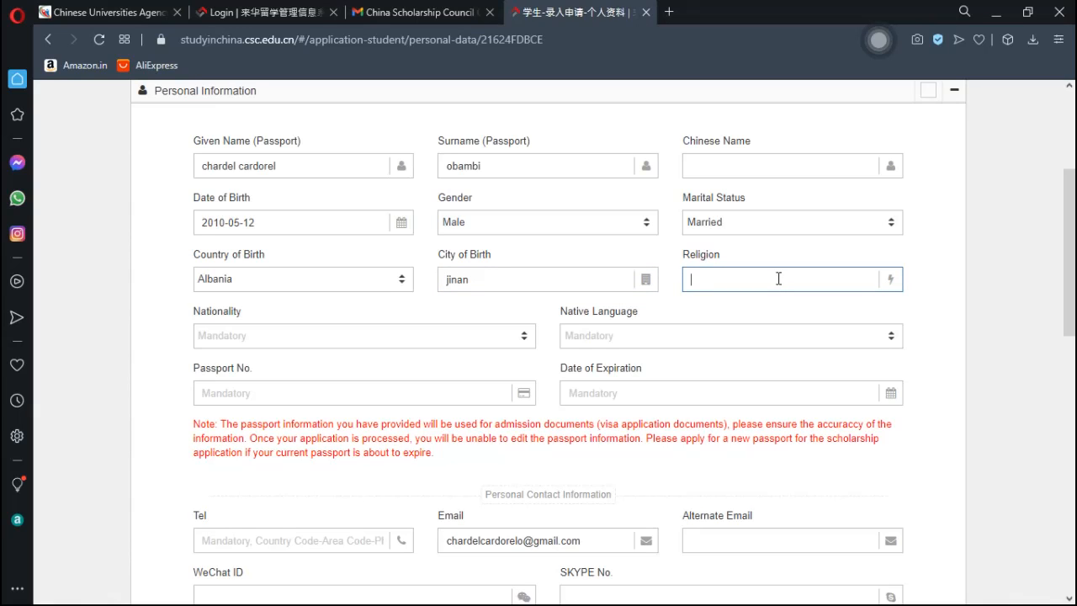
- Set Nationality to Albania and Native Language to French
click(373, 350)
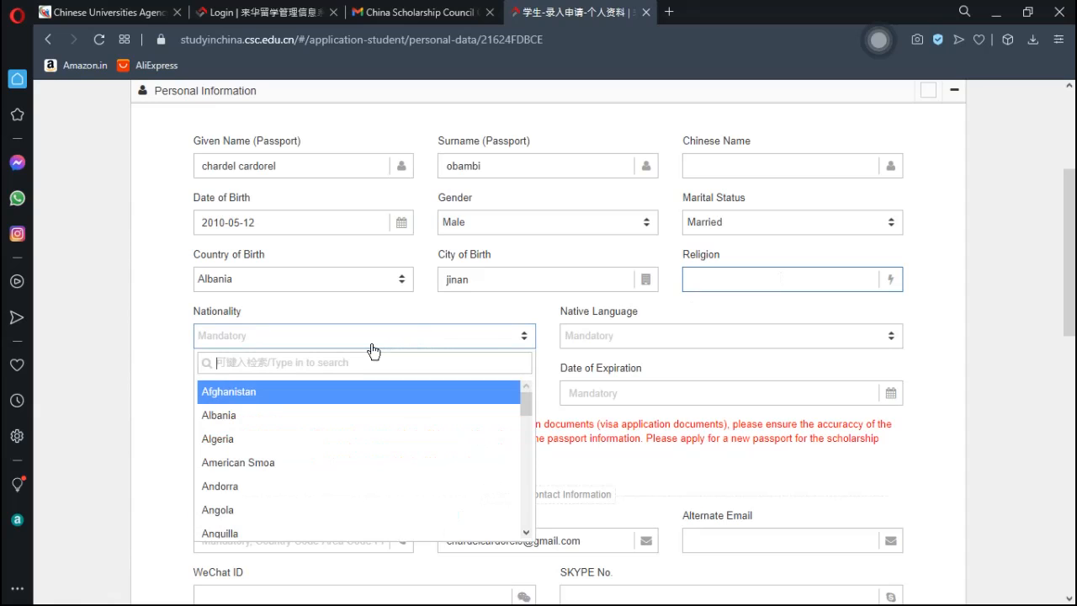
click(313, 416)
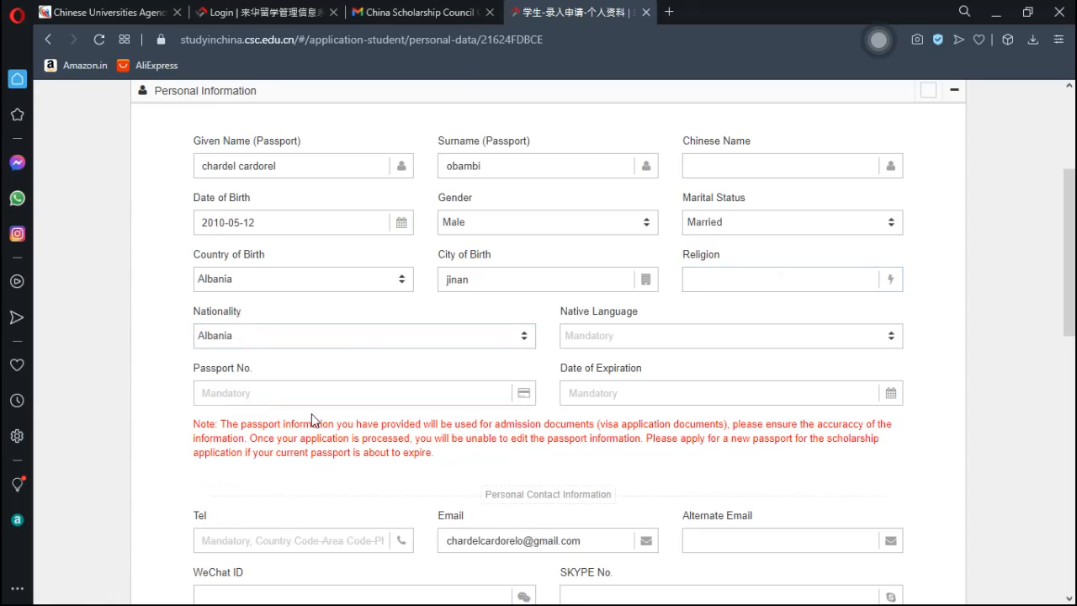
click(632, 342)
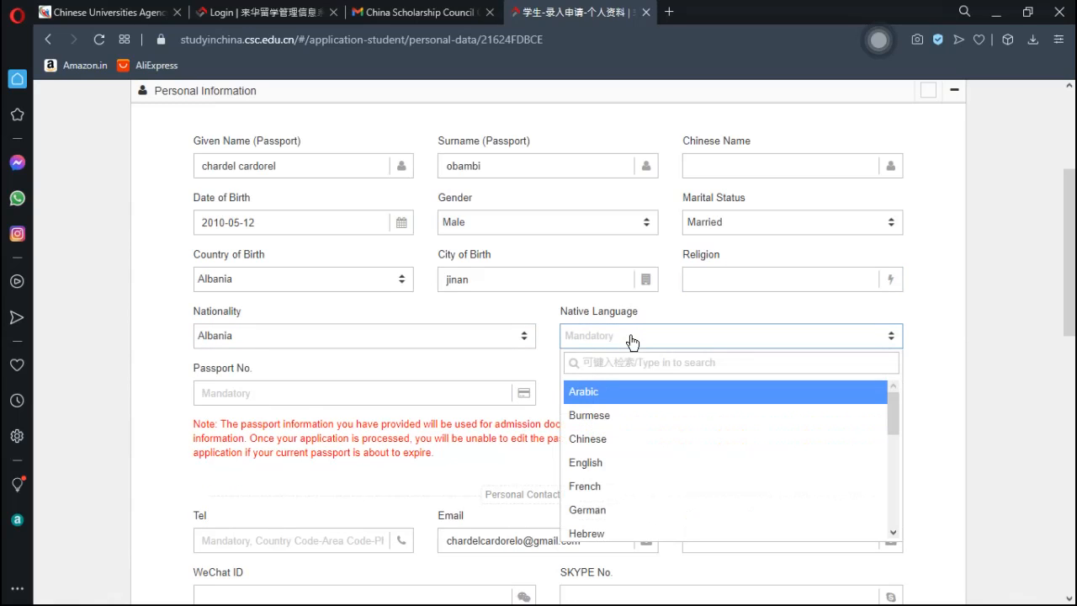
click(636, 492)
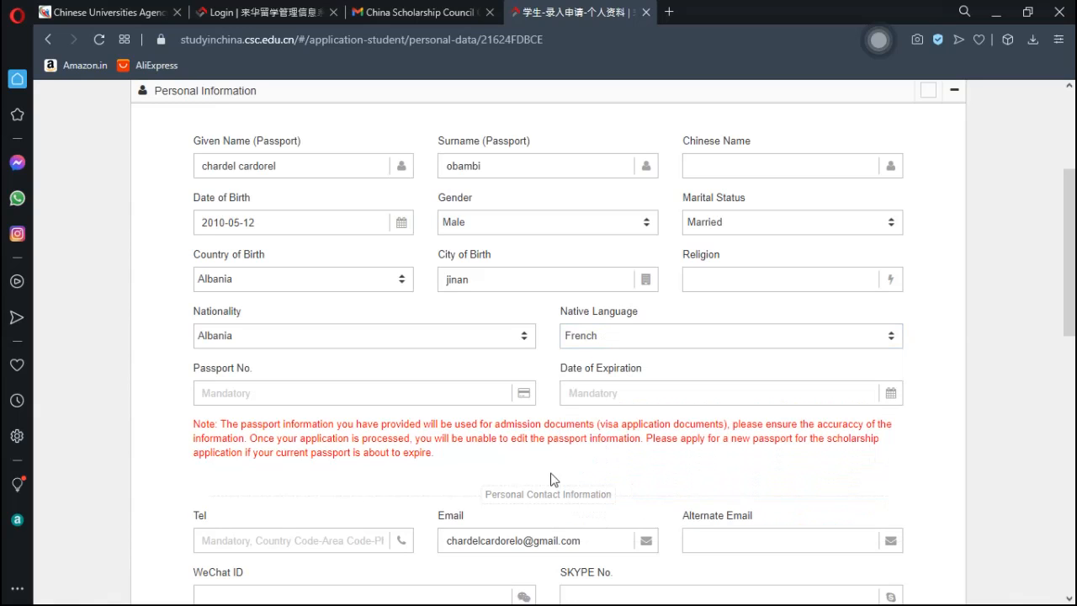
click(308, 395)
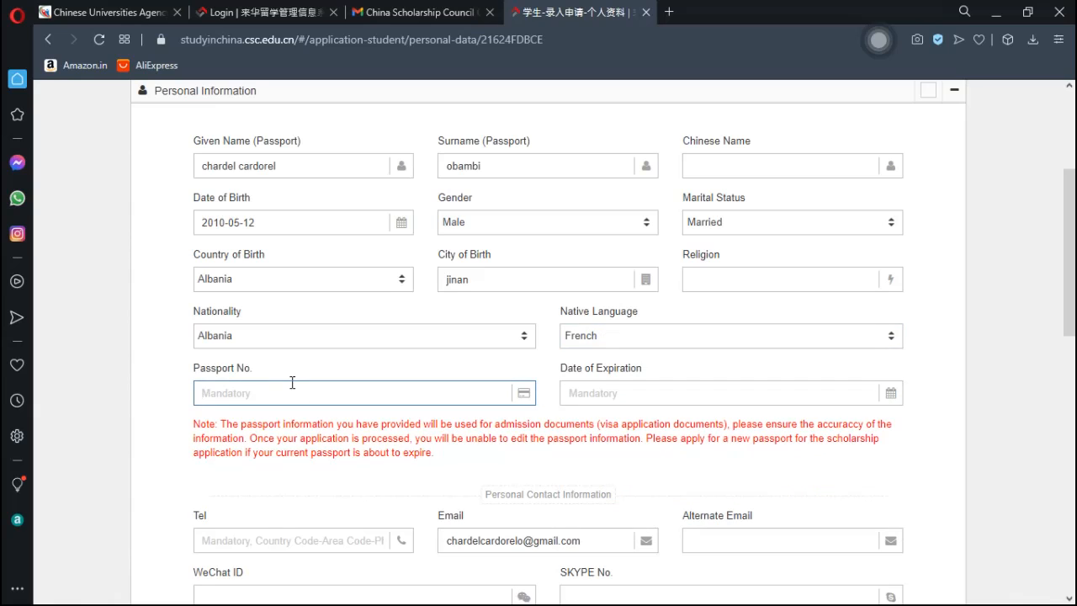
- Enter the passport number and set its Date of Expiration to 2022-05-03
click(630, 396)
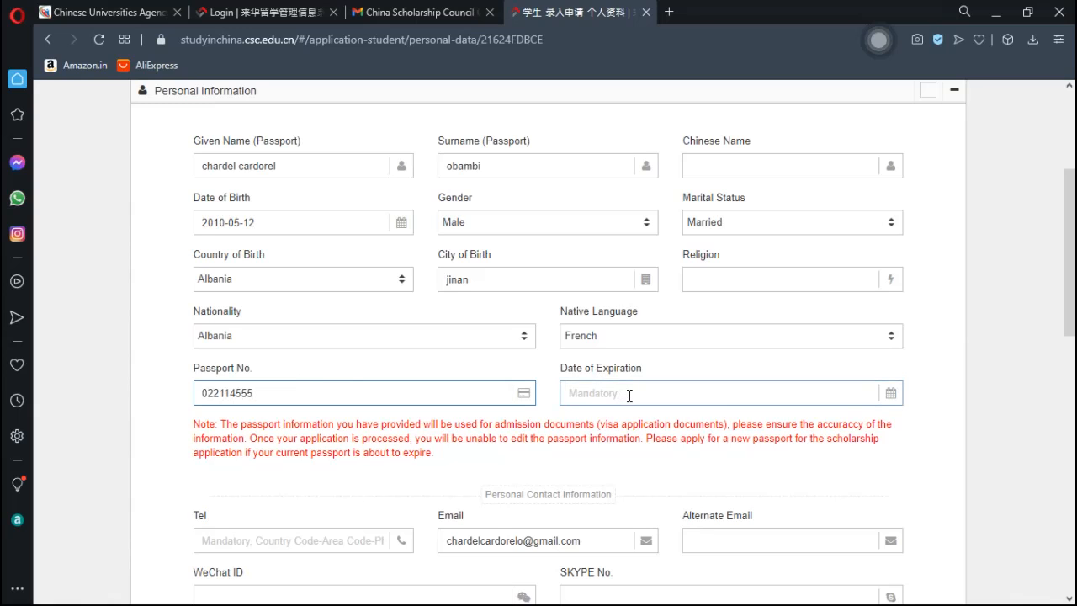
click(630, 395)
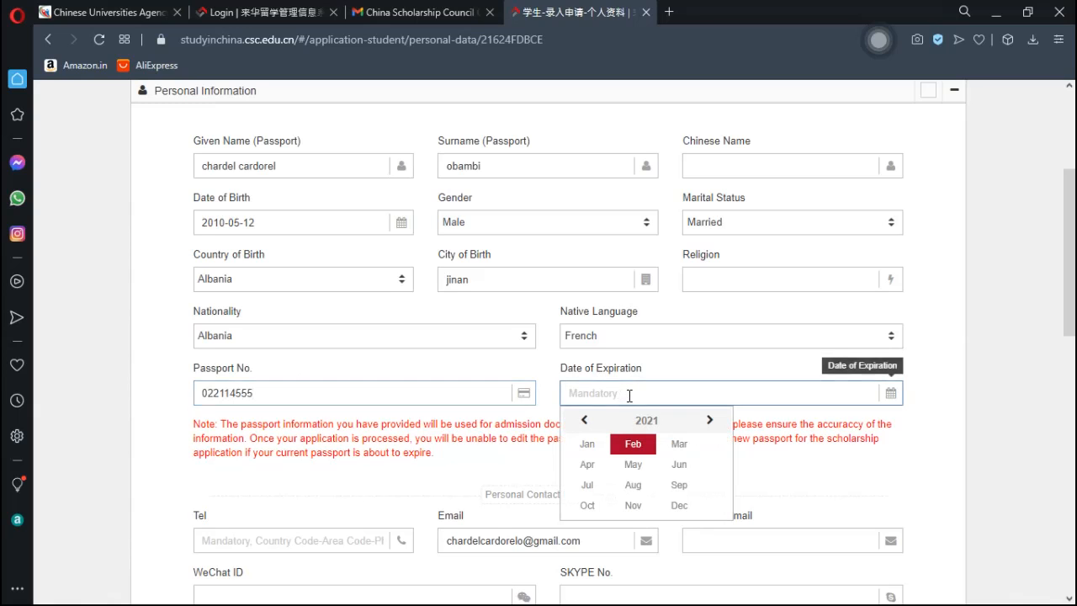
click(709, 422)
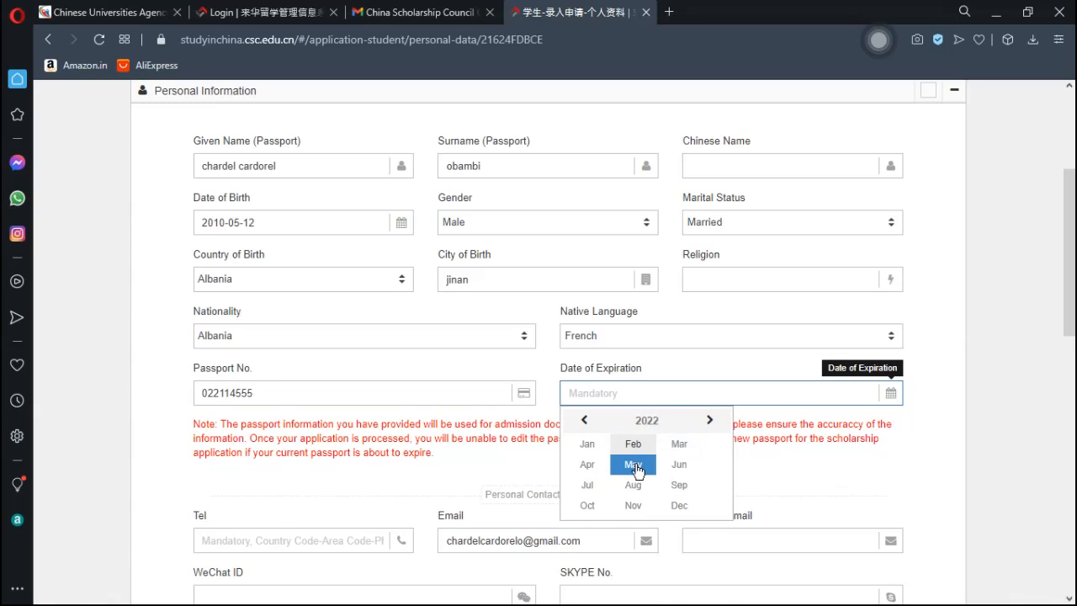
click(637, 469)
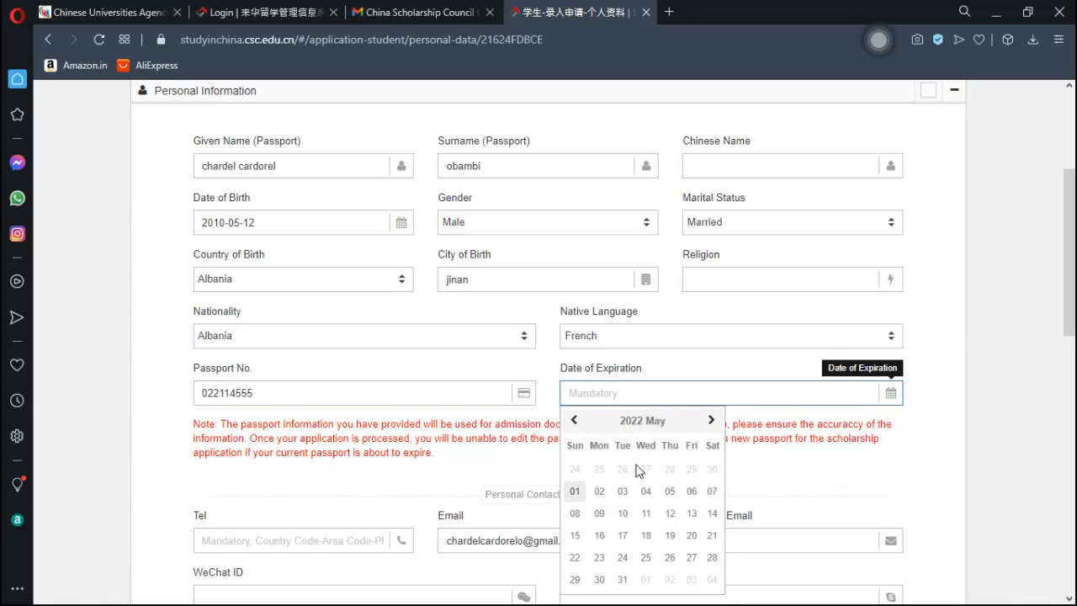
click(624, 500)
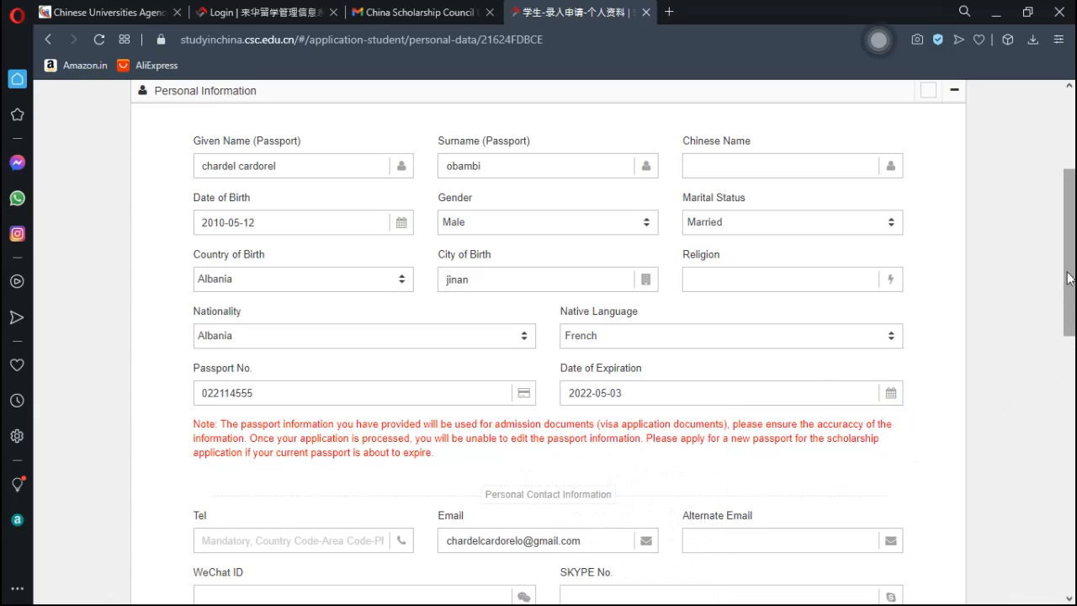
drag(1072, 277, 1073, 343)
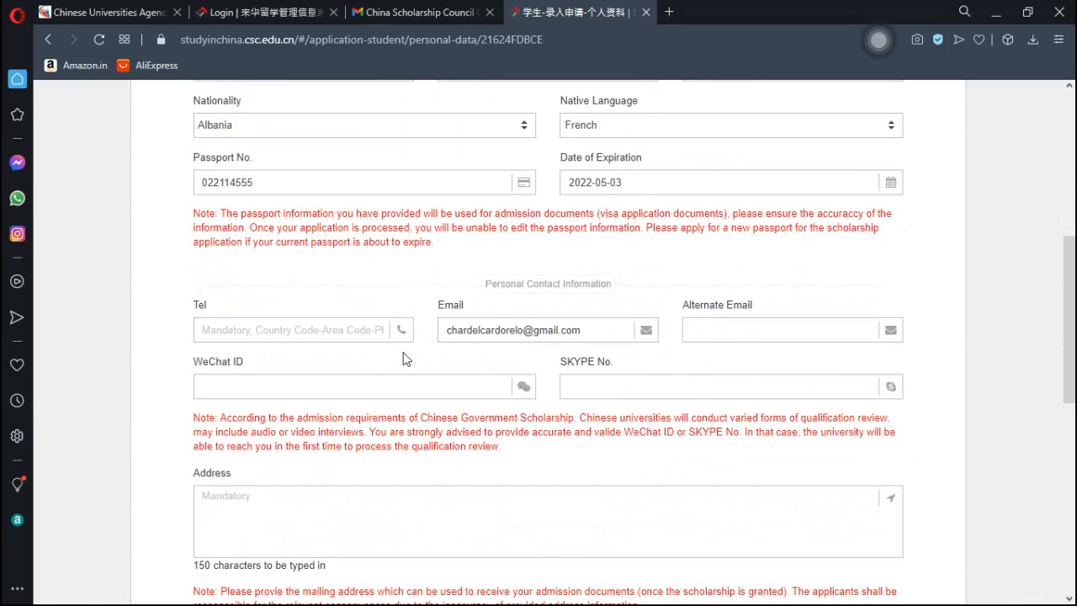
- Enter the applicant's phone number in the Personal Contact Tel field
click(298, 332)
text(131)
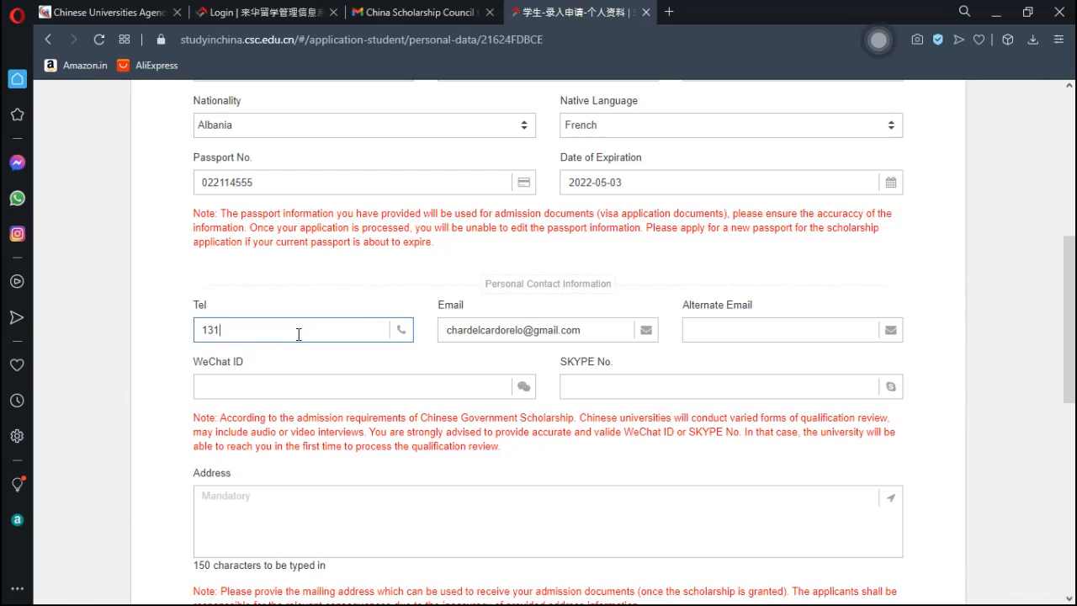
text(531983)
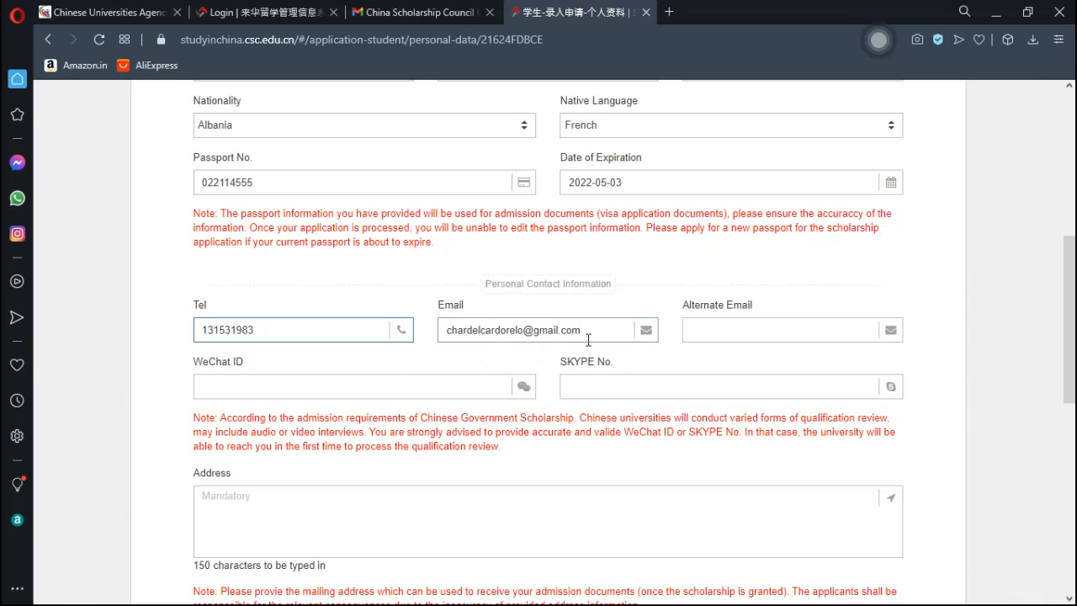
click(720, 334)
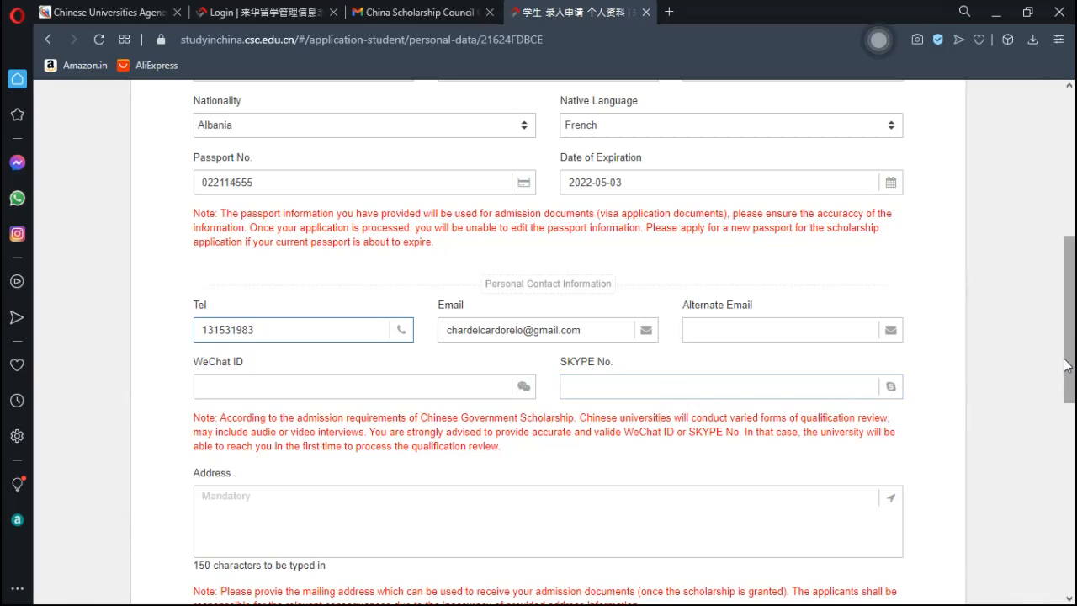
- Type the applicant's mailing address into the personal Address box, then move down to Emergency Contact Information
drag(1071, 326, 1073, 363)
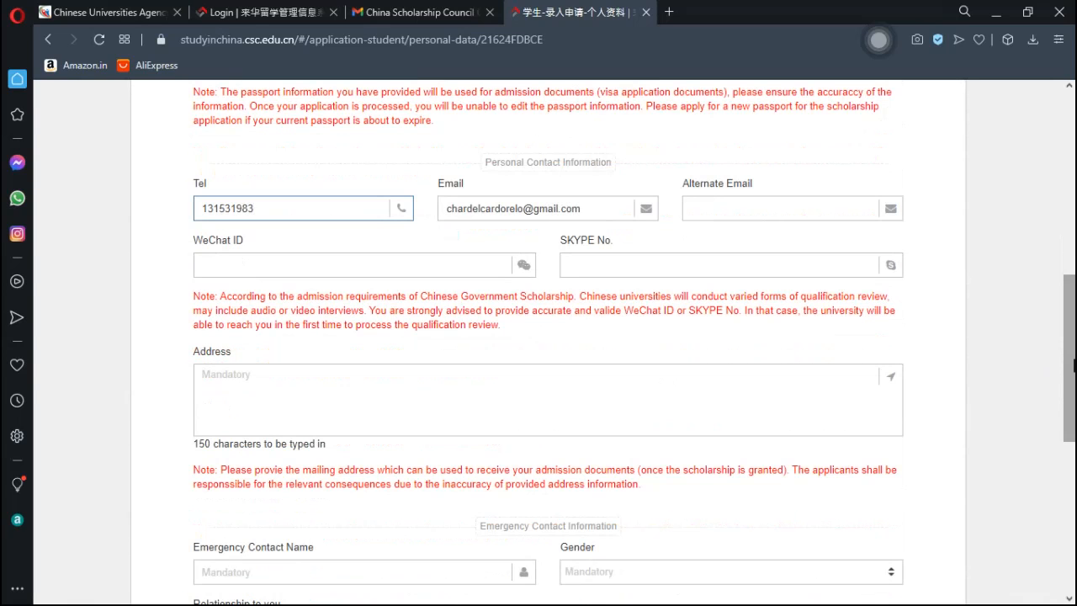
click(266, 384)
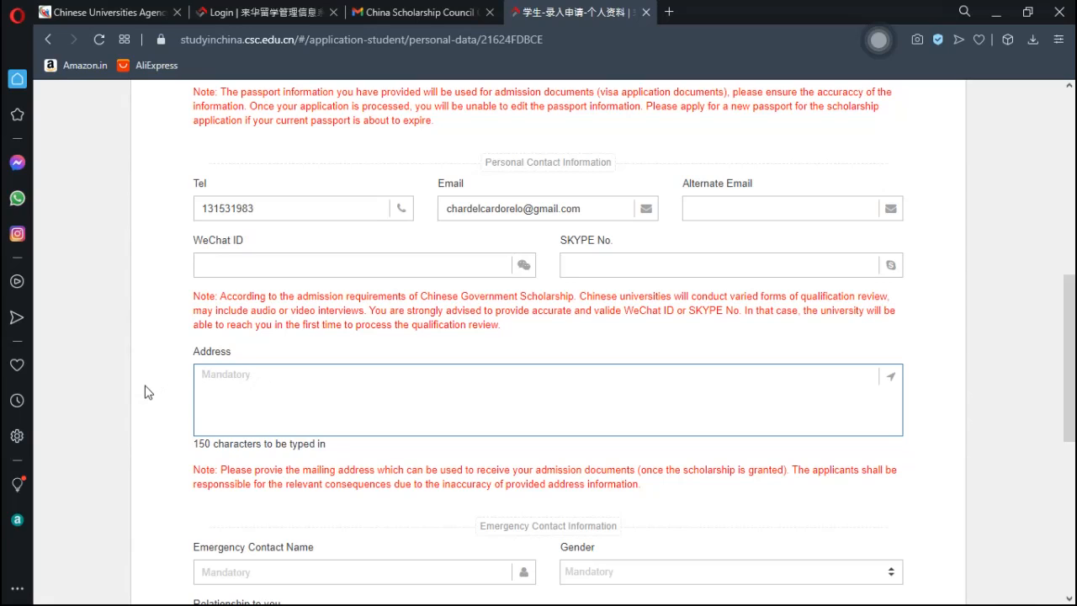
text(hengda ruicheng)
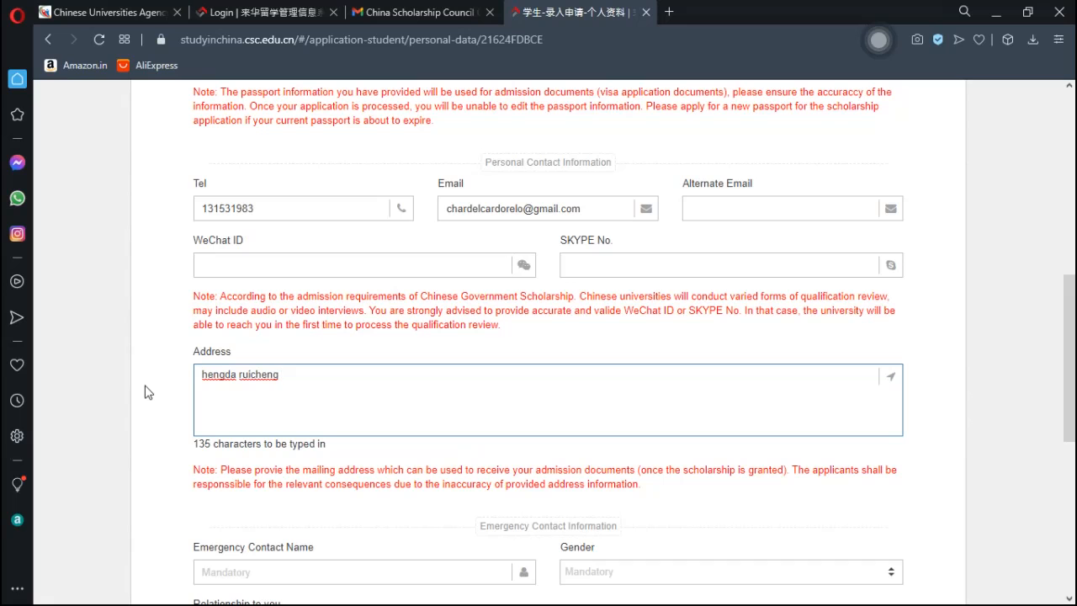
drag(1072, 340, 1073, 434)
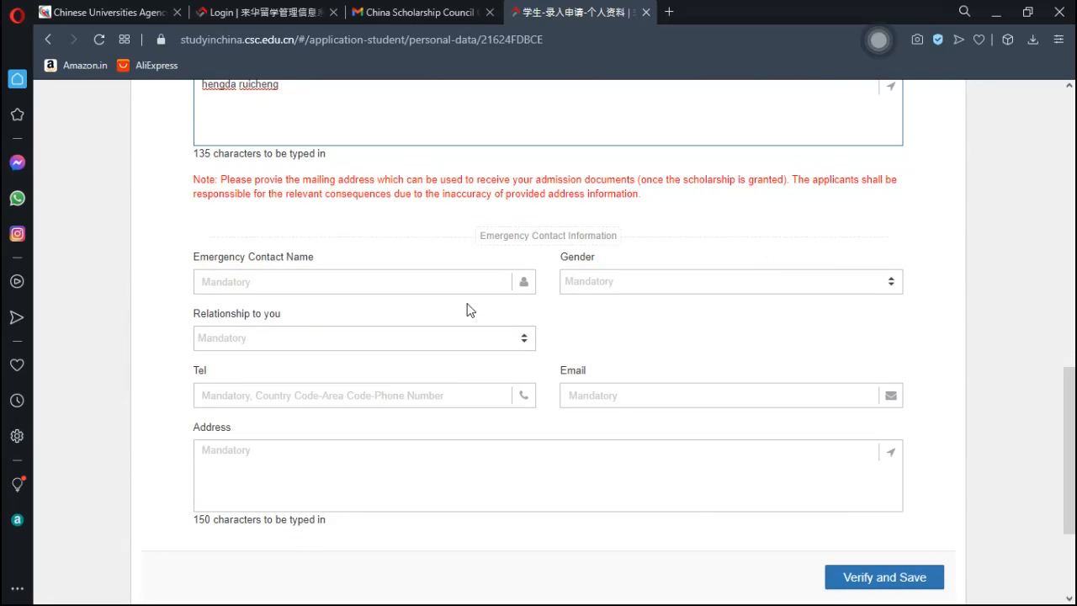
click(359, 283)
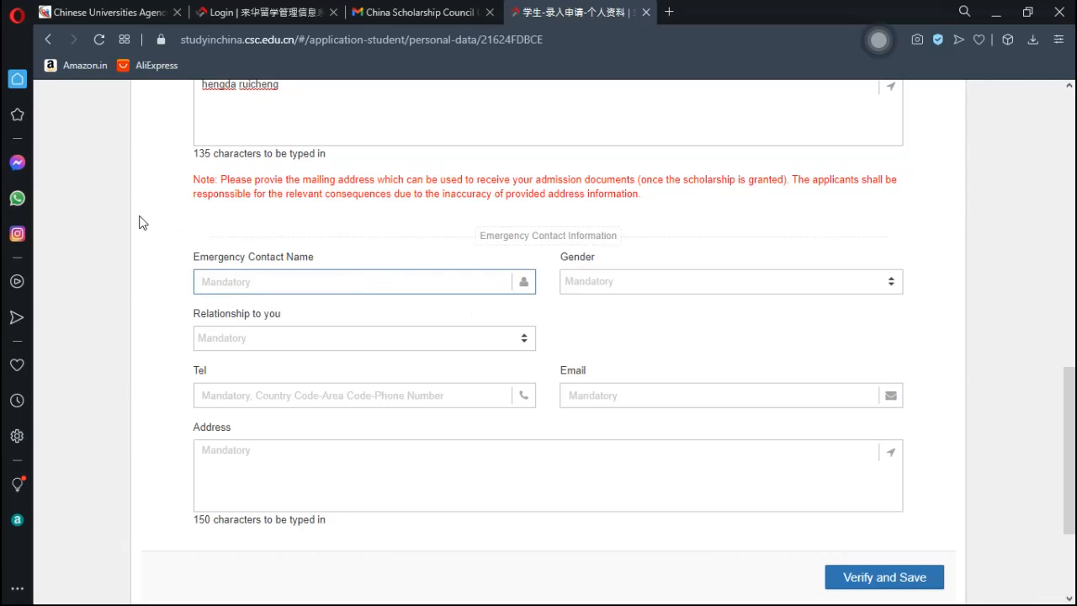
- Enter the emergency contact's name, with gender Female and relationship Spouse
text(harmandine)
click(605, 281)
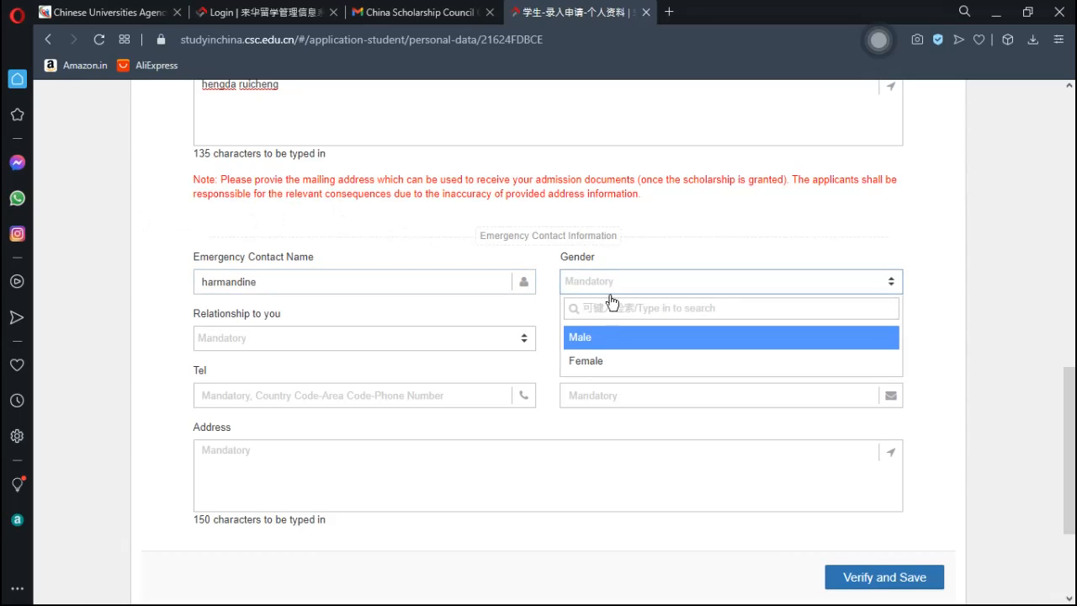
click(609, 365)
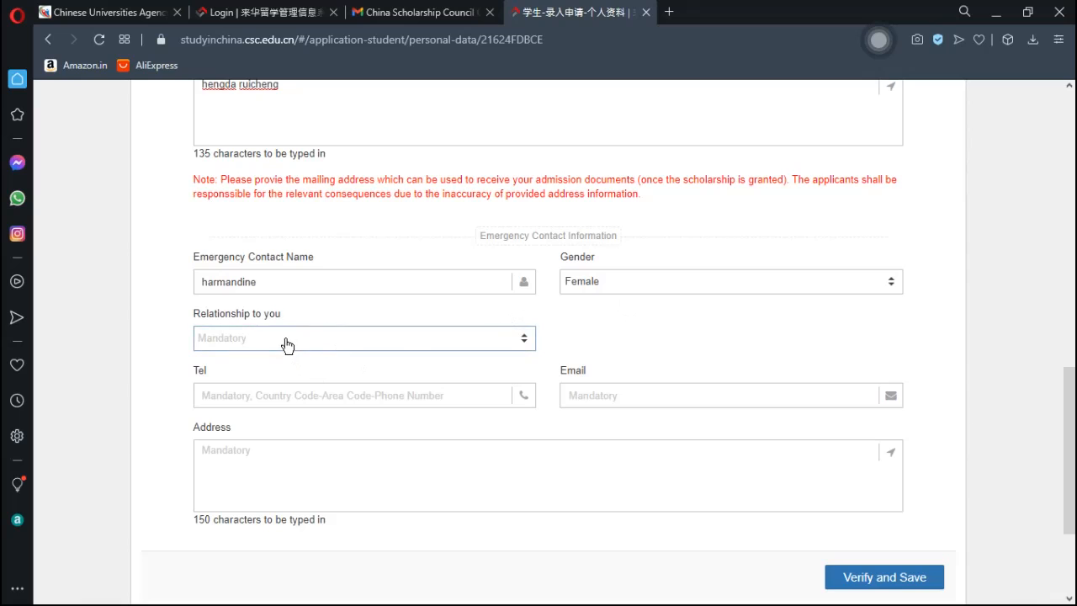
click(287, 345)
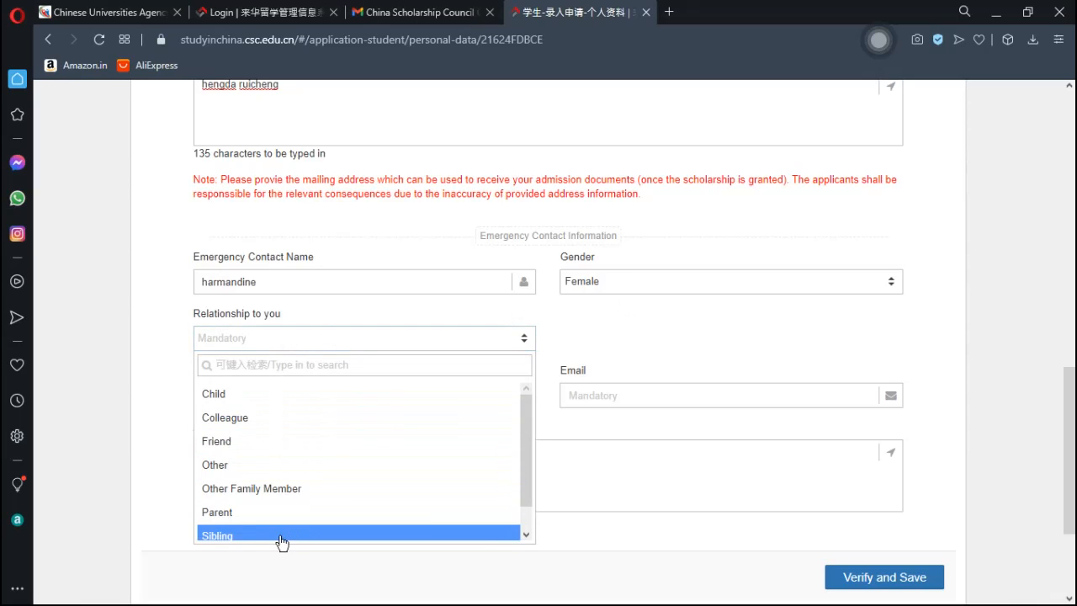
drag(527, 484, 521, 513)
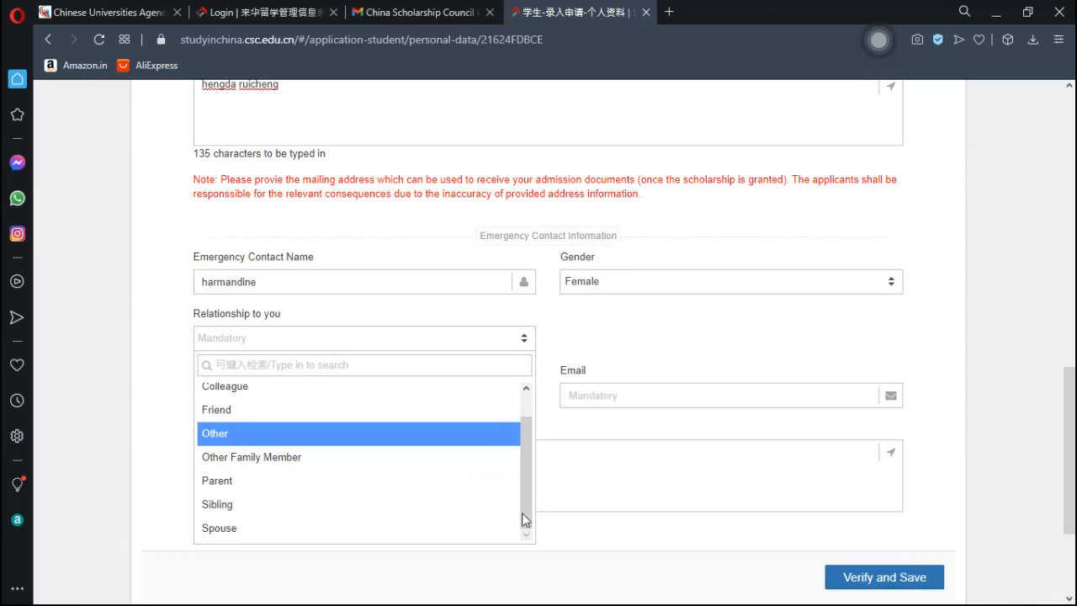
click(282, 529)
- Fill in the emergency contact's phone number and e-mail address
click(445, 393)
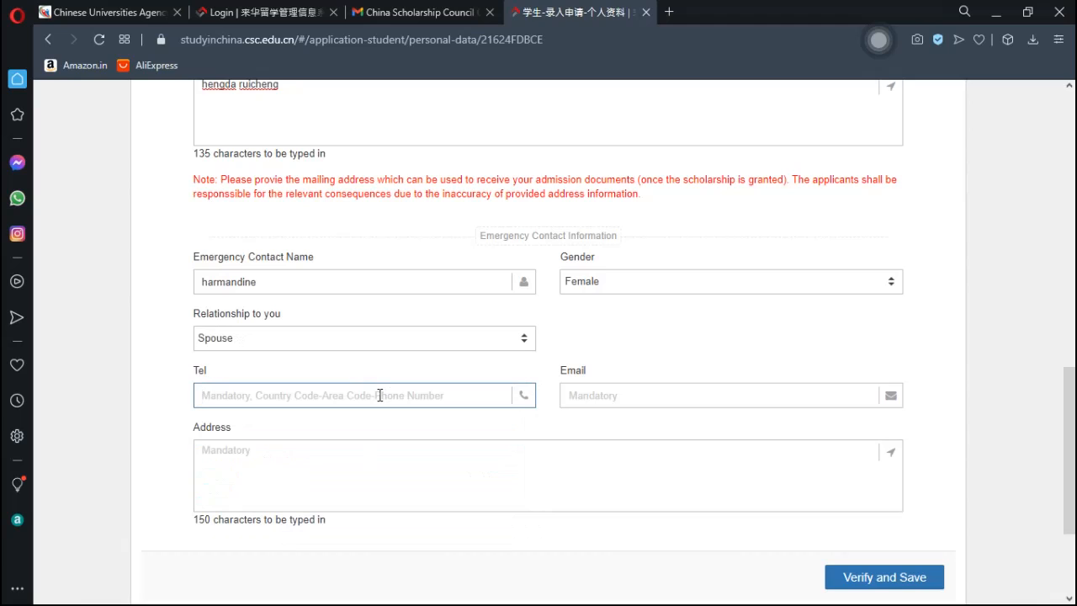
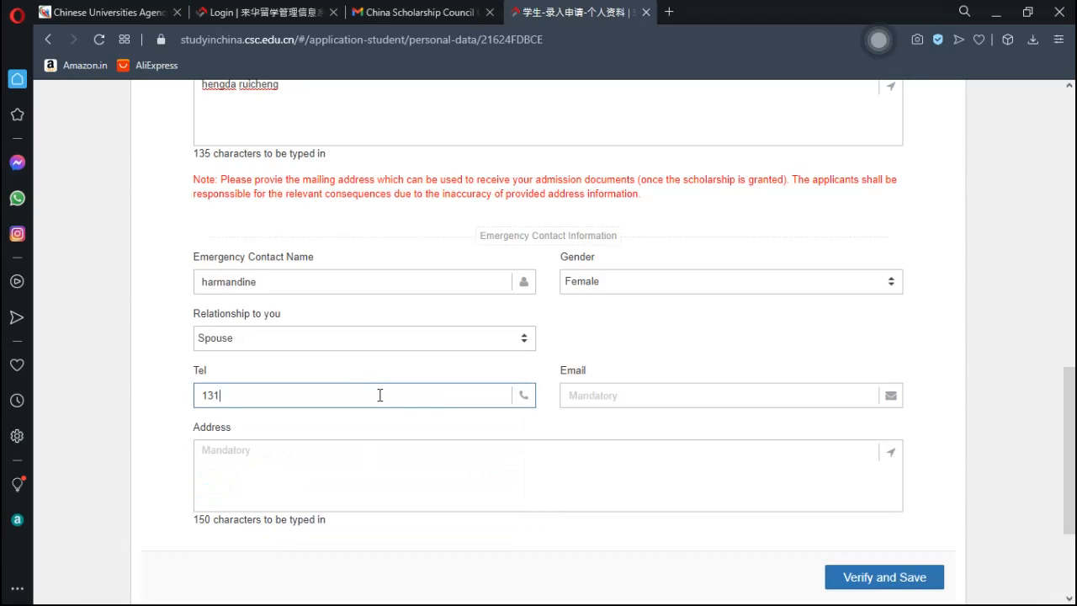
click(609, 398)
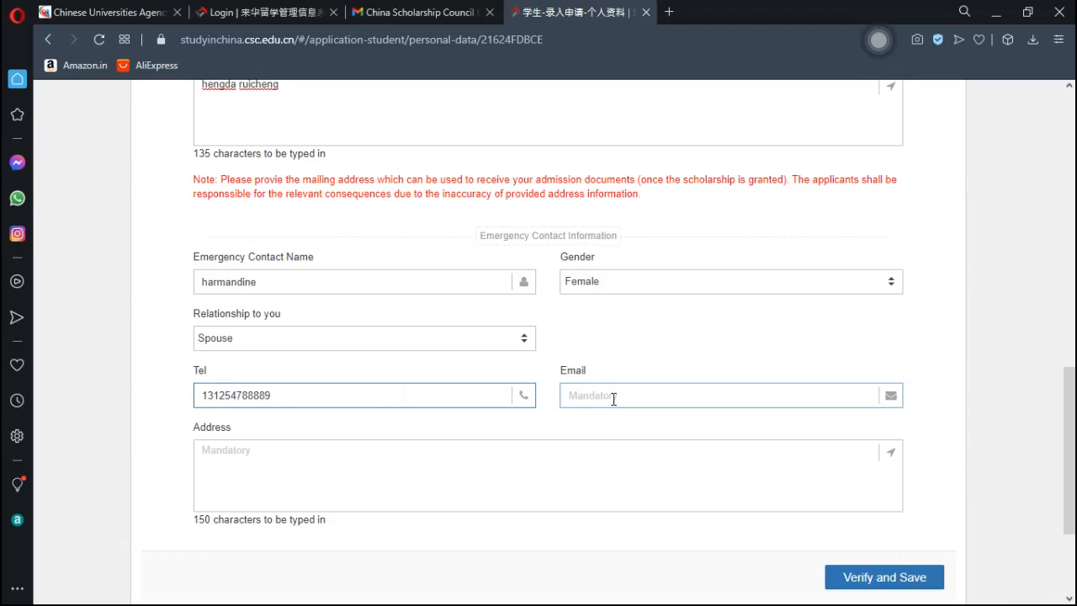
click(613, 399)
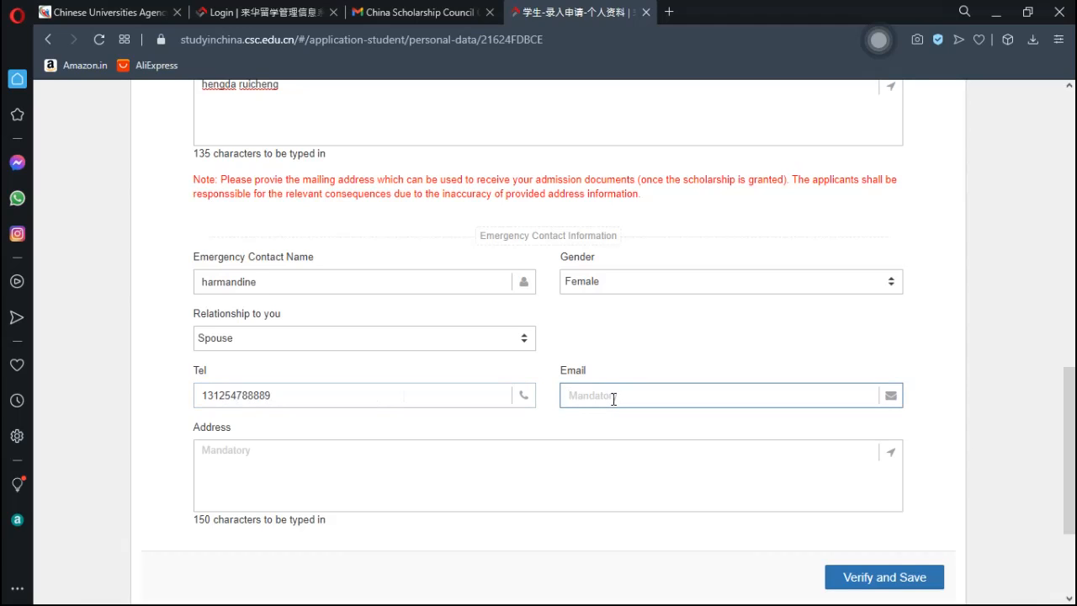
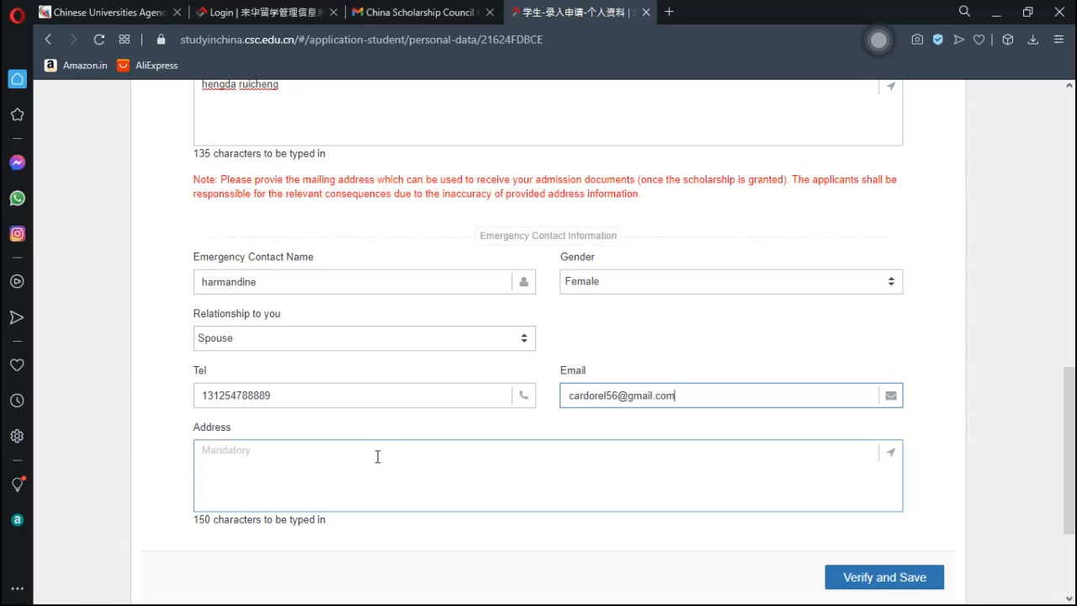
scroll(1053, 404, down, 2)
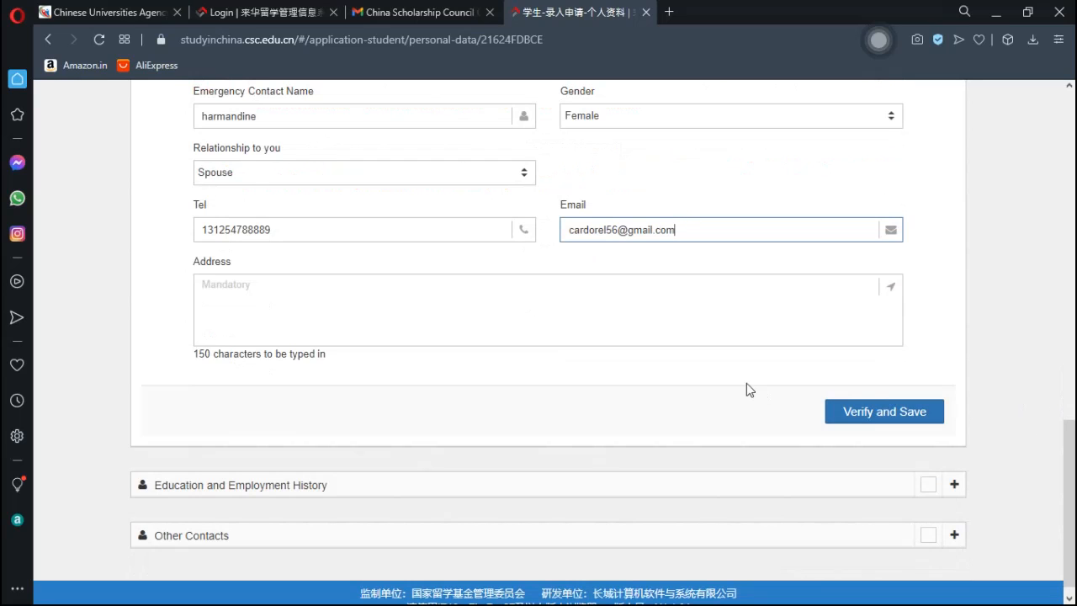
- Try Verify and Save twice; saving is rejected for missing required fields
click(861, 417)
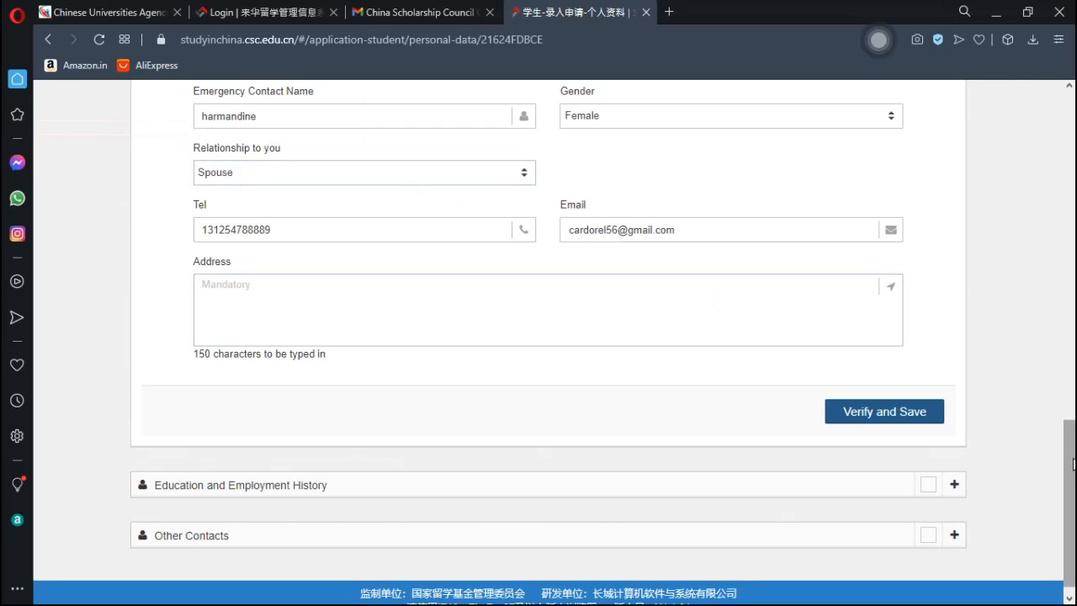
drag(1072, 466, 1071, 496)
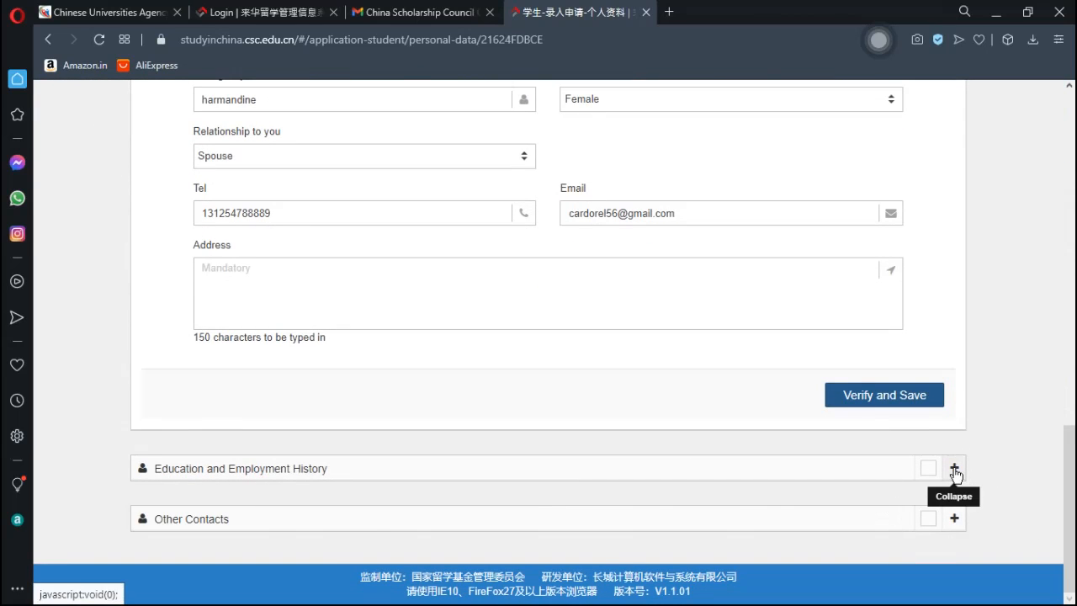
click(899, 399)
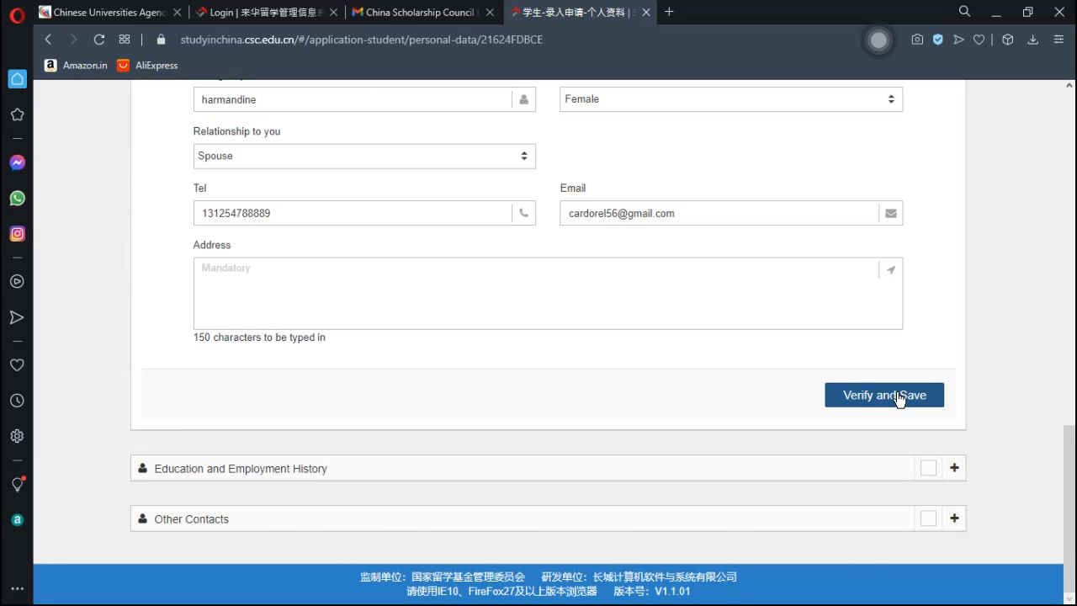
drag(1072, 493, 1072, 448)
- Type the mailing address into the emergency contact's Address box
click(467, 454)
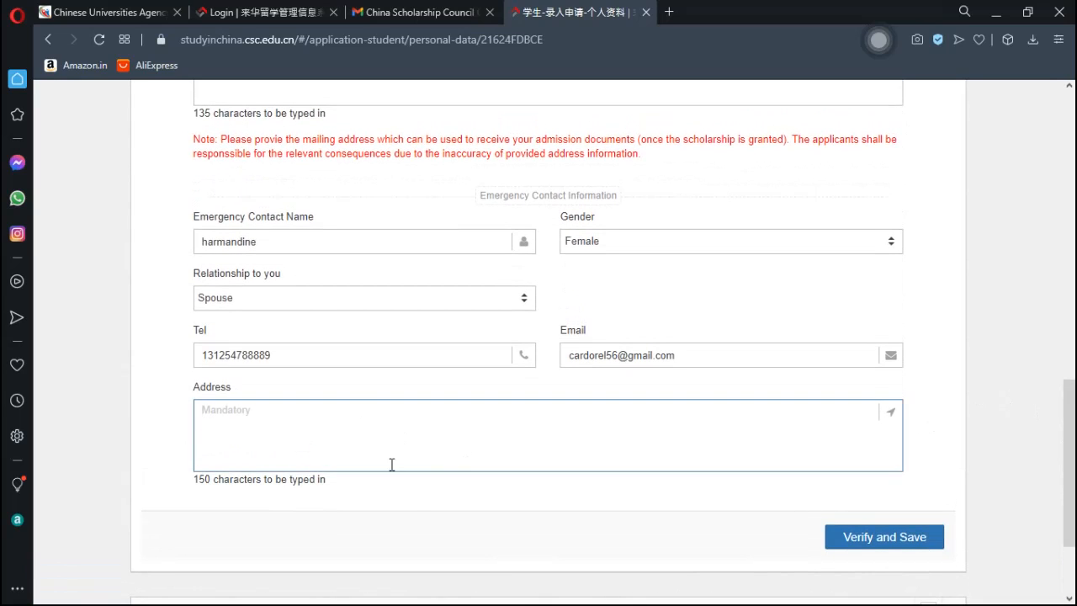
text(hengda ruicheng)
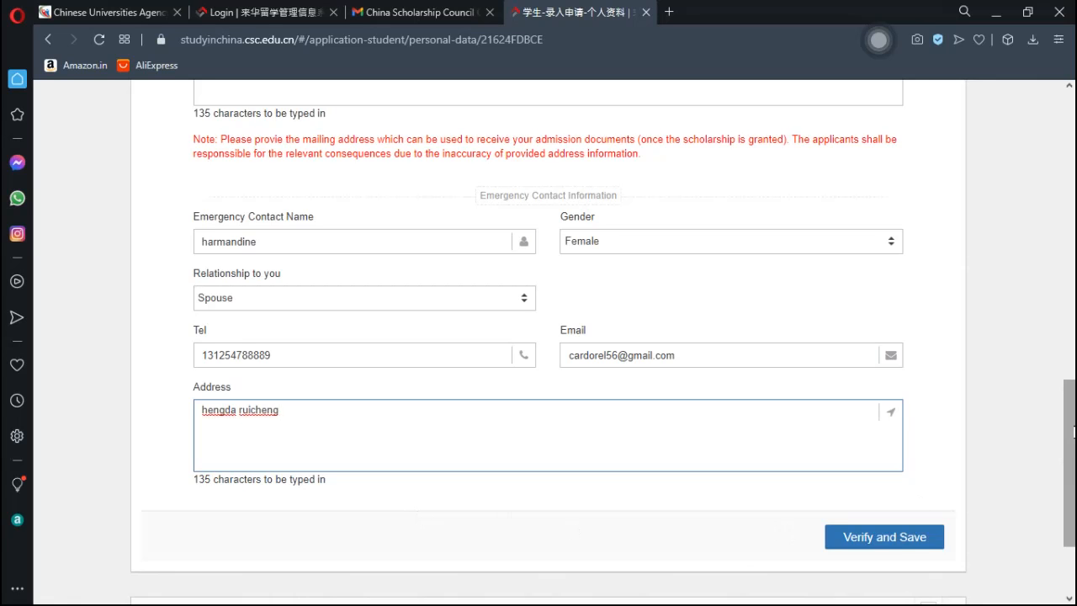
drag(1073, 439, 1071, 258)
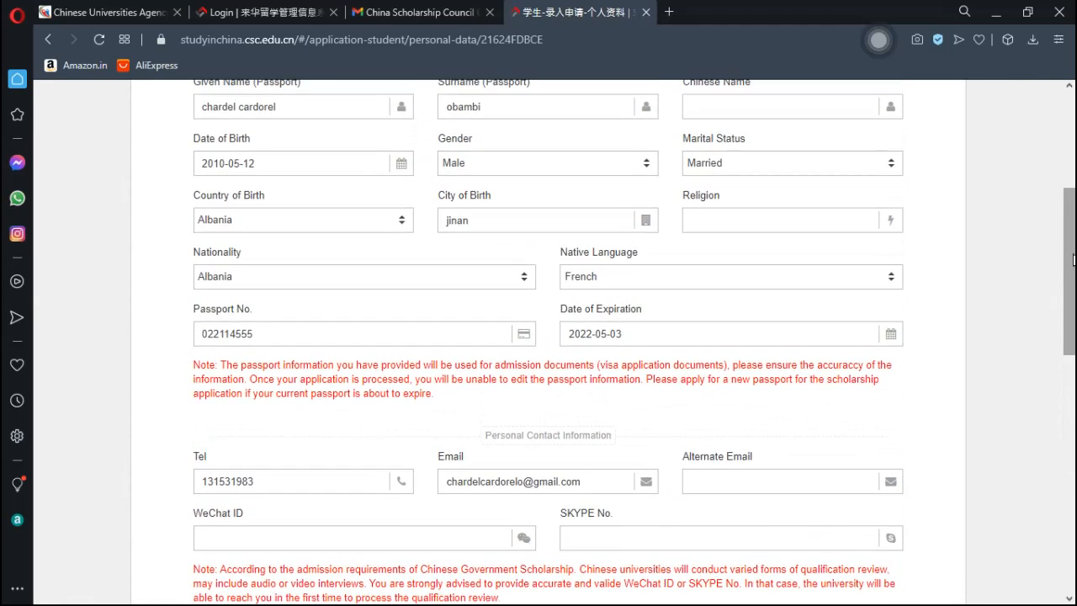
- Enter chretien as Religion and retry saving, which fails because applicants must be at least 12
click(801, 219)
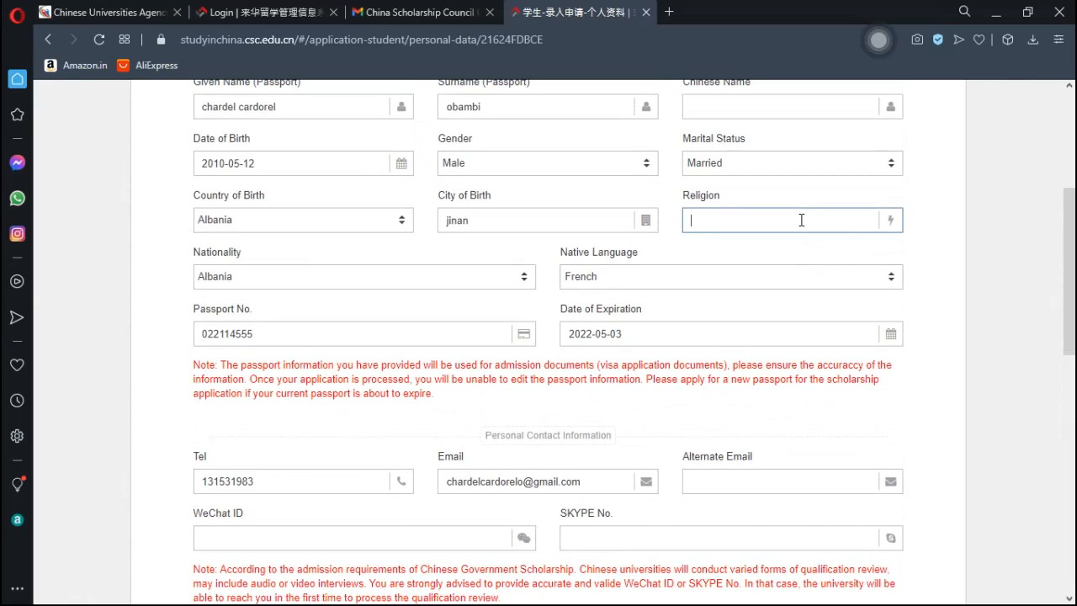
text(chretien)
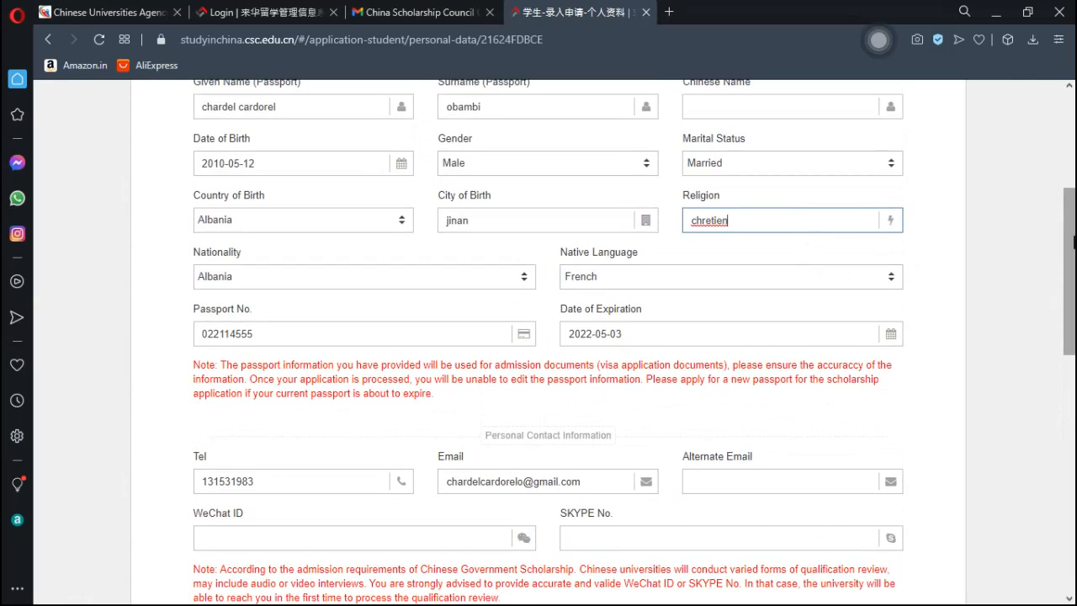
drag(1070, 240, 1070, 216)
scroll(1071, 216, down, 10)
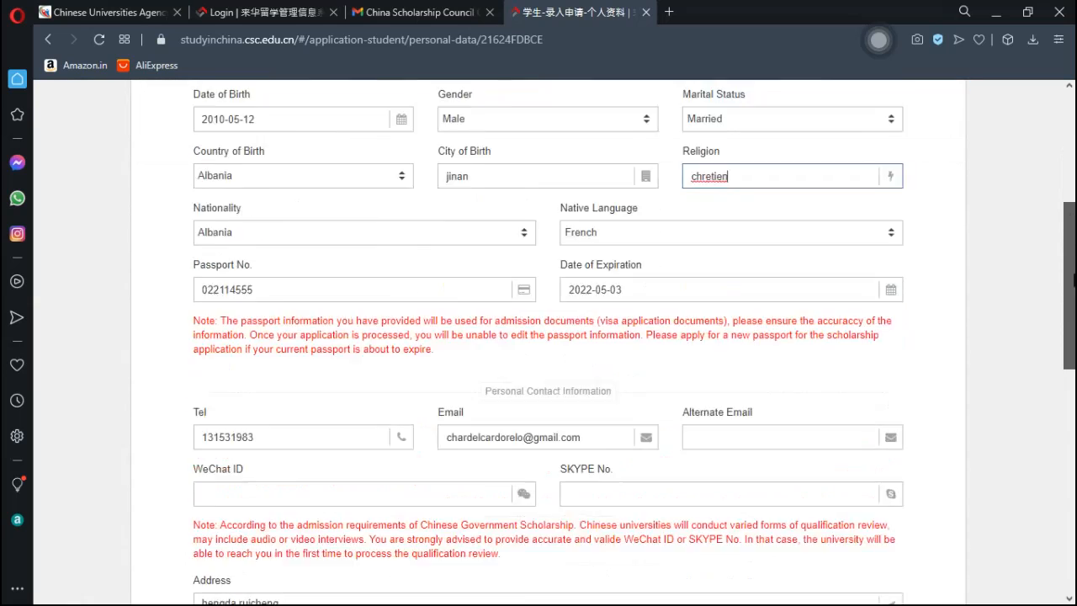
click(896, 395)
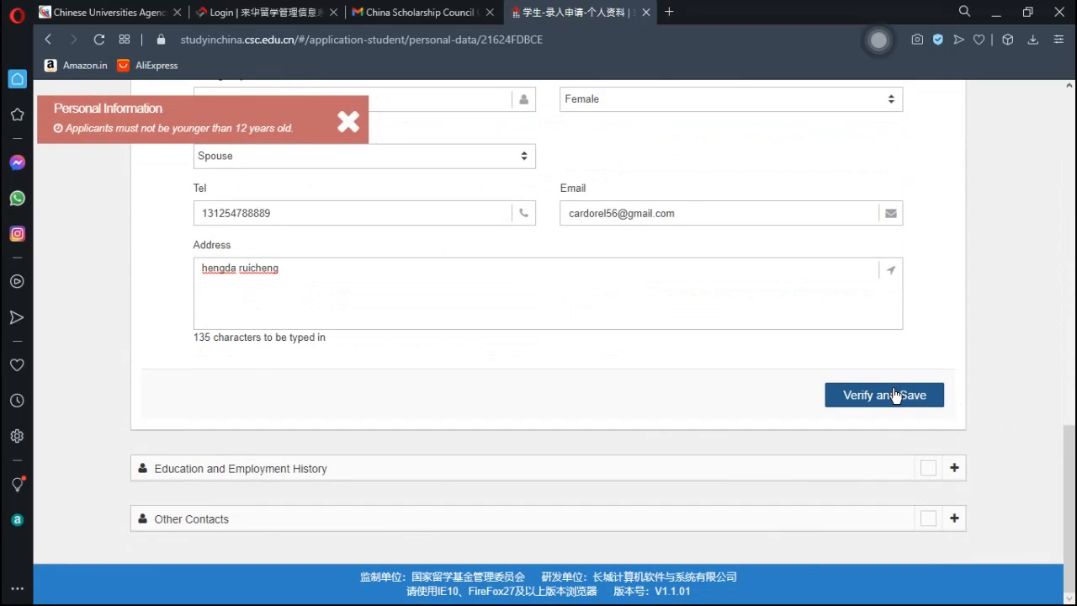
drag(1070, 463, 1070, 253)
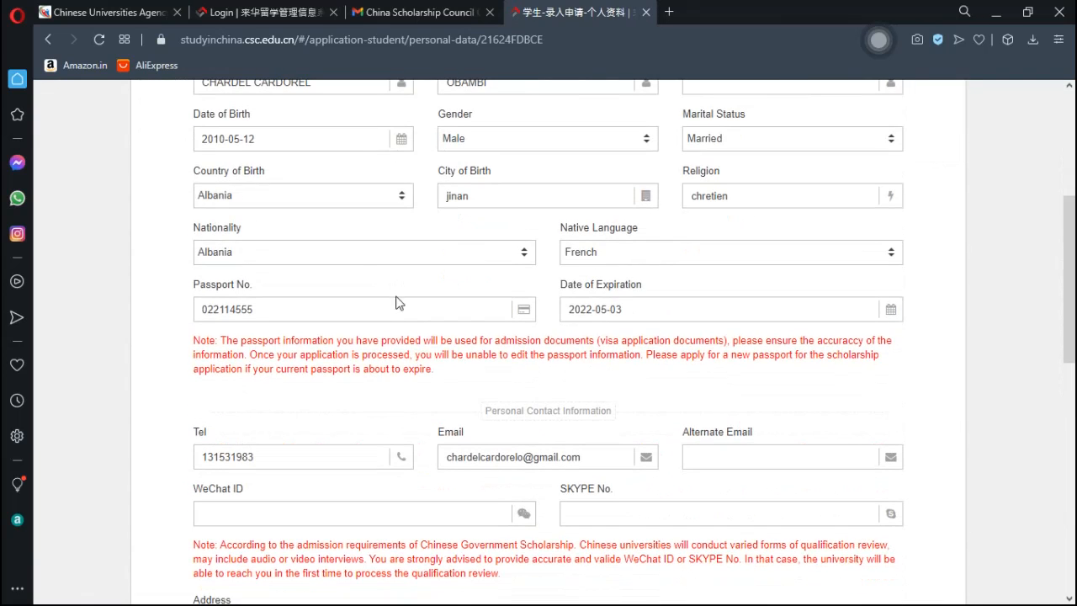
- Change the Date of Birth from 2010-05-12 to 1990-05-02 in the calendar picker
click(311, 148)
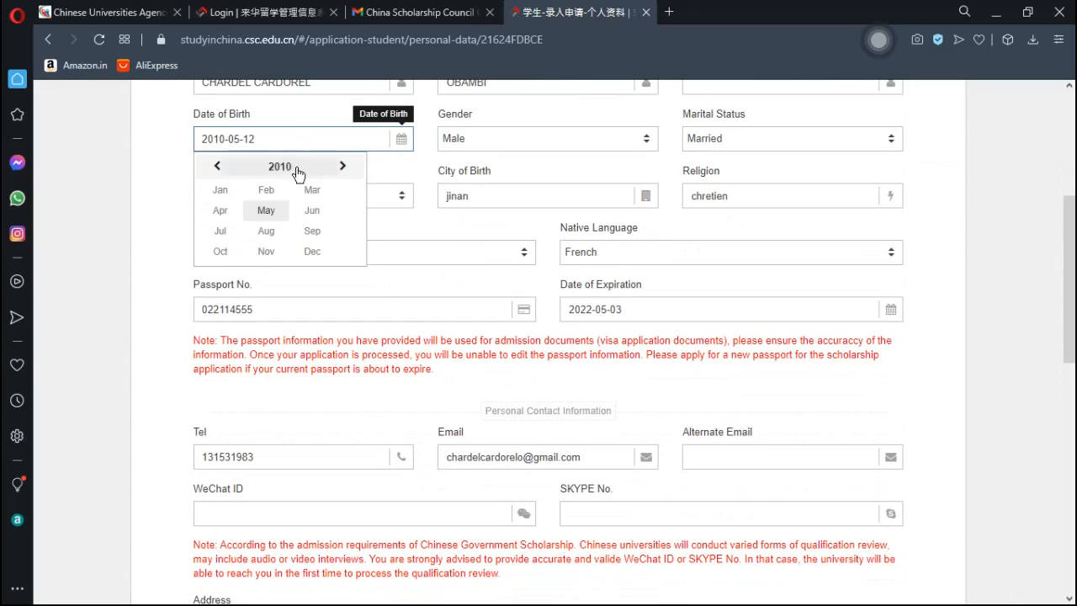
click(267, 172)
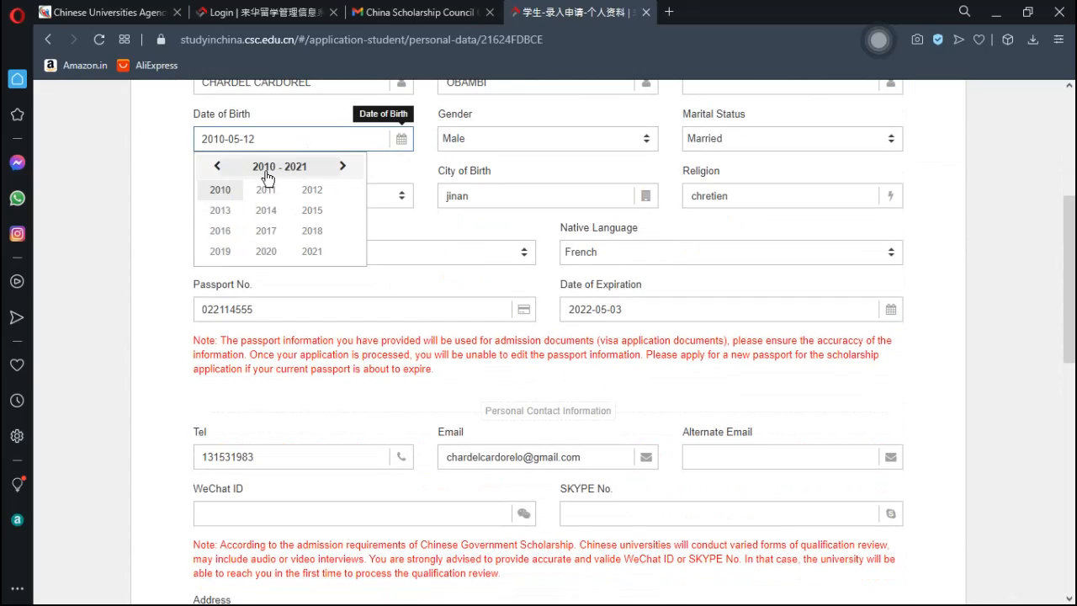
click(219, 167)
click(219, 168)
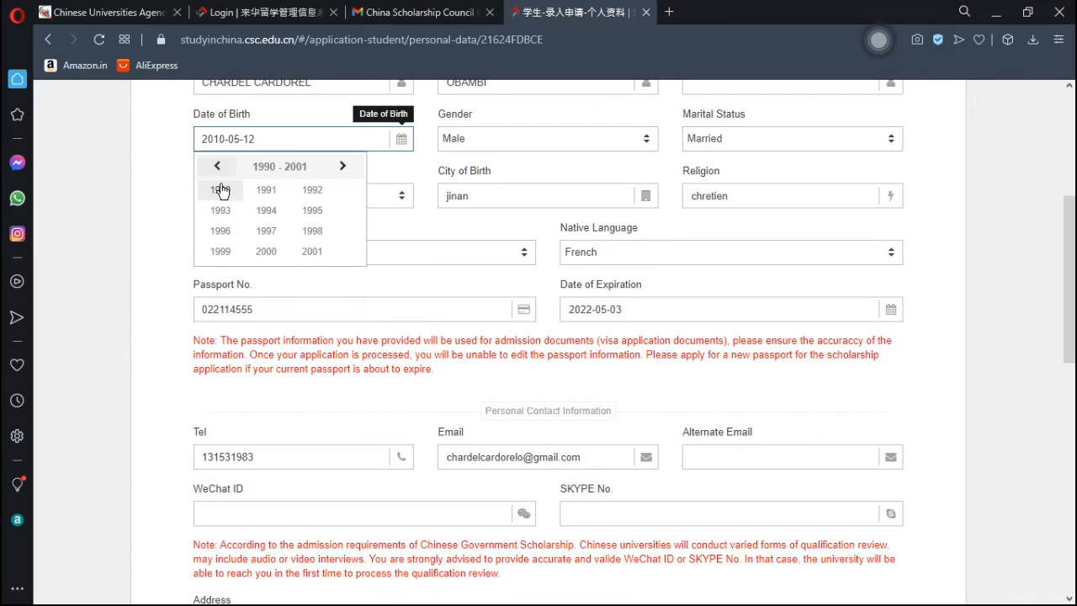
click(216, 167)
click(217, 168)
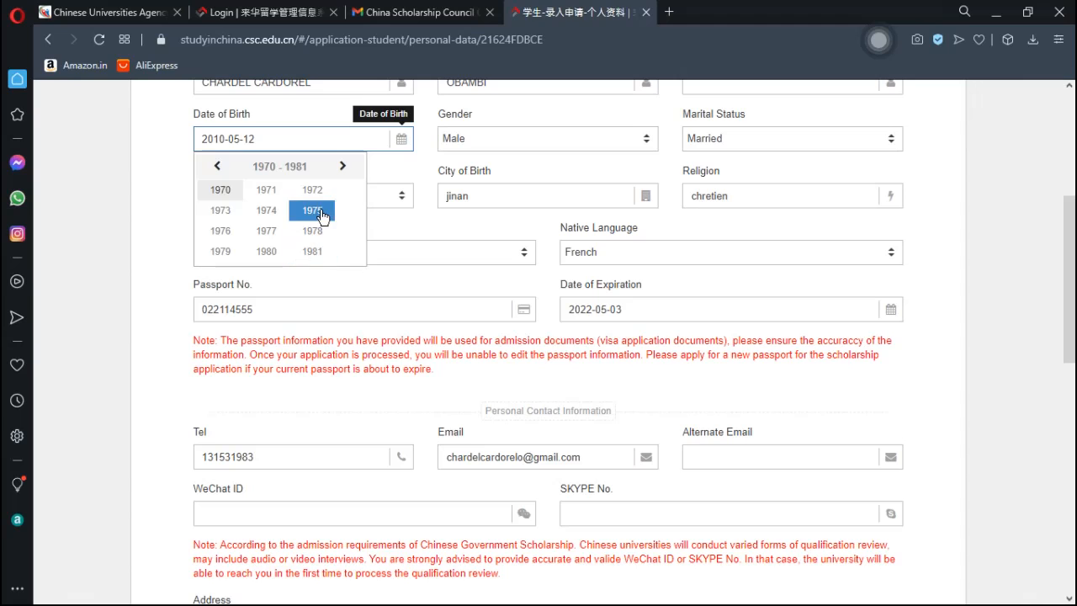
click(344, 168)
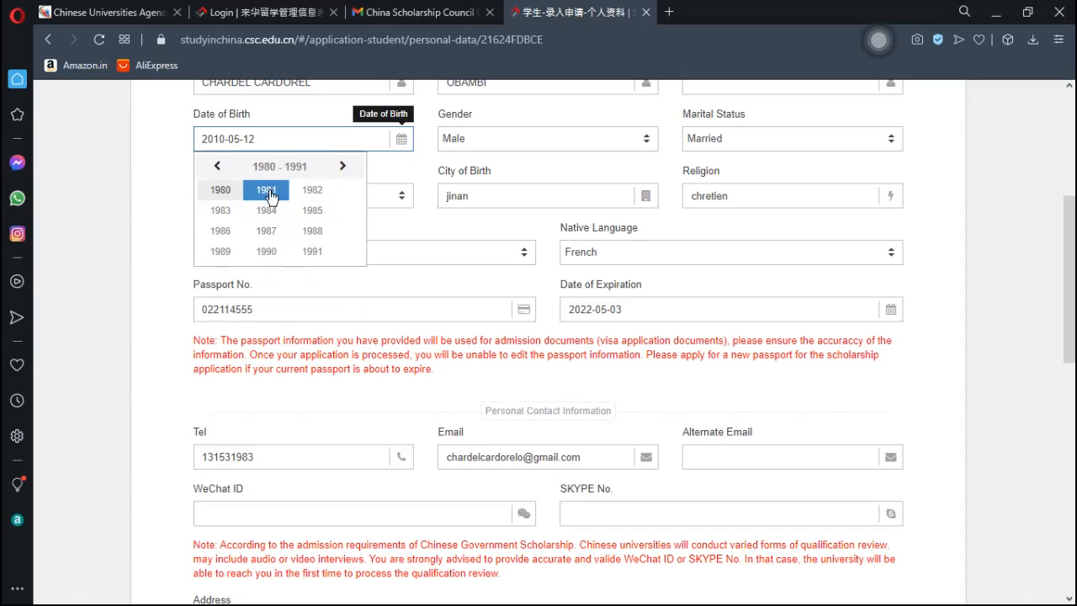
click(266, 252)
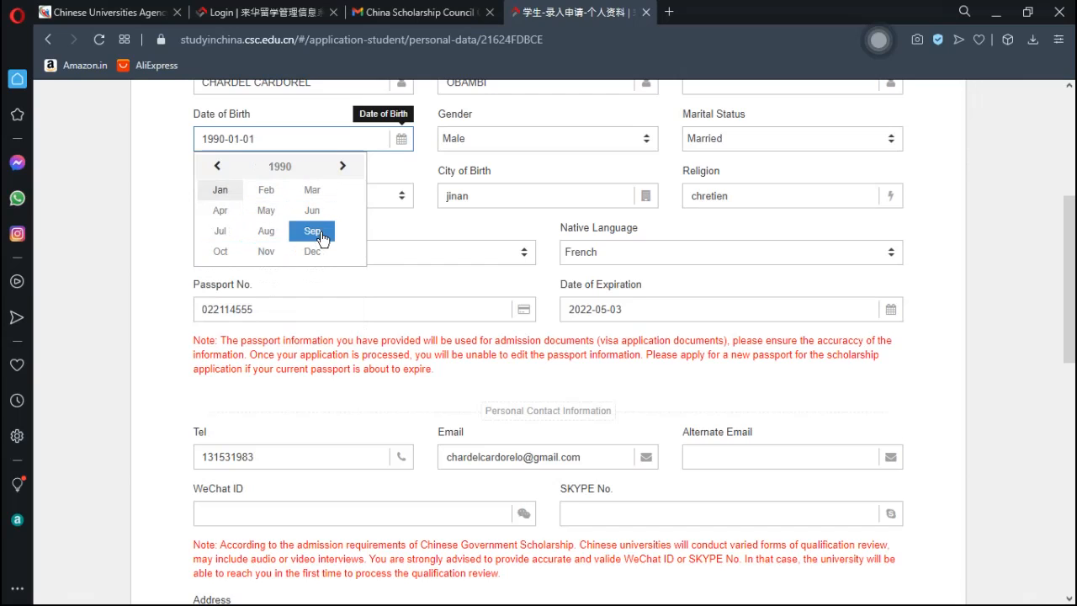
click(274, 212)
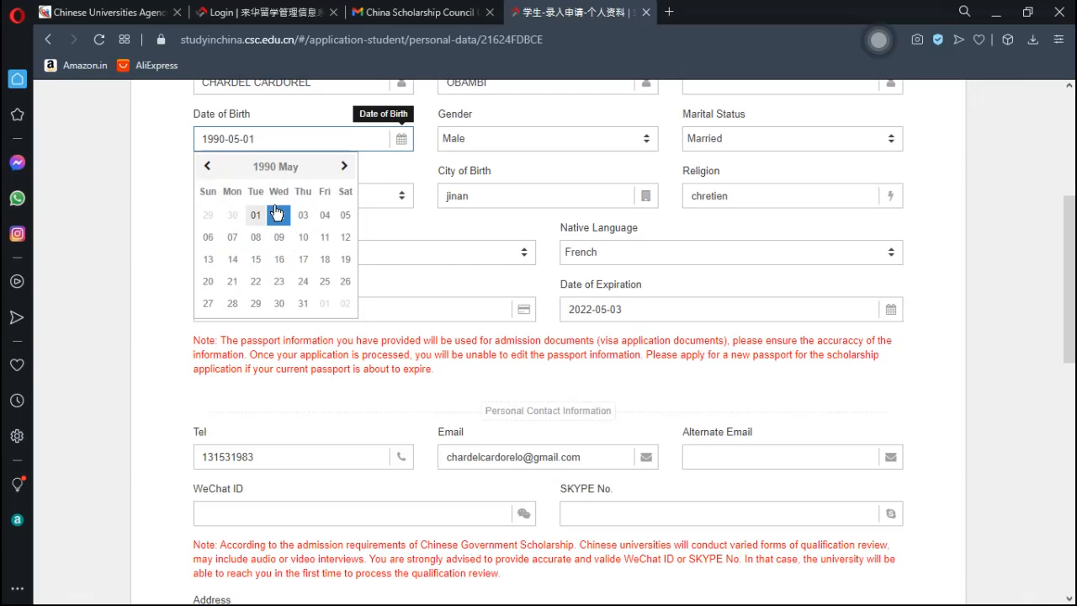
click(285, 217)
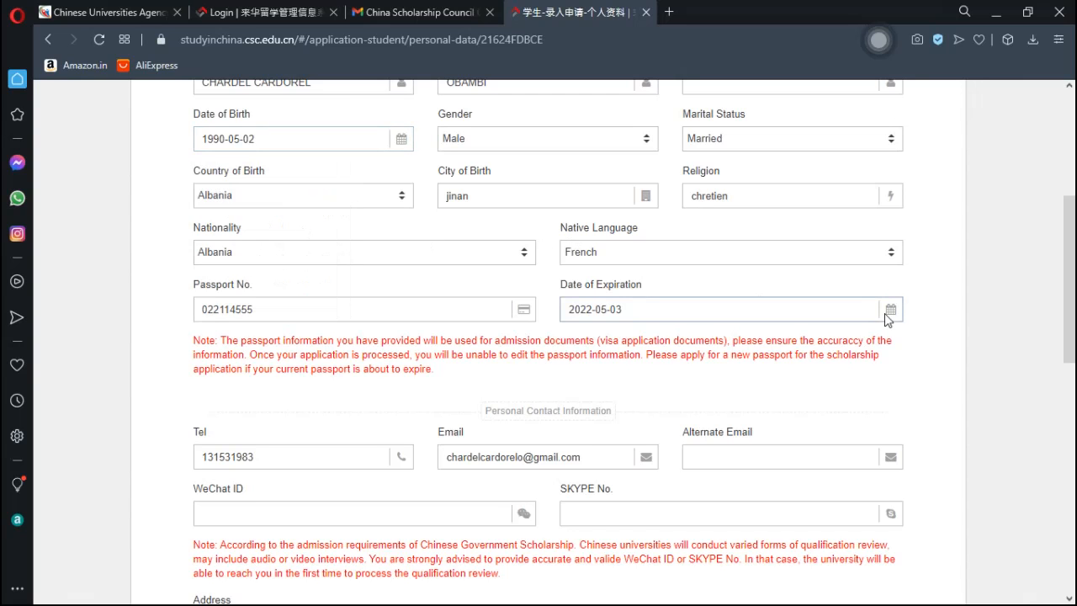
drag(1071, 292, 1071, 489)
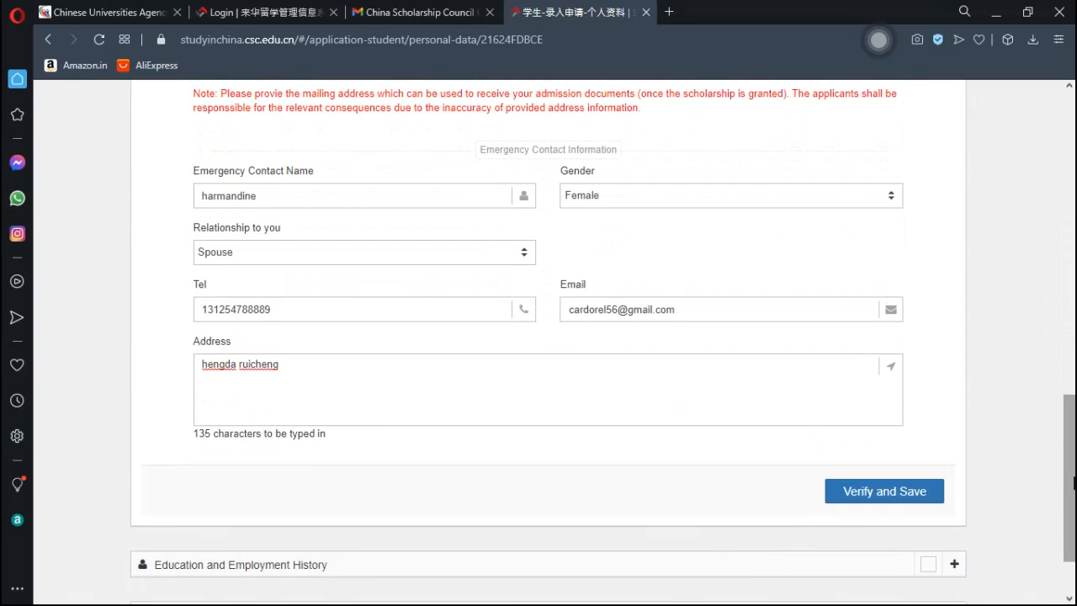
- Save the personal details, then expand and collapse Personal Information to review it
click(906, 500)
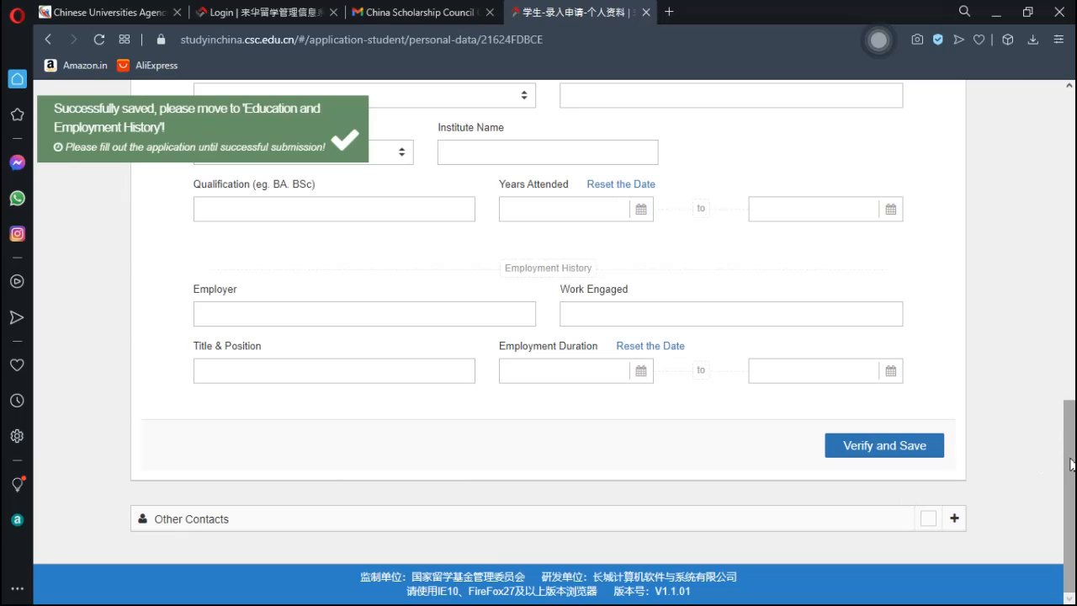
drag(1072, 463, 1074, 218)
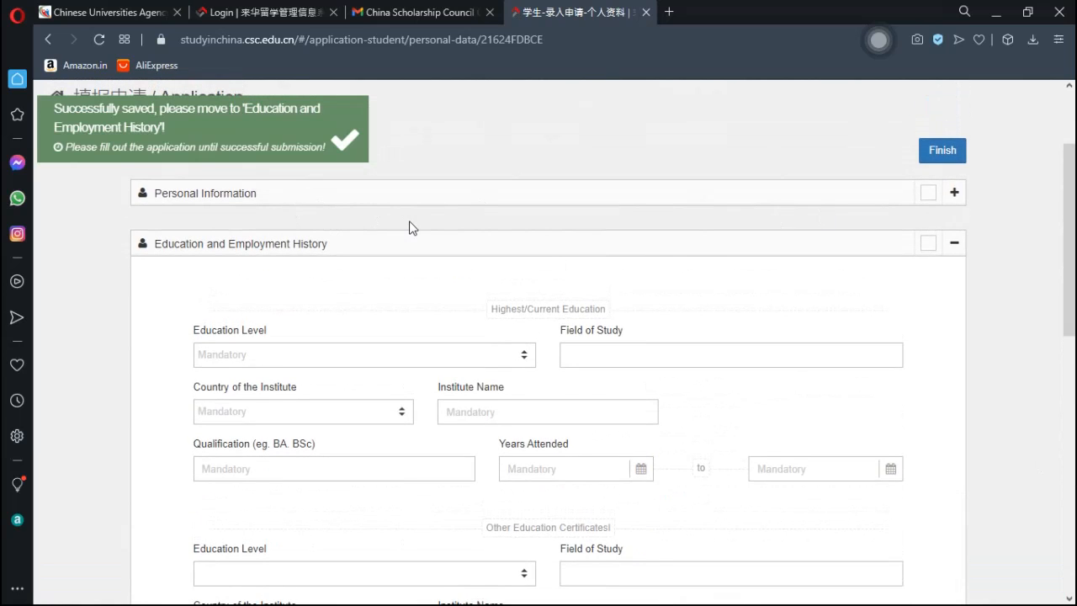
click(955, 193)
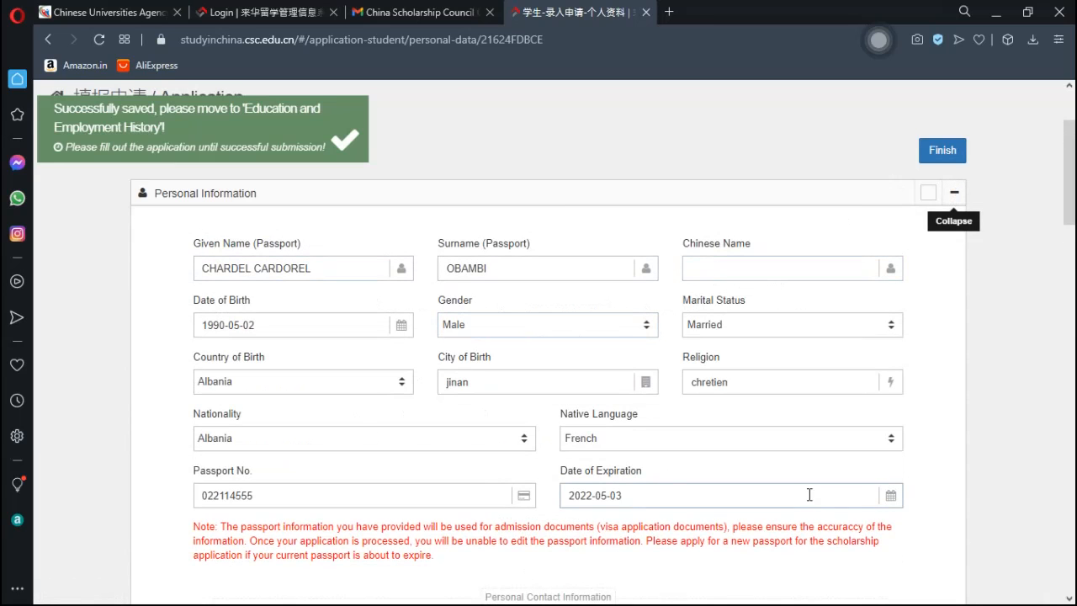
scroll(1074, 263, down, 5)
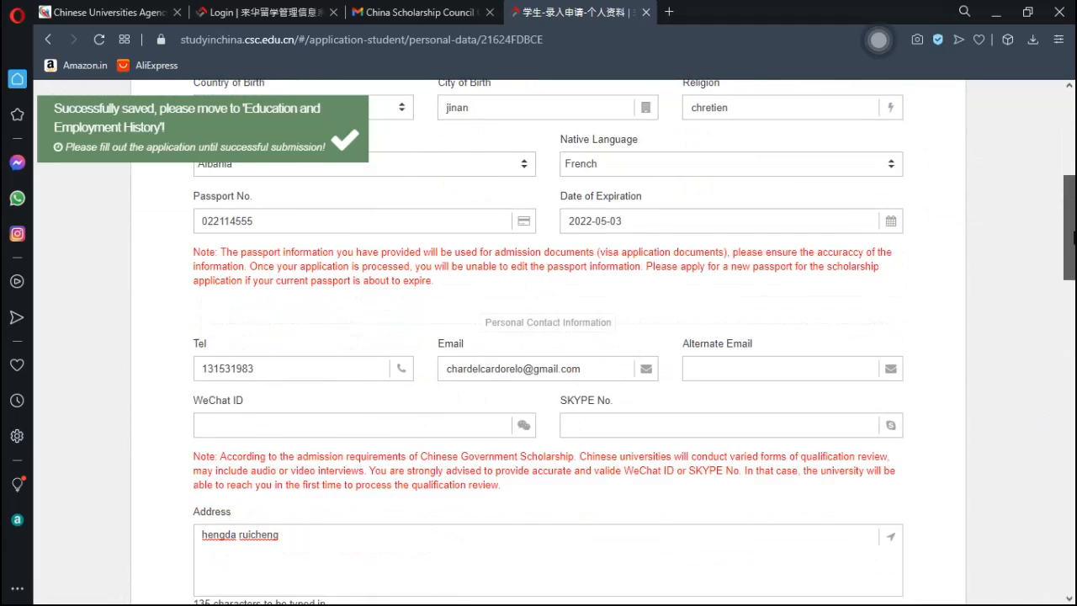
drag(1074, 263, 1055, 186)
click(955, 153)
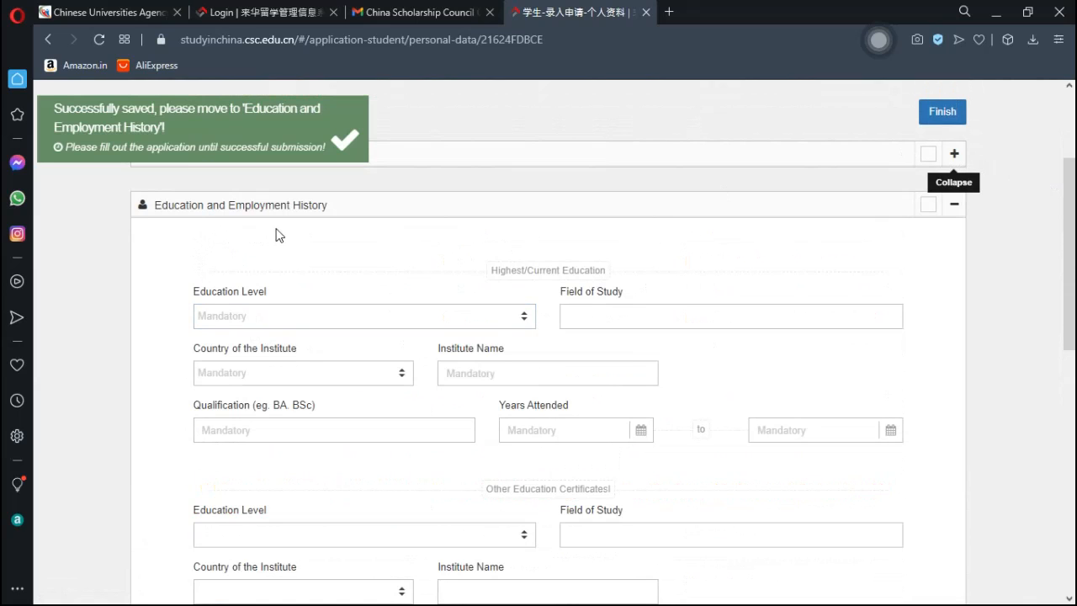
drag(1072, 251, 1072, 279)
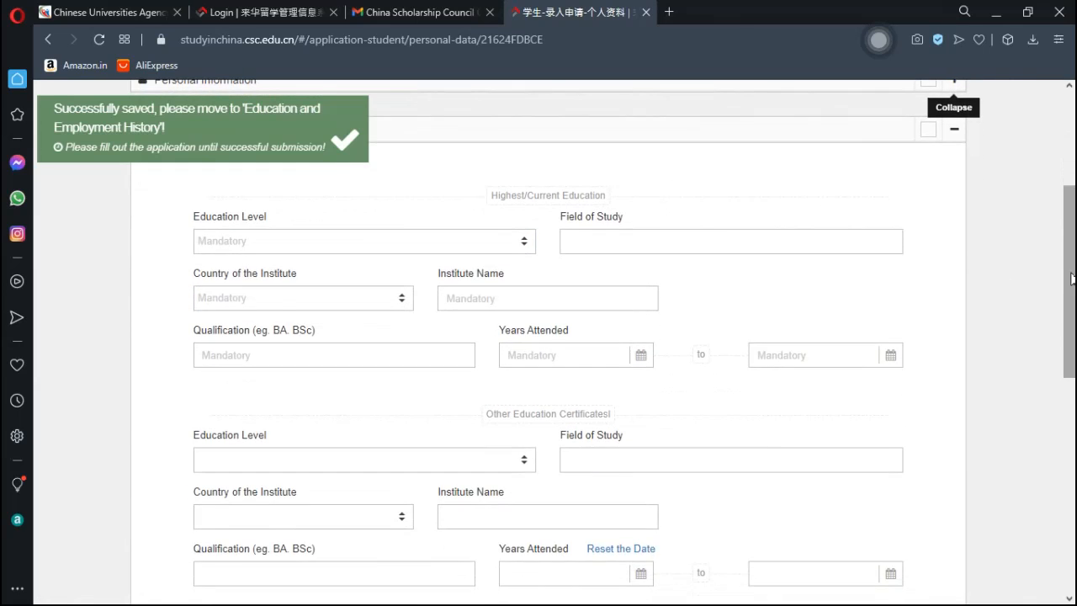
- Set highest education to Bachelor's Degree in economie at danial university, Albania
click(276, 249)
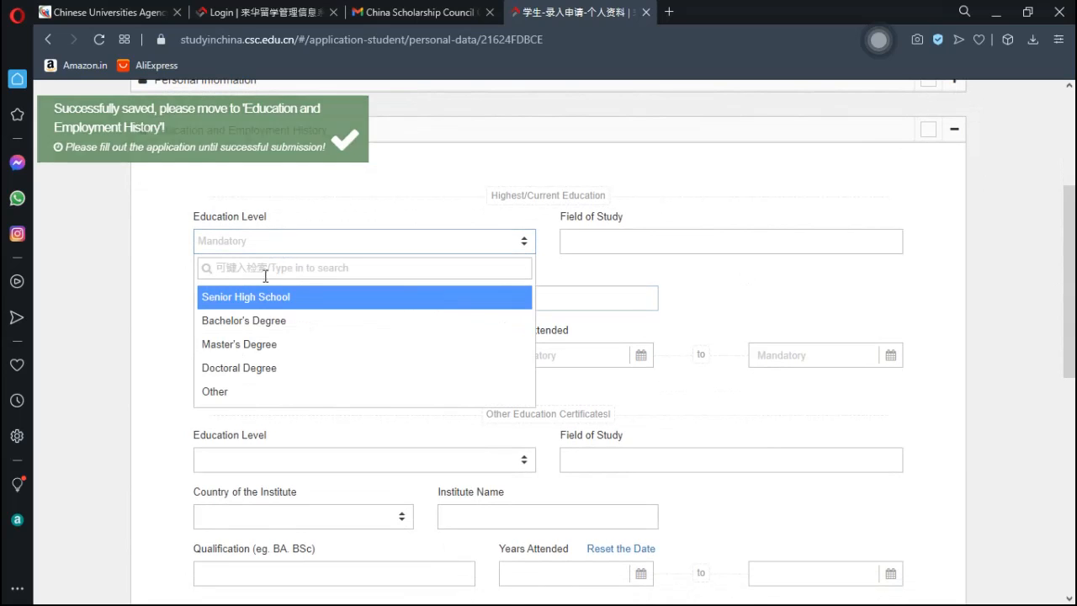
click(255, 327)
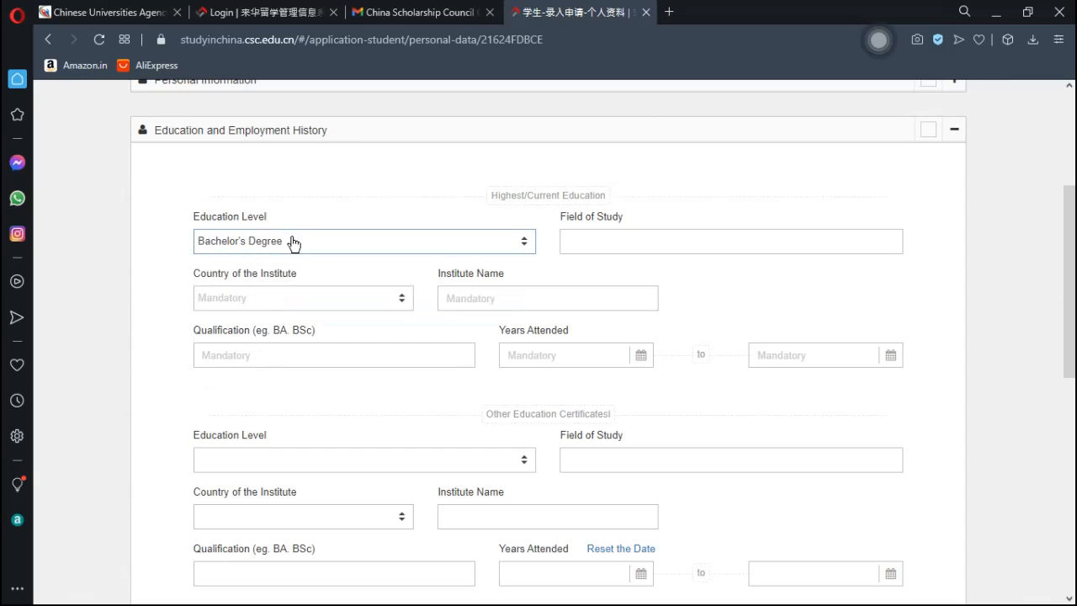
click(597, 242)
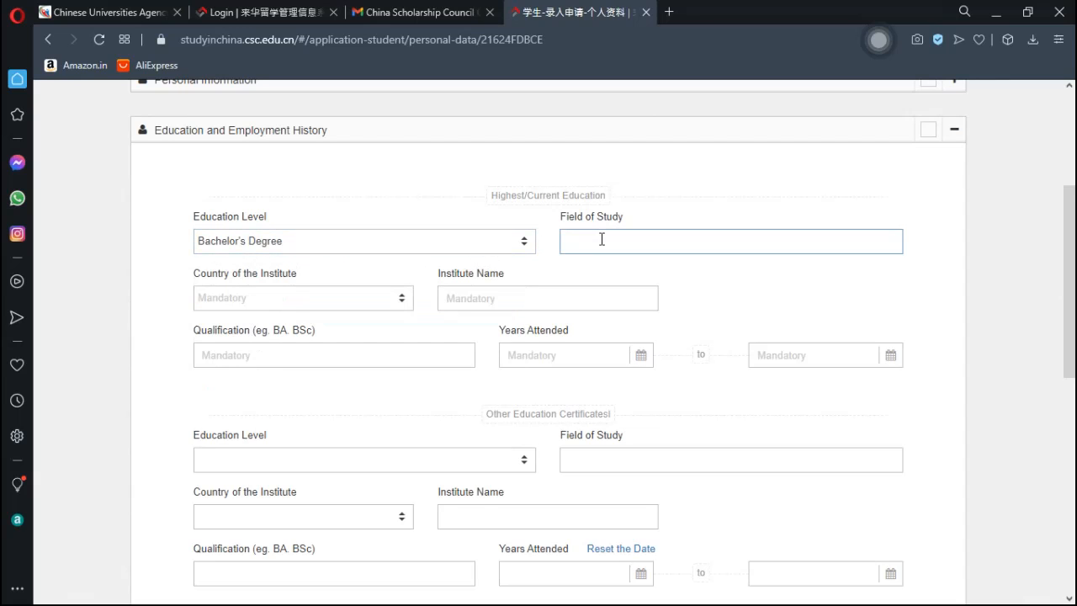
text(e)
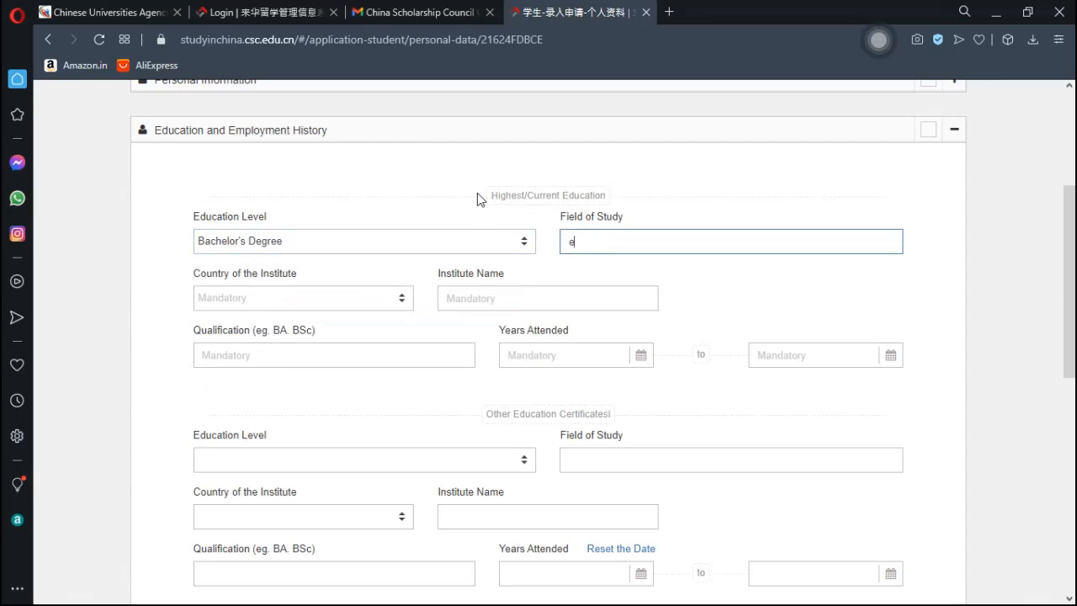
text(conomie)
click(264, 304)
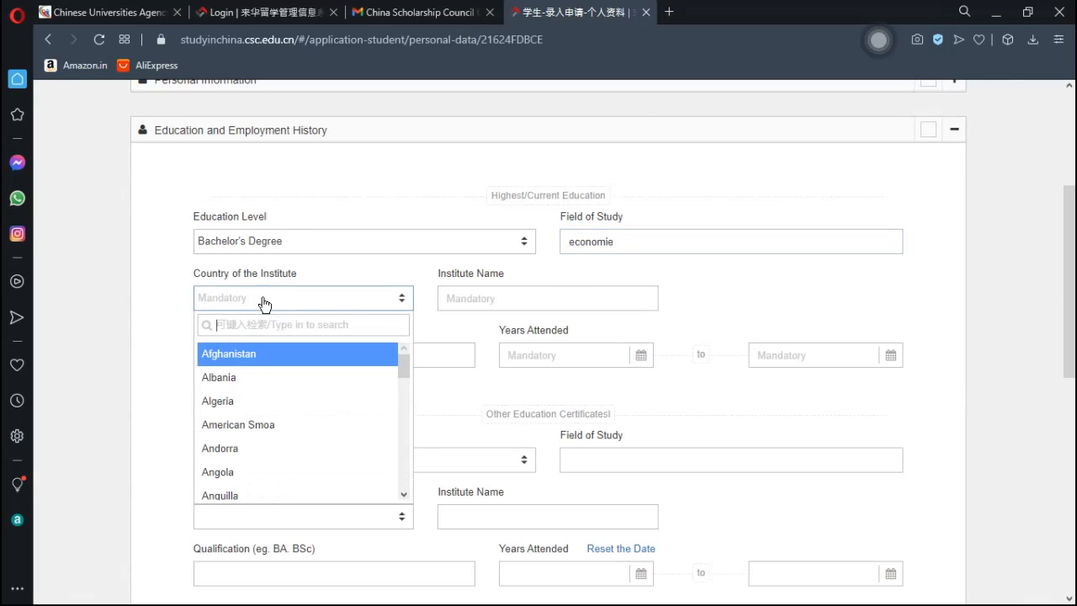
click(239, 389)
click(502, 300)
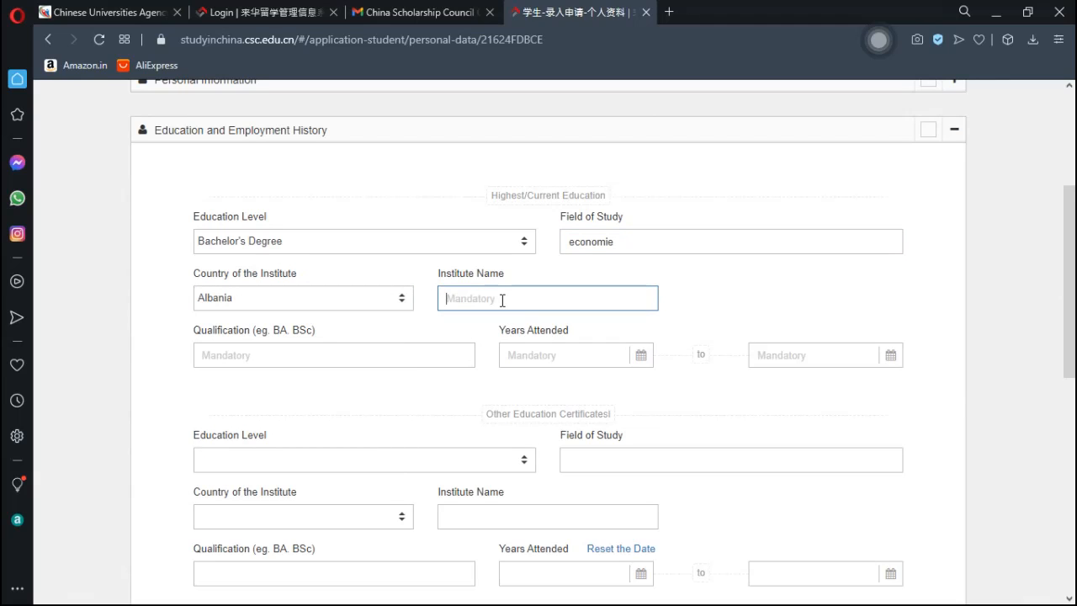
text(danial university)
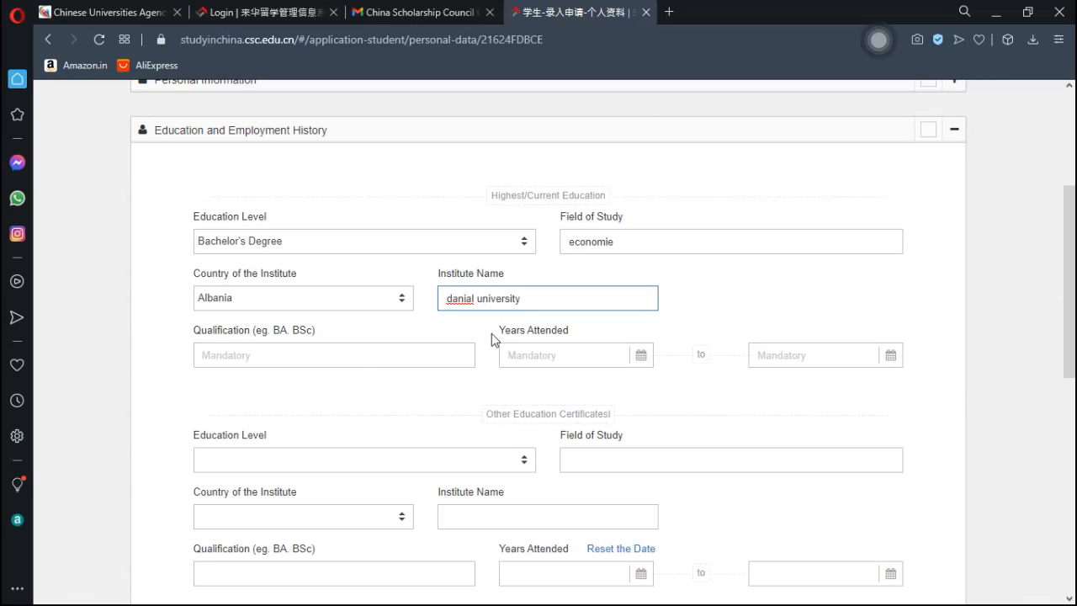
- Type into the Qualification field, then erase it, leaving it blank
click(309, 353)
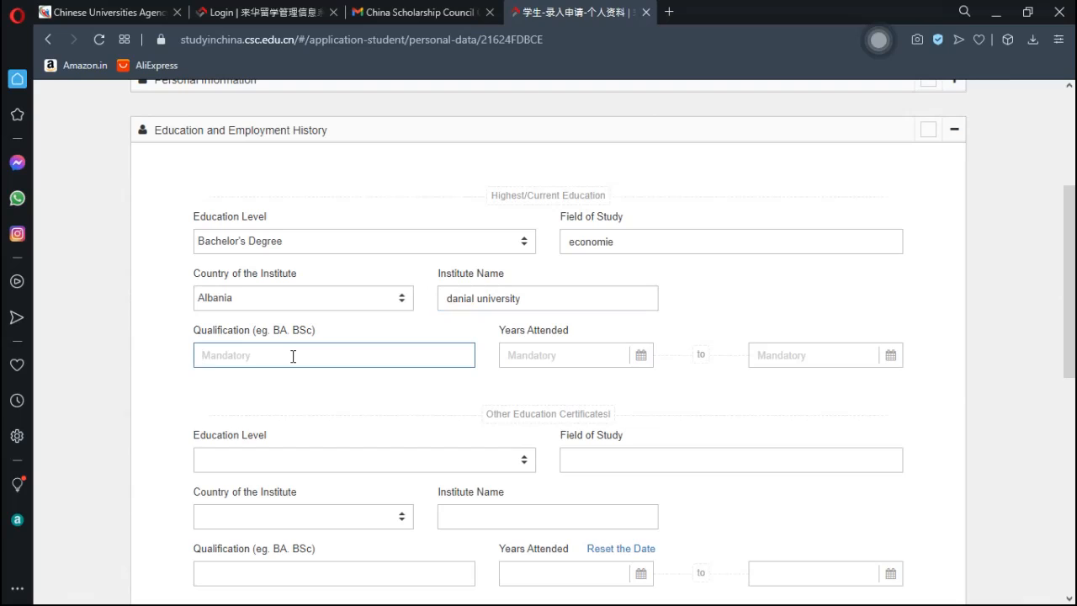
text(lice)
key(BackSpace)
text(eco)
key(BackSpace)
key(BackSpace)
key(BackSpace)
- Set the bachelor's Years Attended from 2018-01-02 to 2021-01-06
click(584, 355)
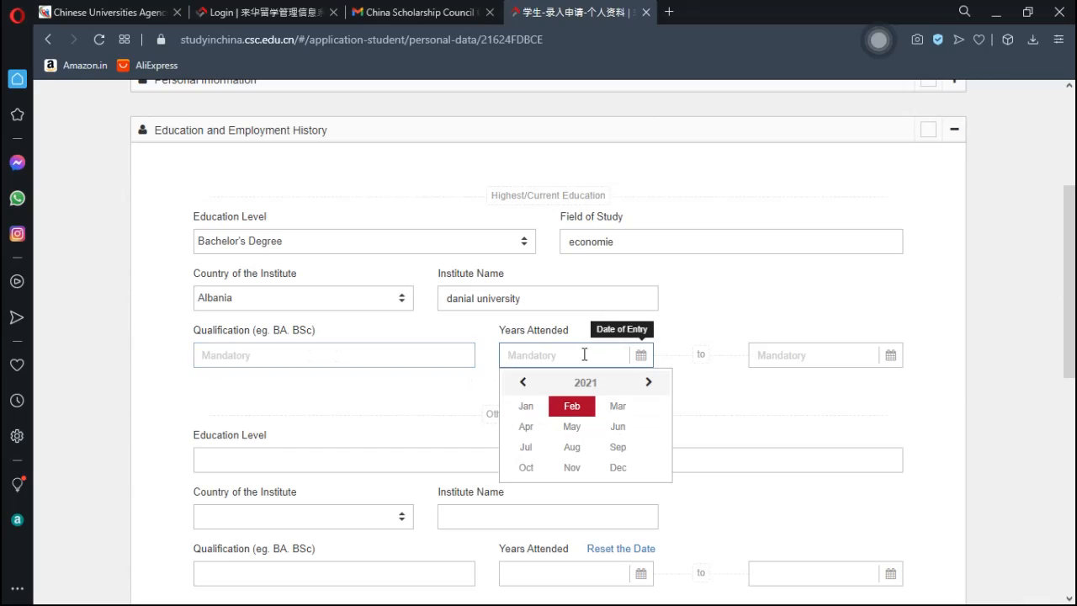
click(524, 384)
click(523, 384)
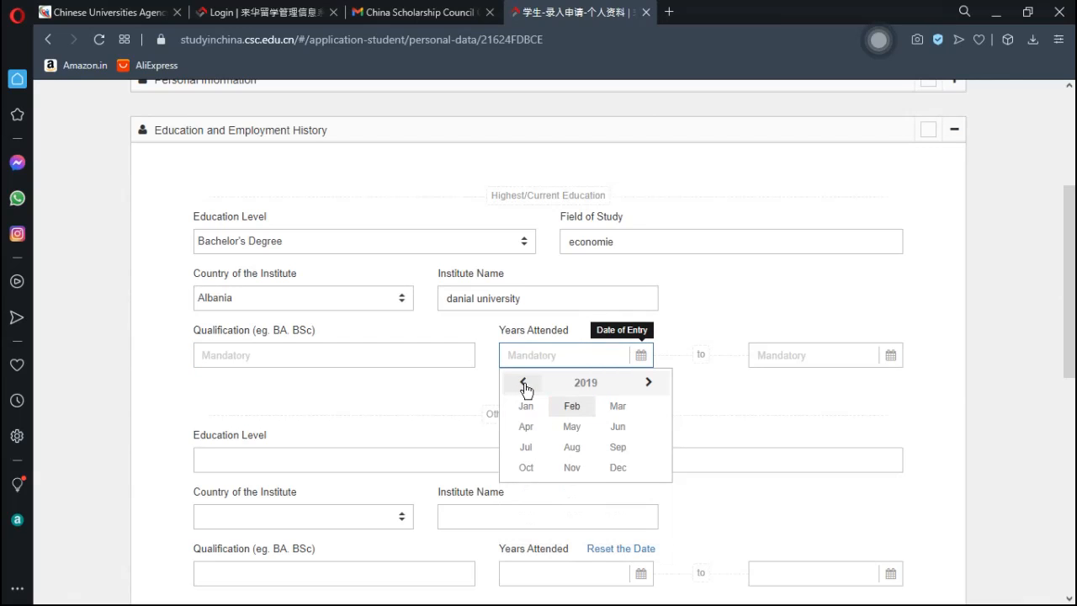
click(523, 383)
click(527, 407)
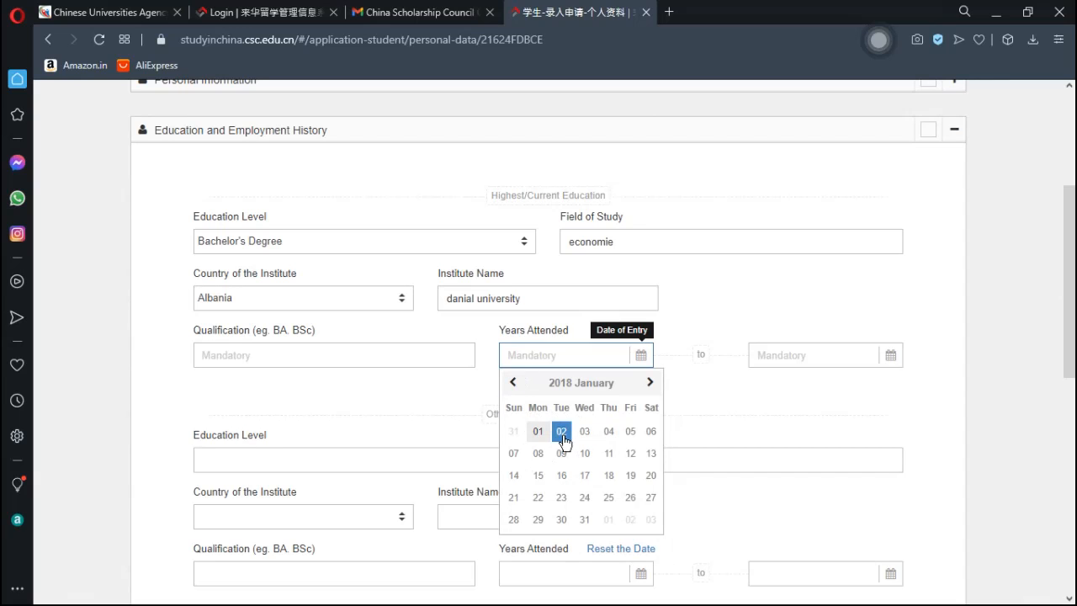
click(562, 431)
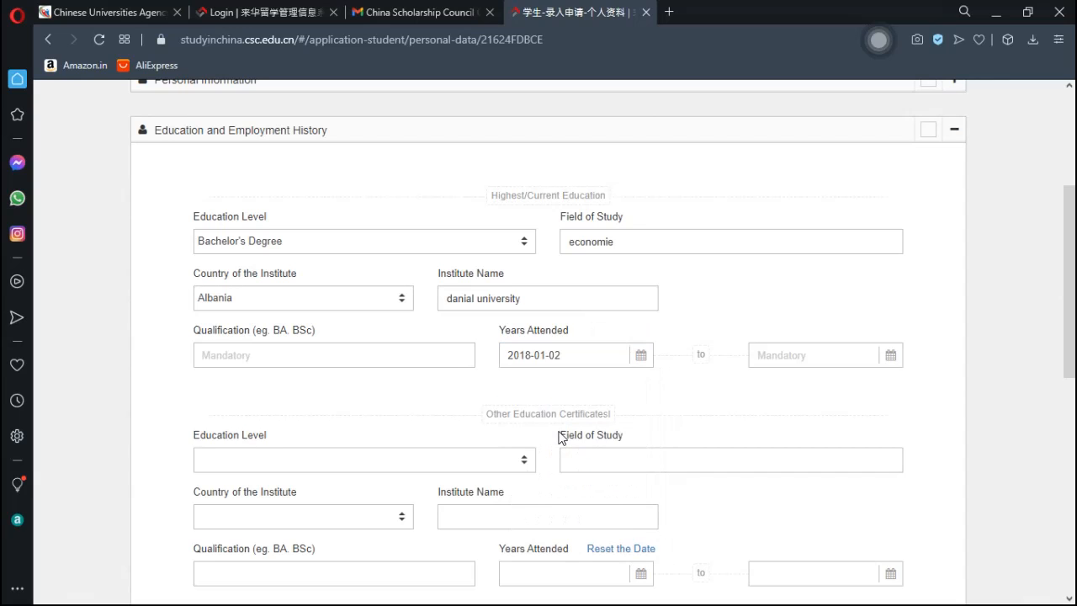
click(804, 356)
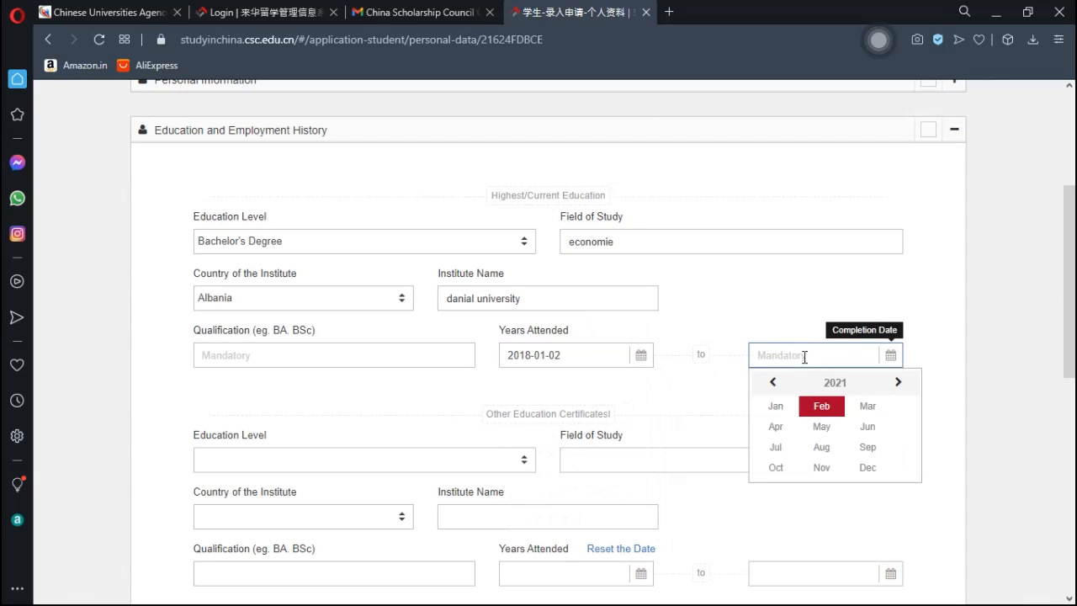
click(779, 410)
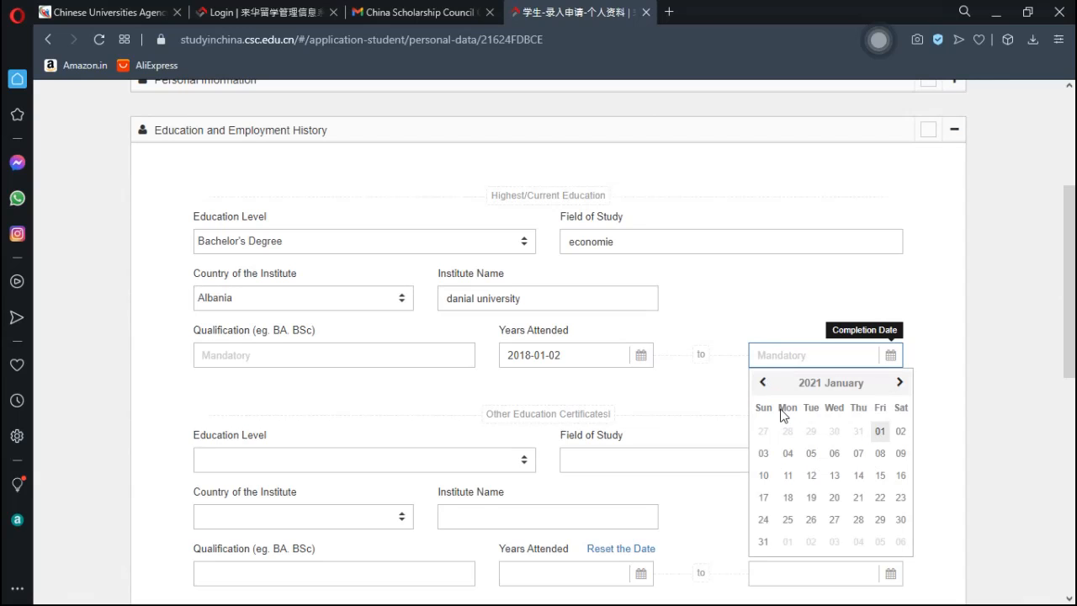
click(835, 454)
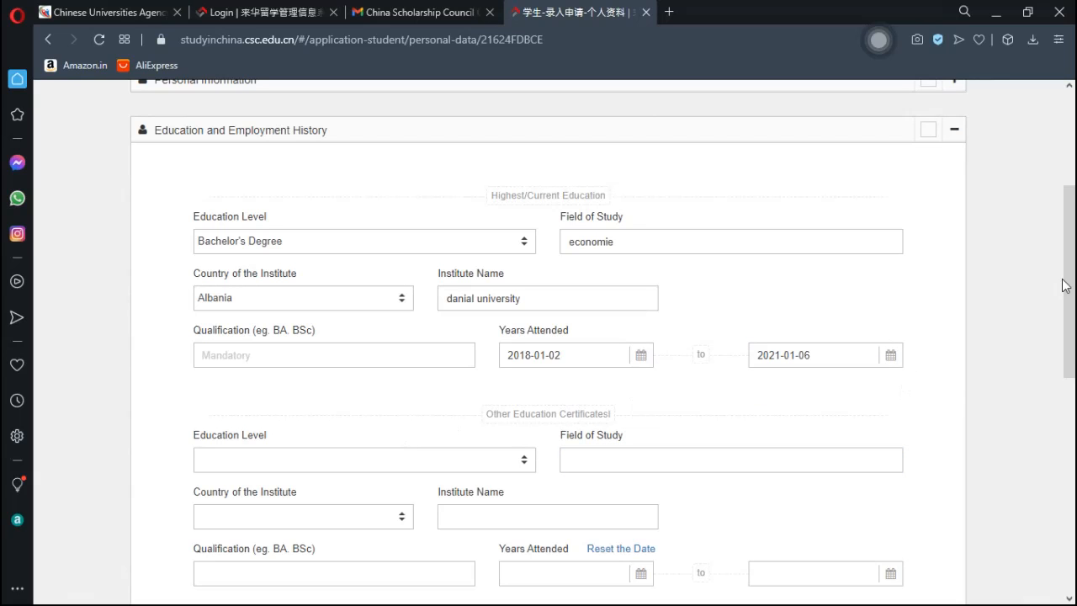
drag(1066, 286, 1073, 324)
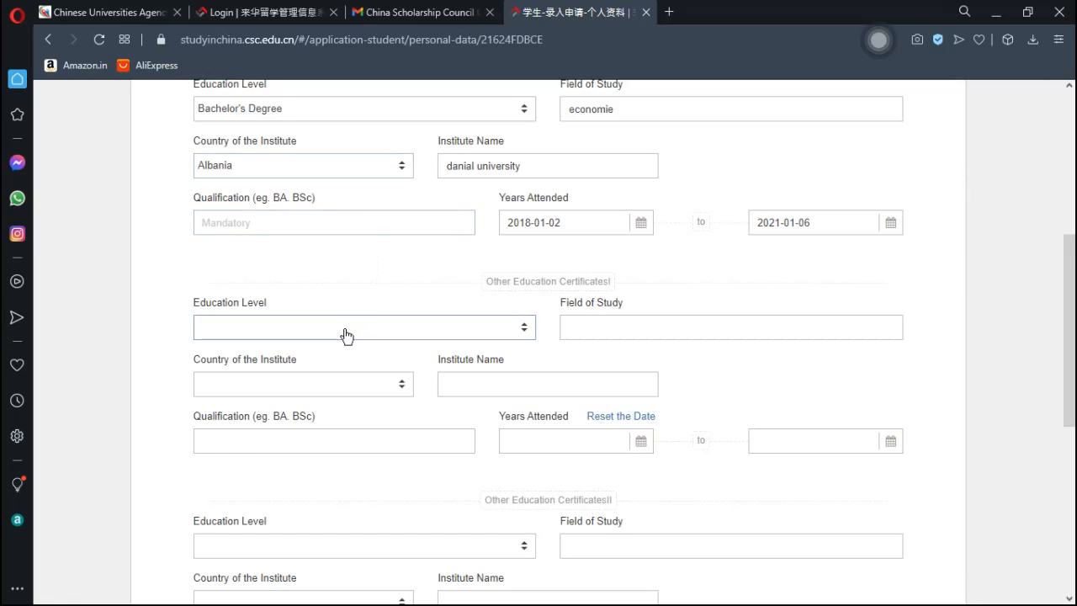
- Add a Senior High School entry in scientifiques at thomas sans high school, Albania
click(345, 335)
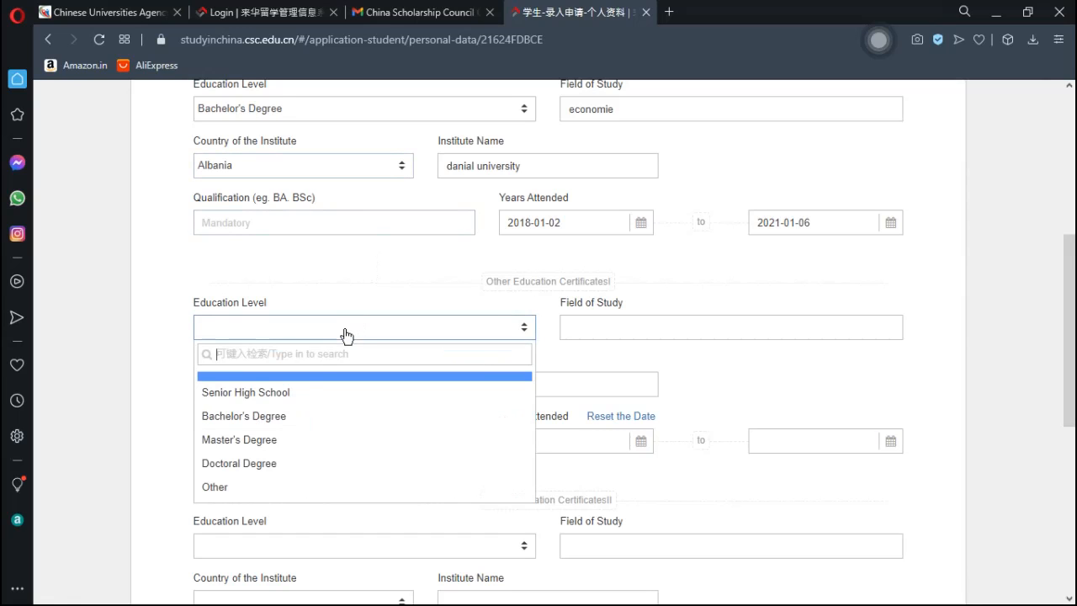
click(301, 396)
click(615, 324)
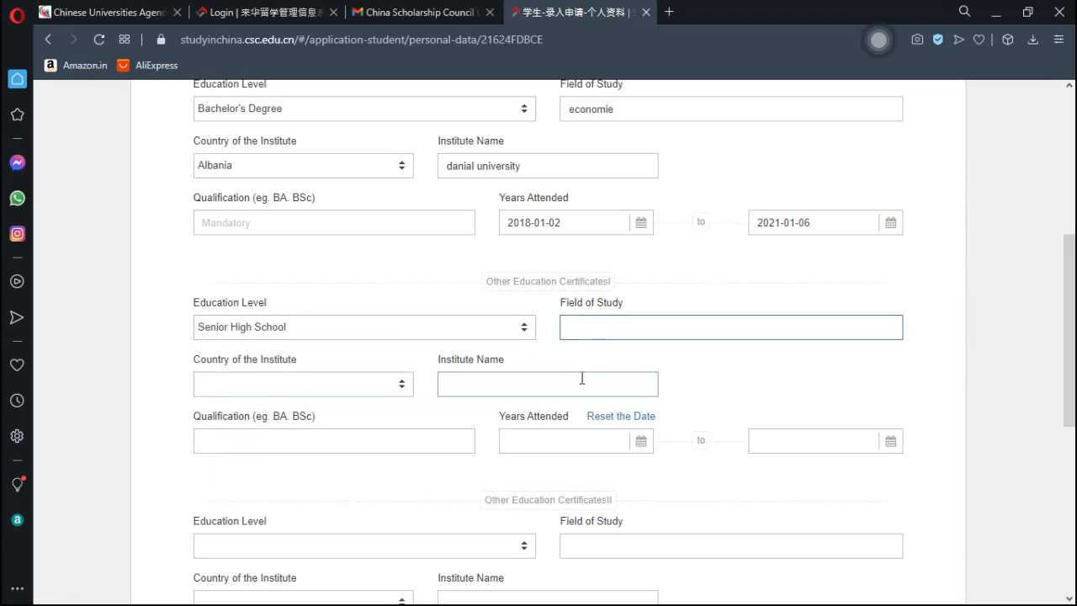
text(scientifiques)
click(247, 387)
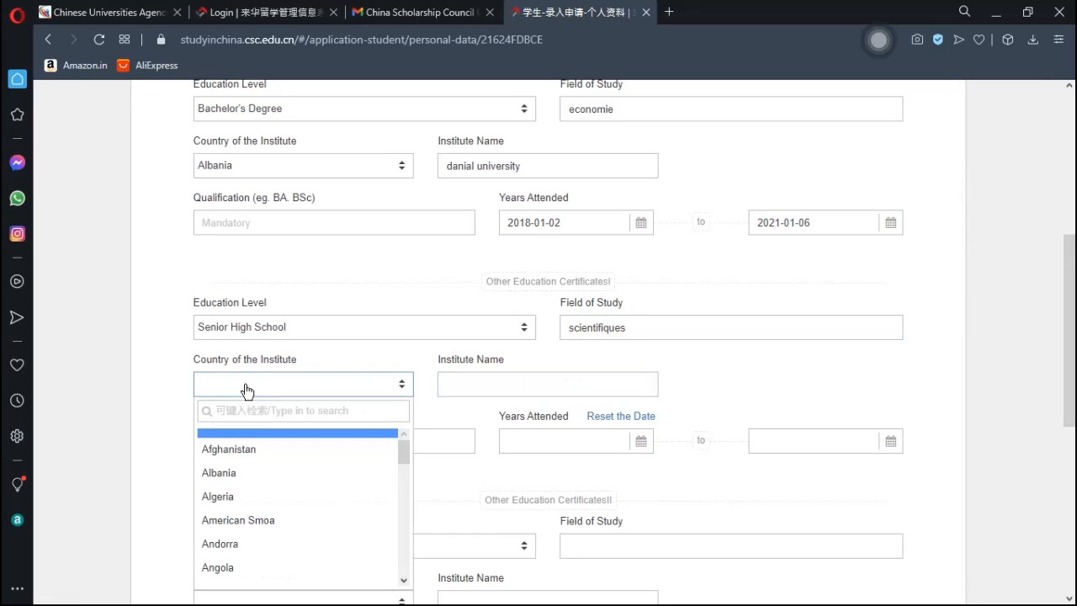
click(240, 472)
click(478, 392)
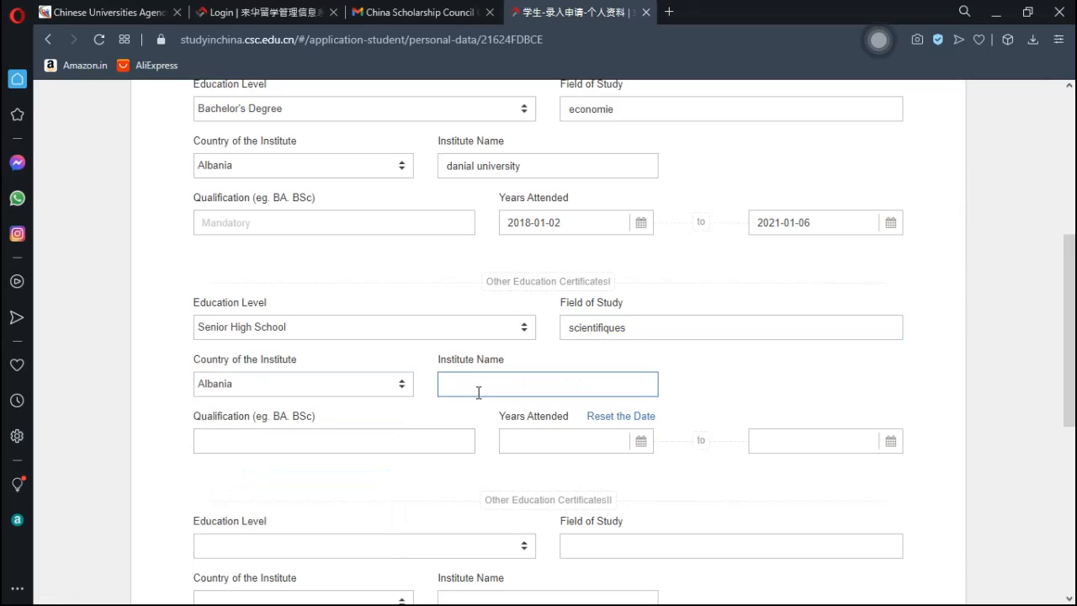
text(thomas sans high school)
- Set the high school's attendance start date to 2016-05-04
click(567, 441)
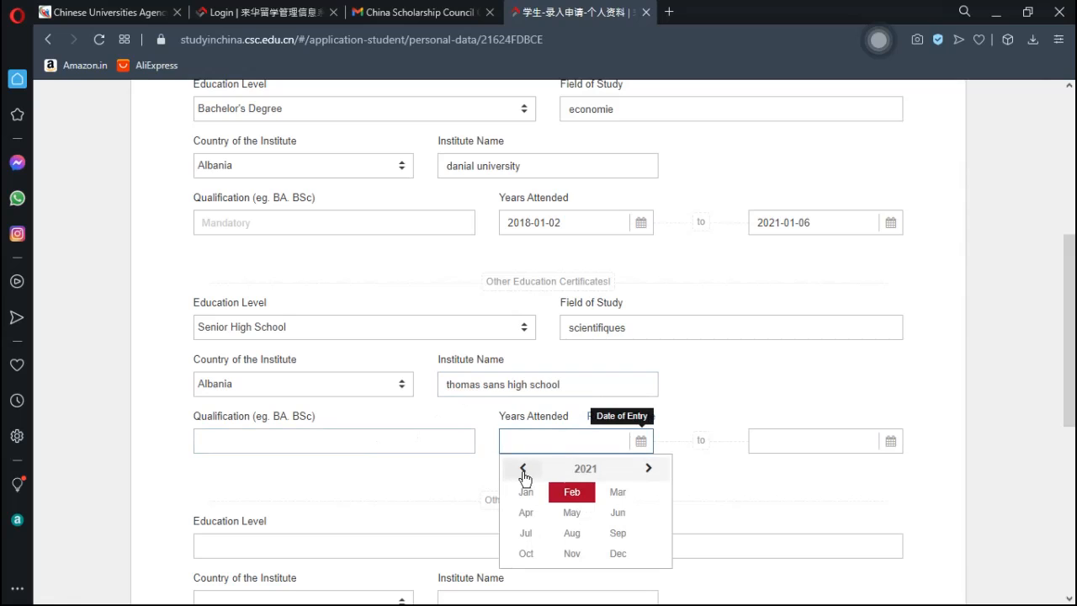
click(523, 472)
click(523, 473)
click(524, 473)
click(523, 473)
click(524, 473)
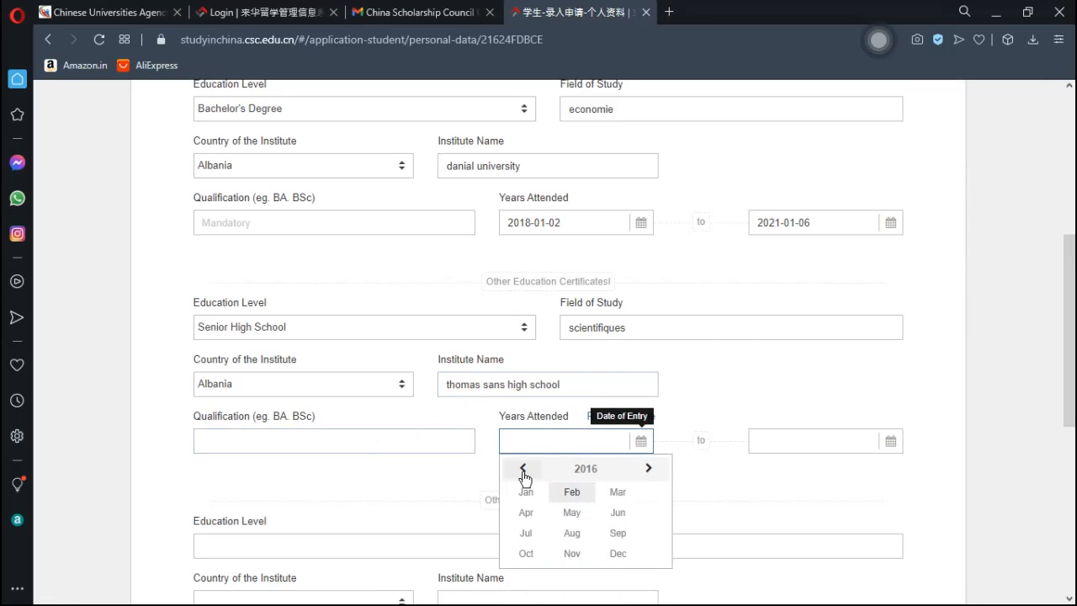
click(523, 473)
click(648, 469)
click(577, 514)
click(581, 538)
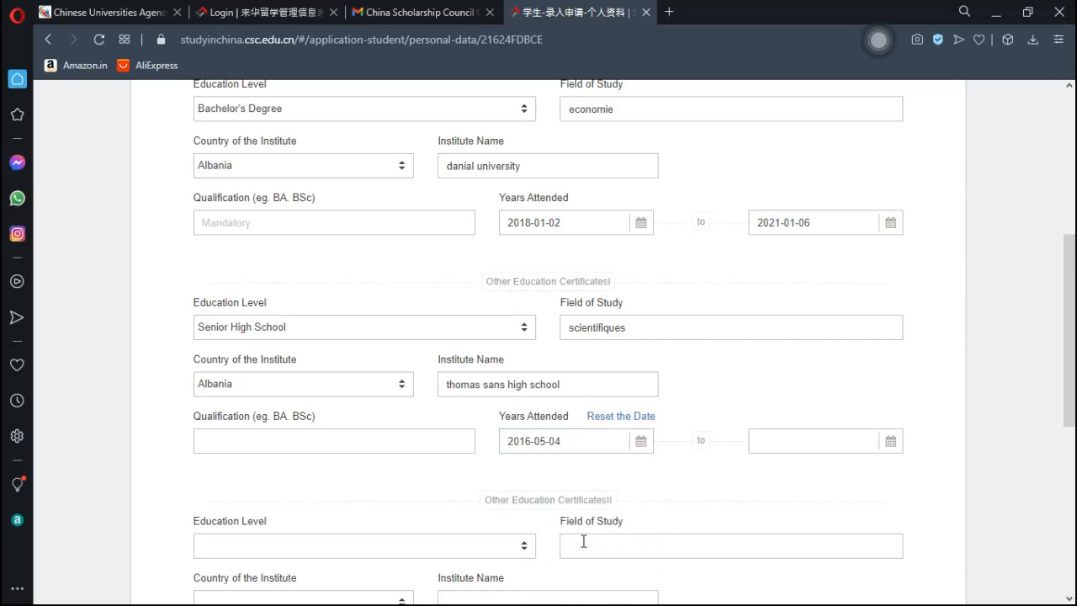
- Set the high school's attendance end date to 2017-05-03
click(833, 449)
click(833, 448)
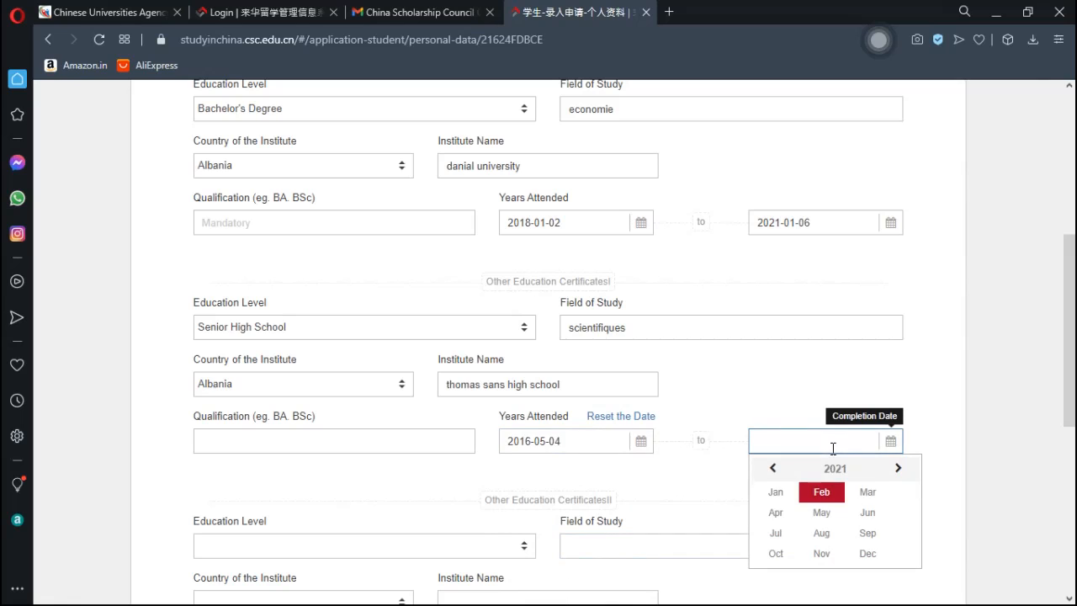
click(773, 469)
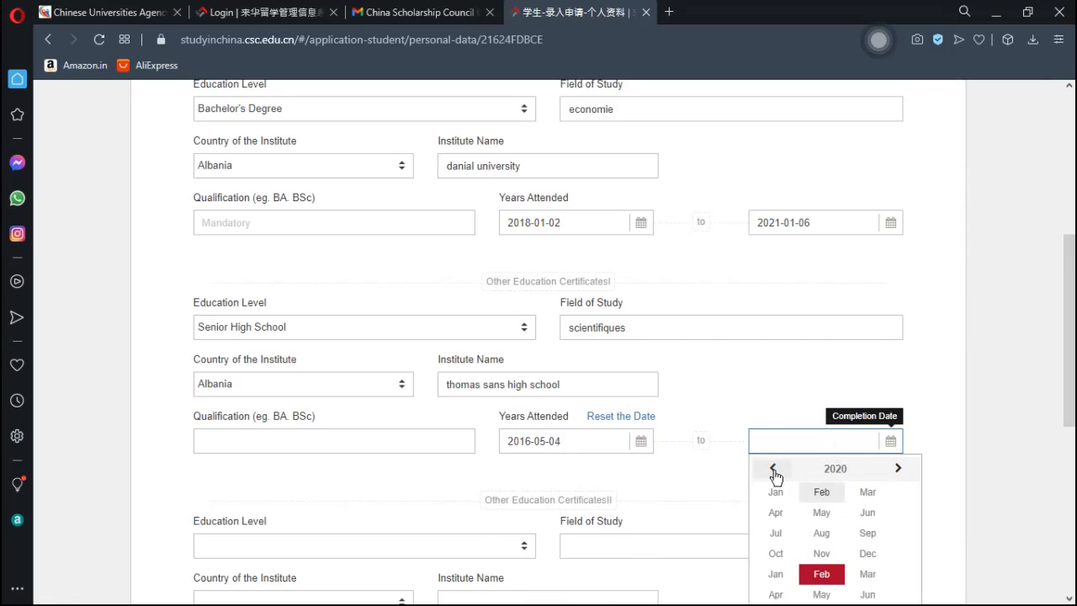
click(773, 469)
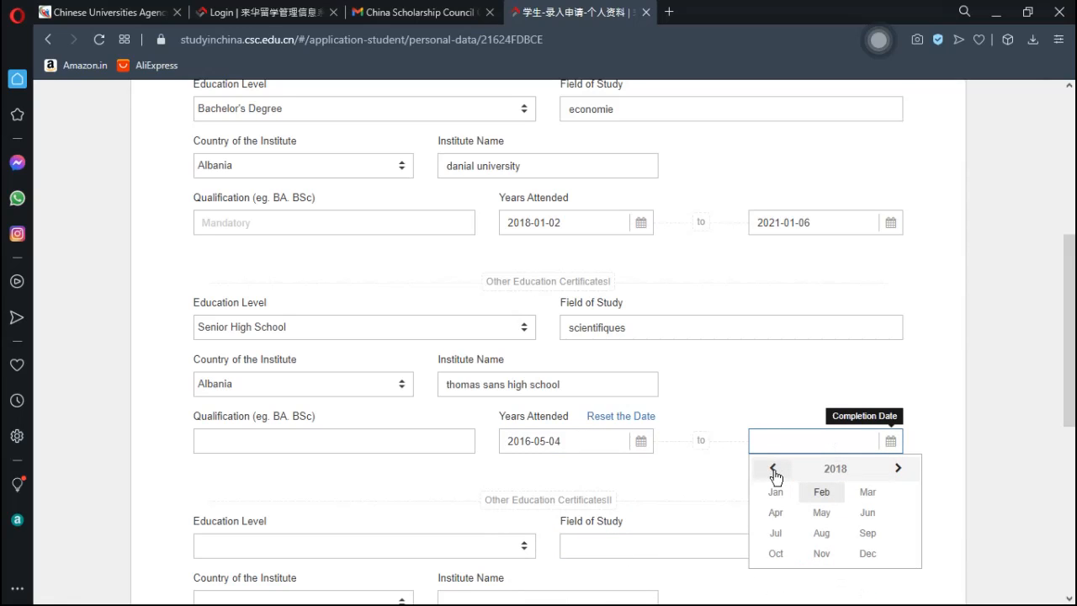
click(773, 469)
click(822, 515)
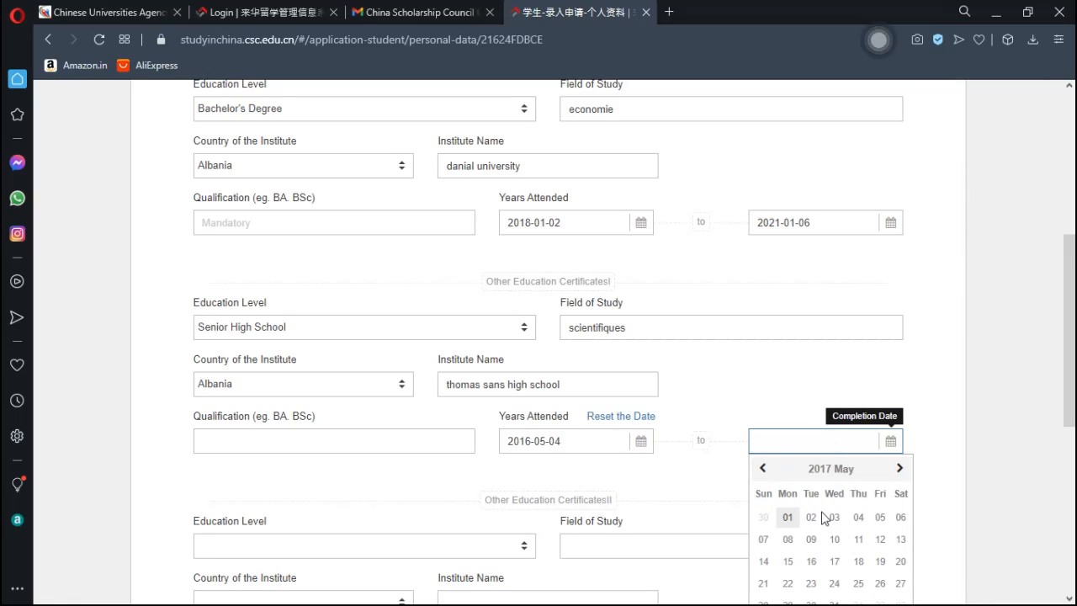
click(835, 517)
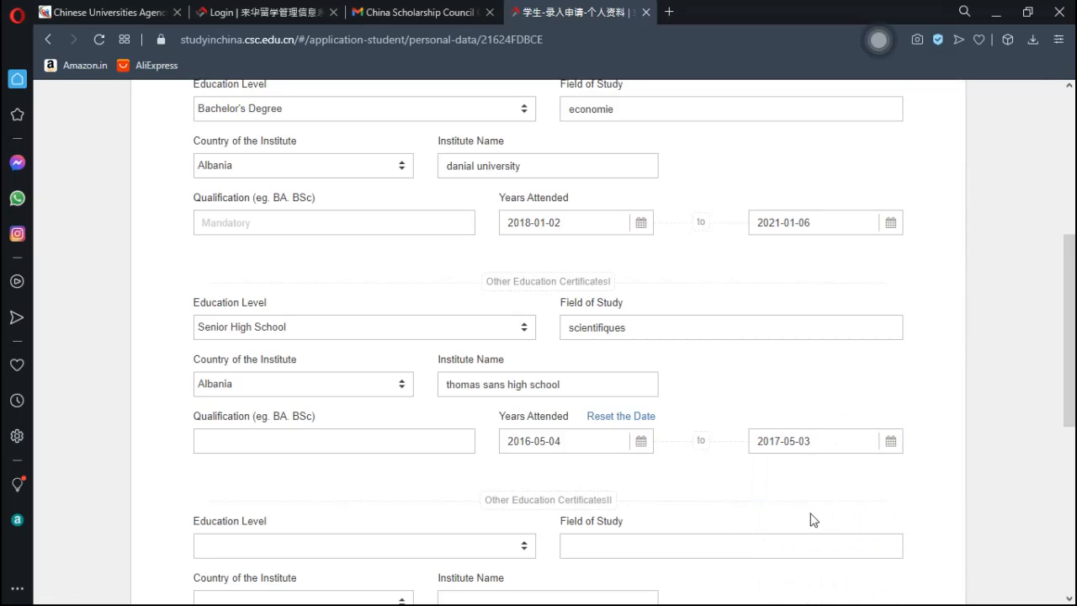
drag(1071, 307, 1072, 376)
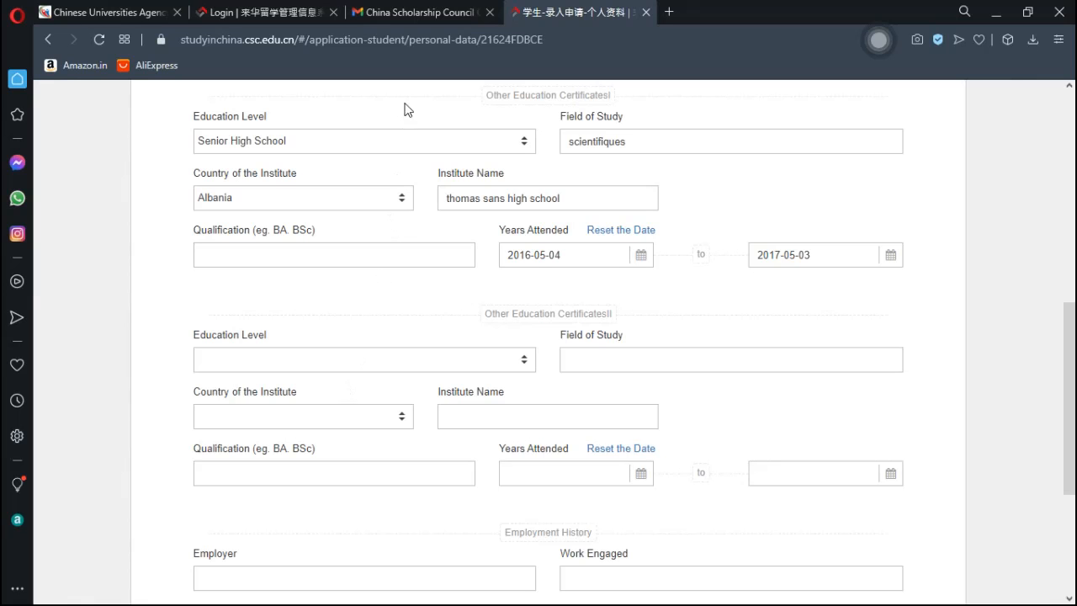
drag(1069, 333, 1073, 247)
scroll(690, 229, down, 1)
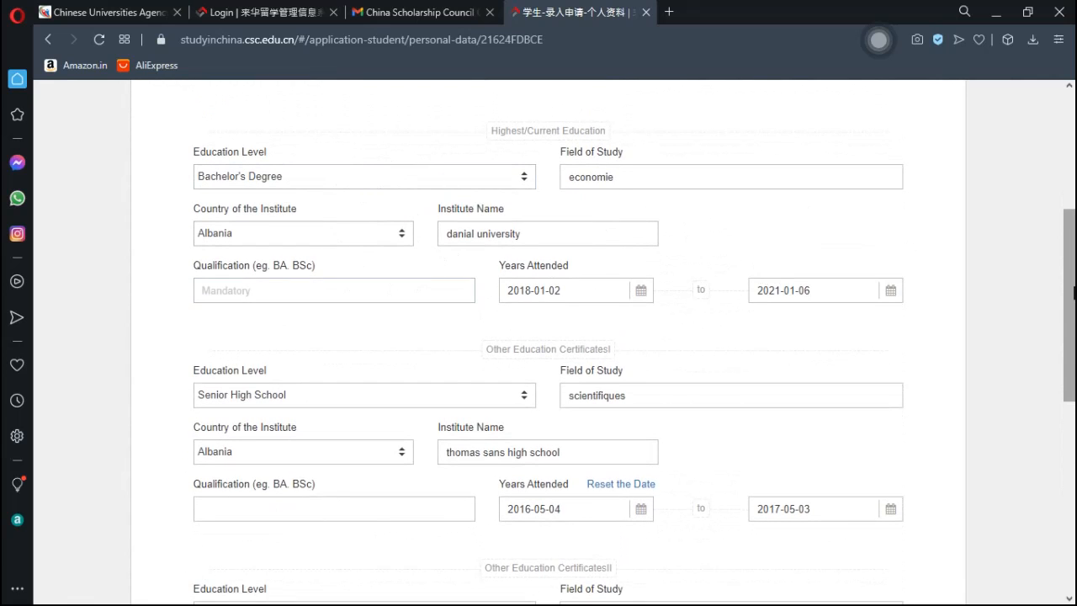
drag(1070, 288, 1074, 368)
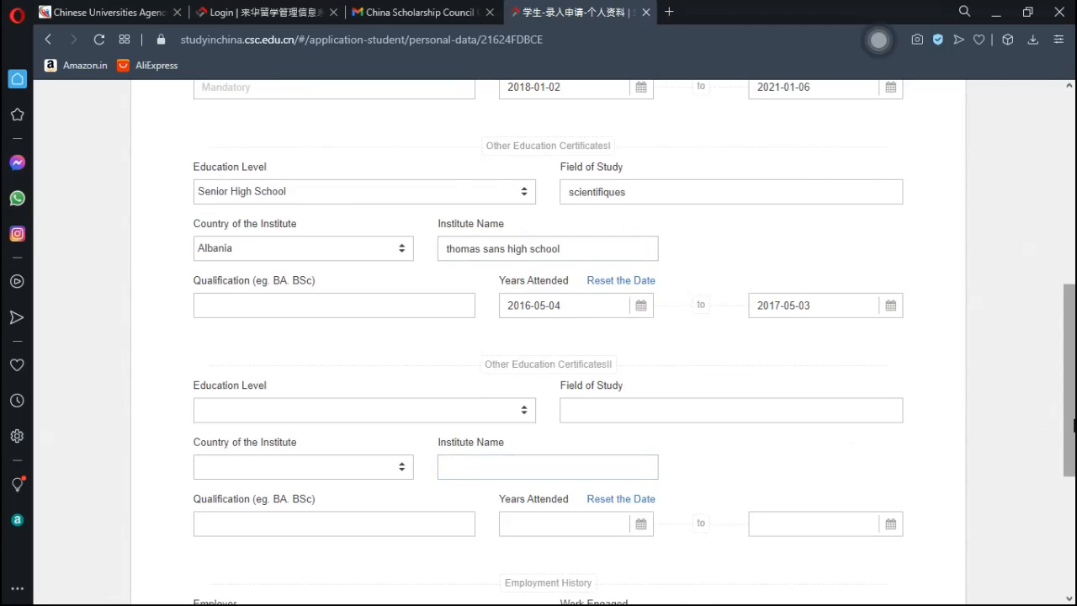
drag(1071, 380, 1074, 482)
click(371, 370)
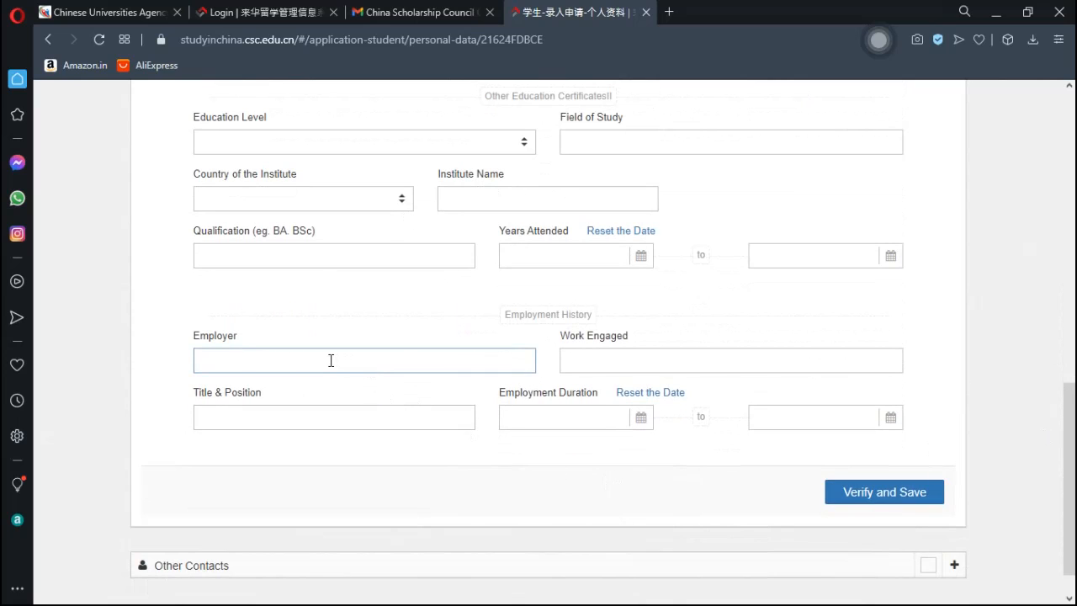
click(420, 380)
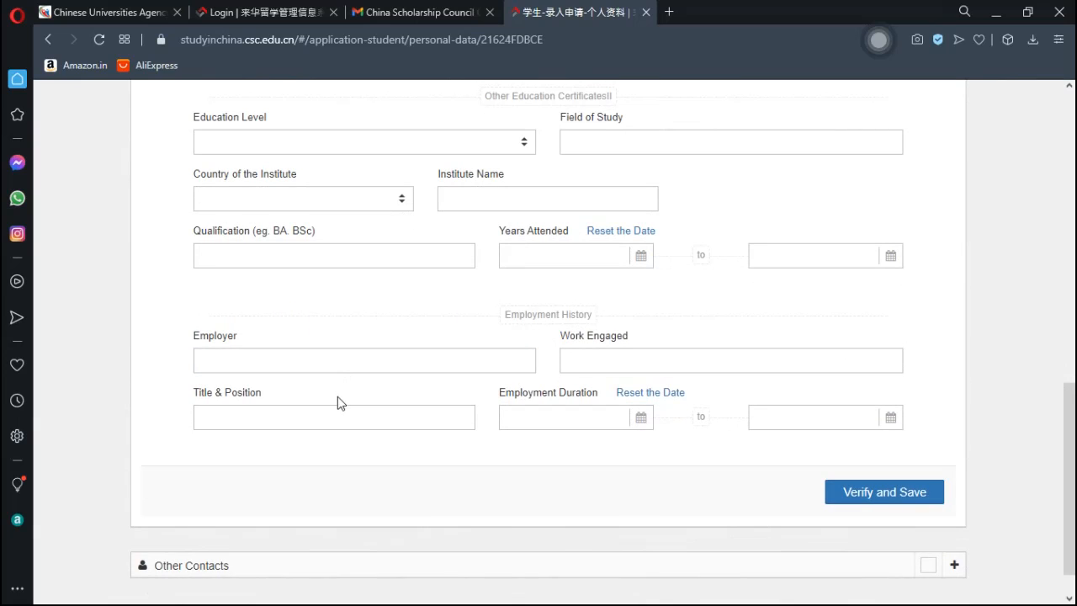
click(273, 366)
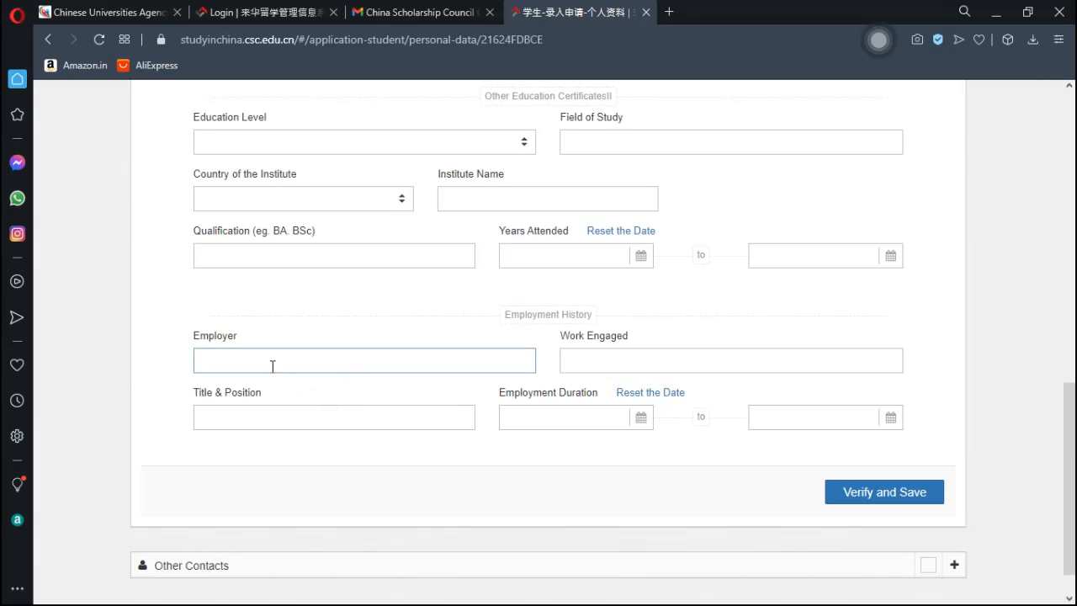
click(585, 384)
click(599, 360)
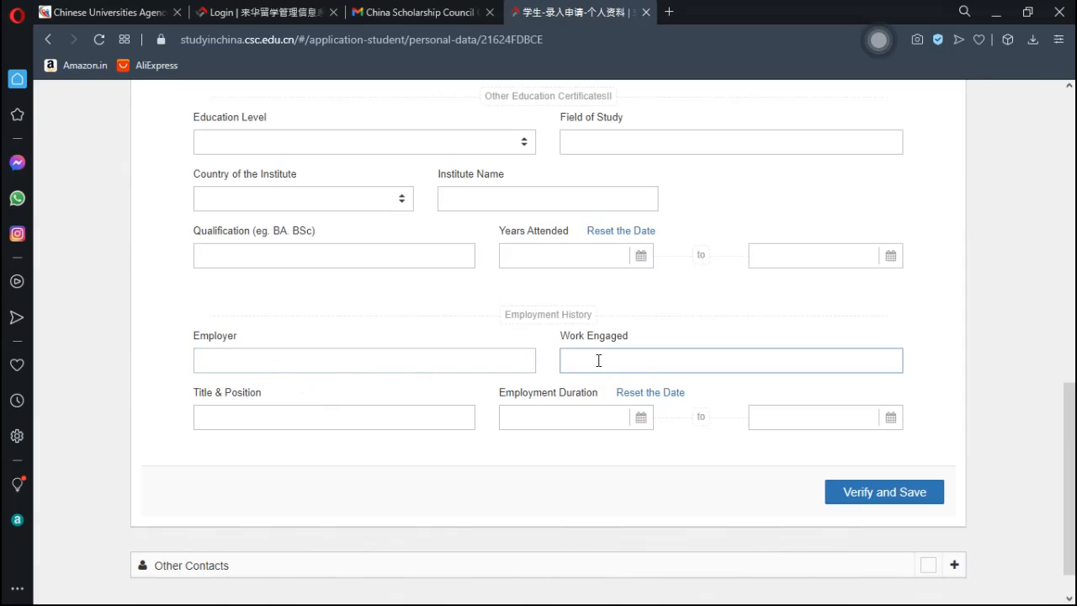
click(364, 398)
click(321, 409)
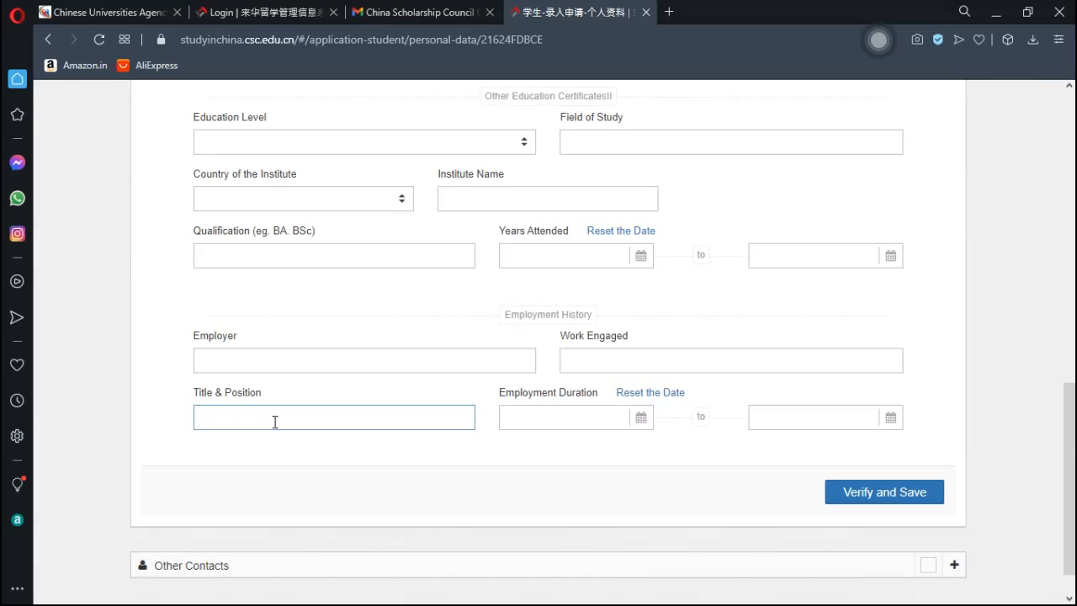
click(382, 462)
click(561, 420)
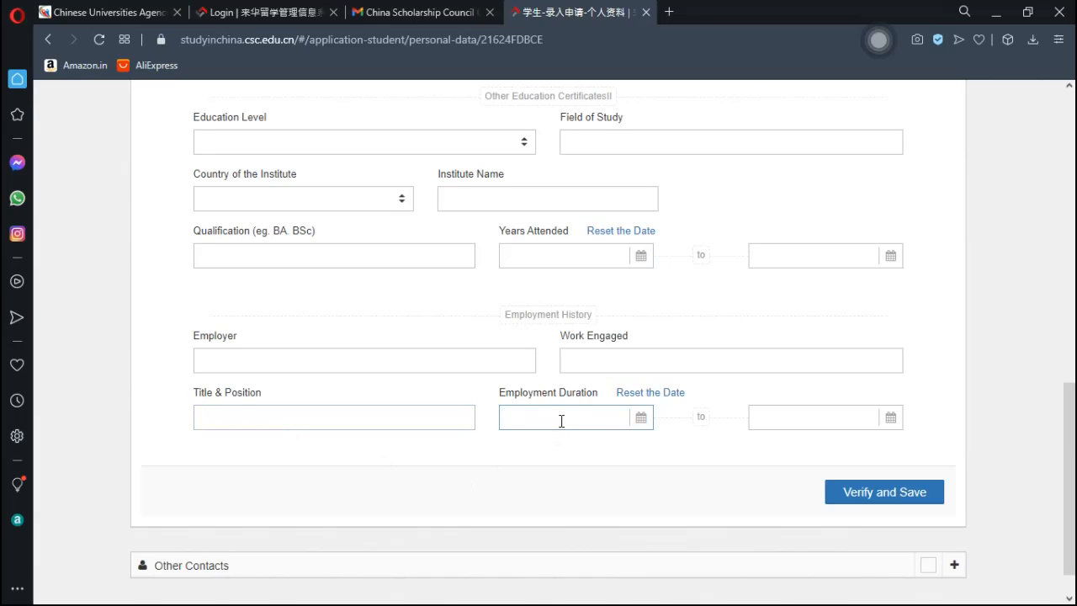
click(702, 421)
click(772, 418)
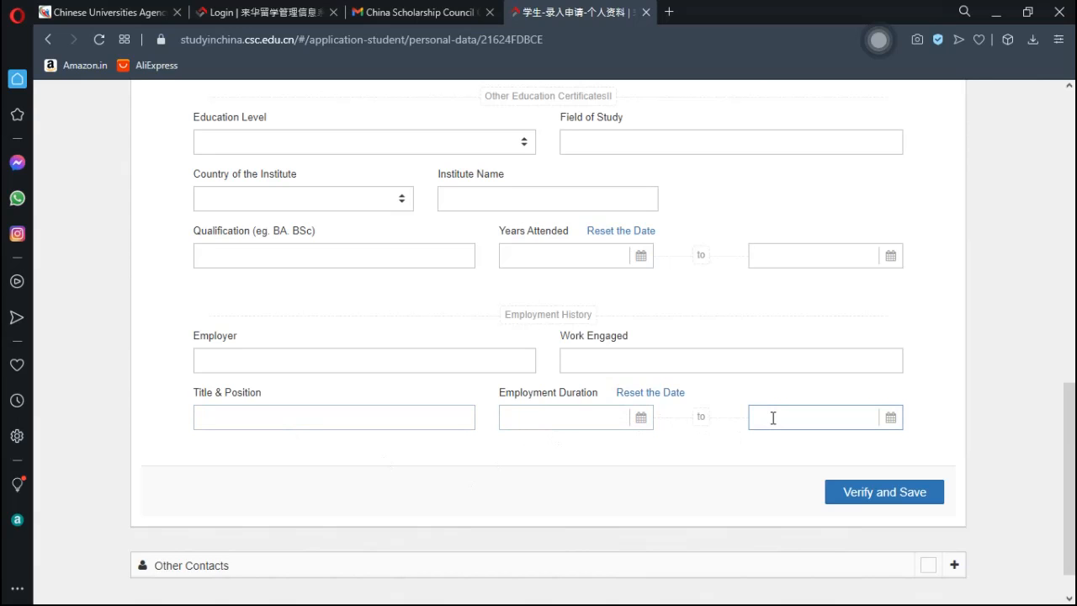
click(606, 419)
click(789, 427)
click(883, 498)
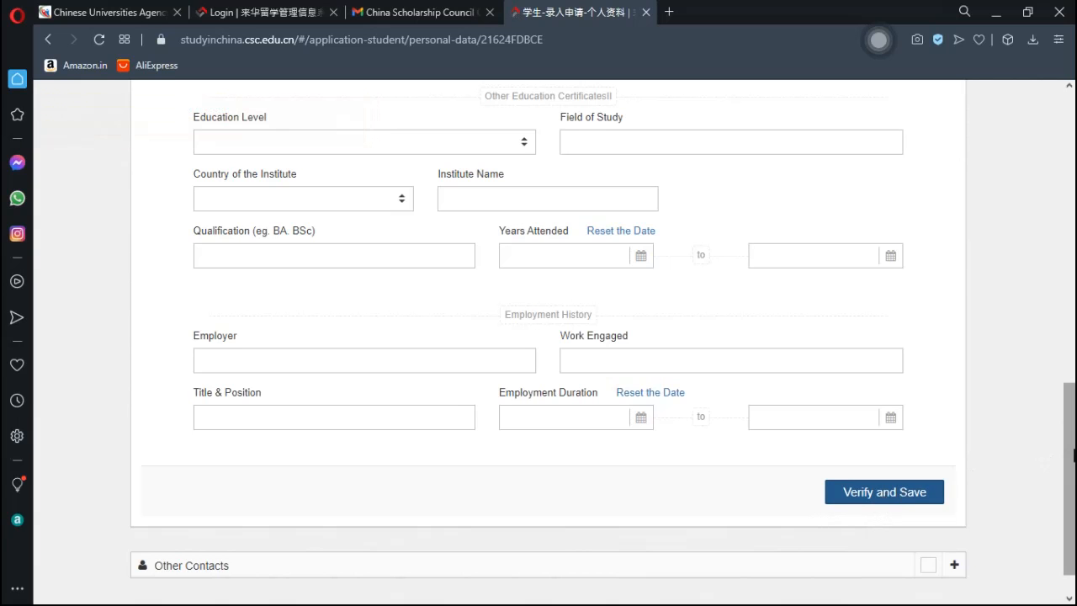
drag(1071, 441, 1074, 288)
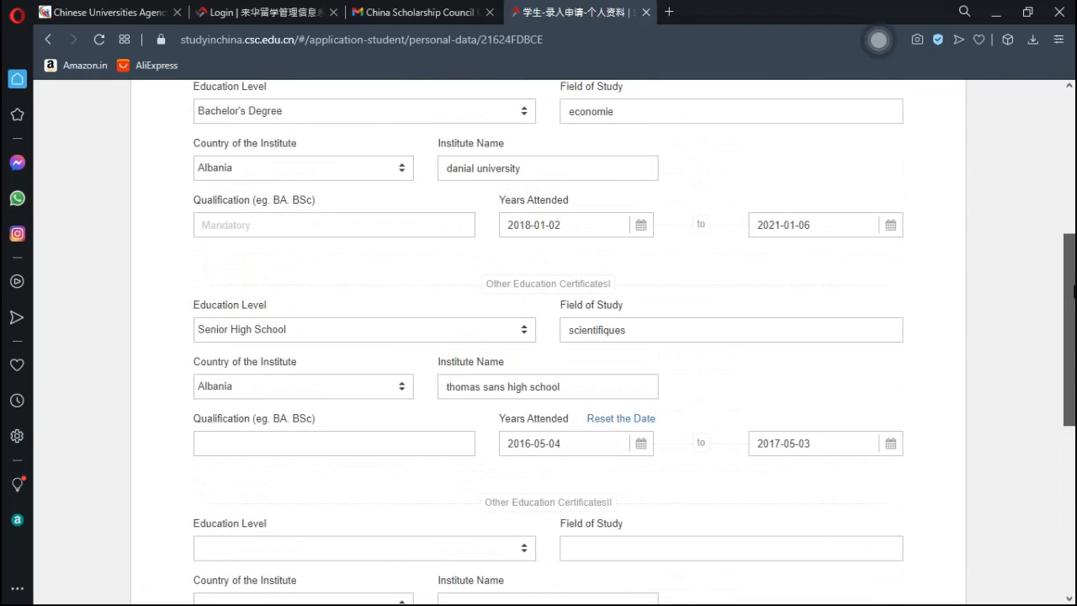
- Enter qualification Economie for the bachelor's entry and science for the senior high school entry
click(352, 232)
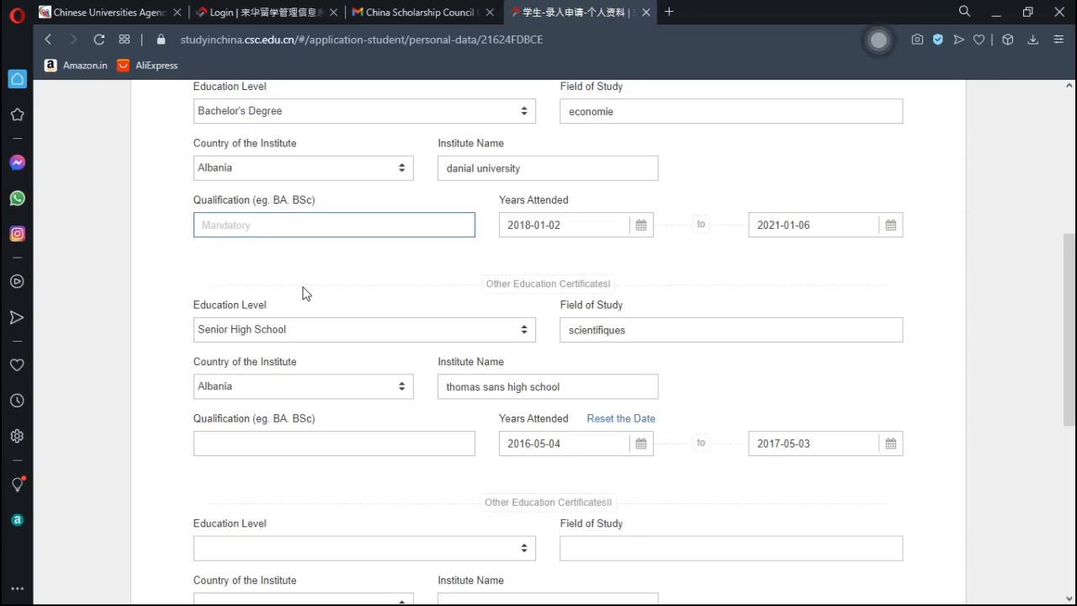
text(Economie)
click(271, 451)
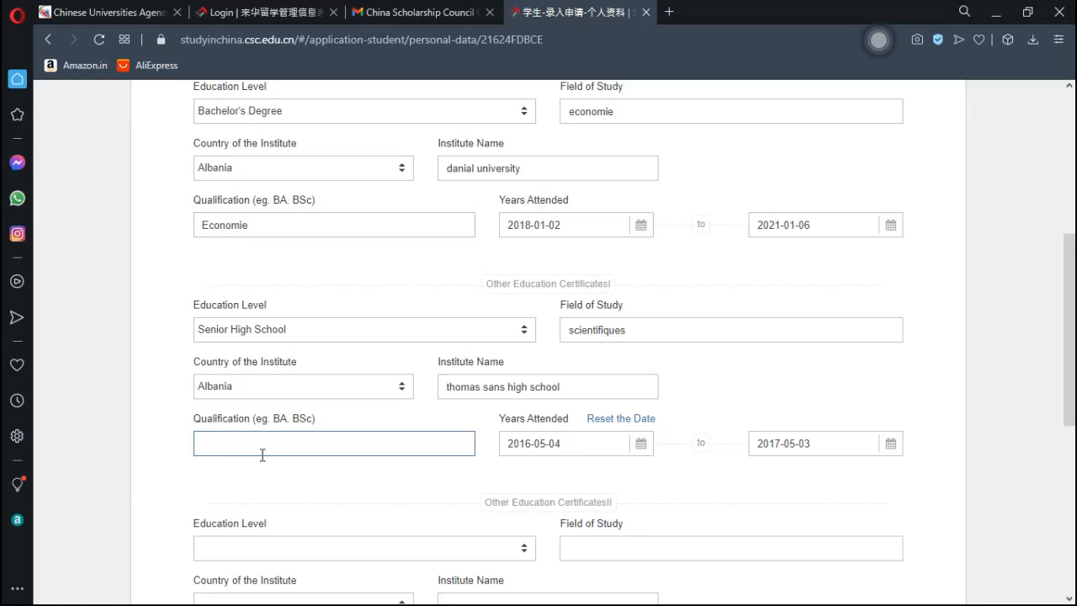
text(science)
drag(1071, 334, 1070, 480)
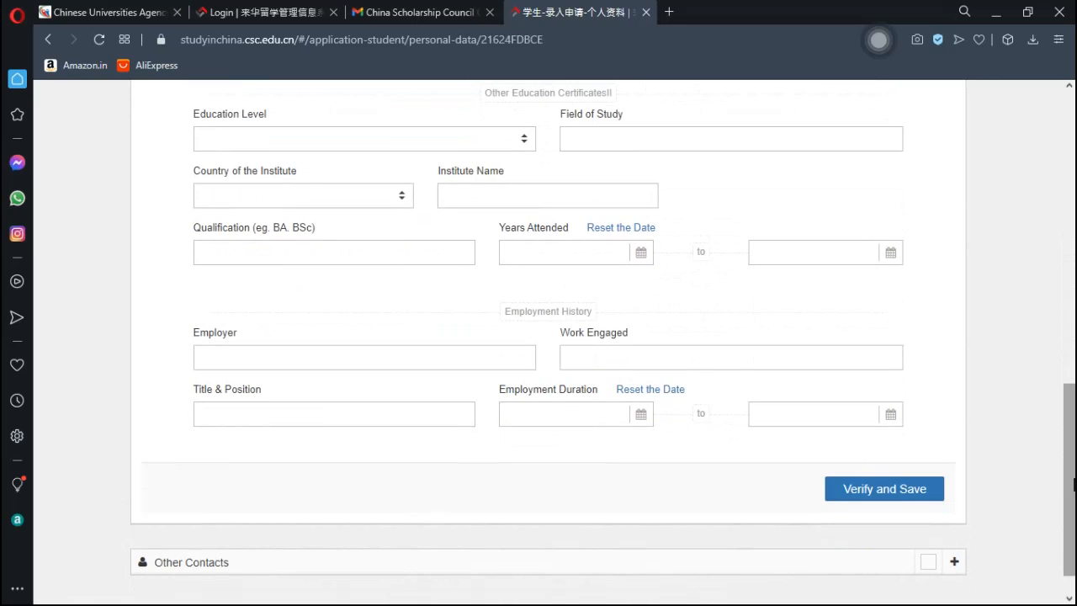
- Verify and save the bachelor and senior high school entries, then select Other Contacts' Name of Contact Person field
click(900, 491)
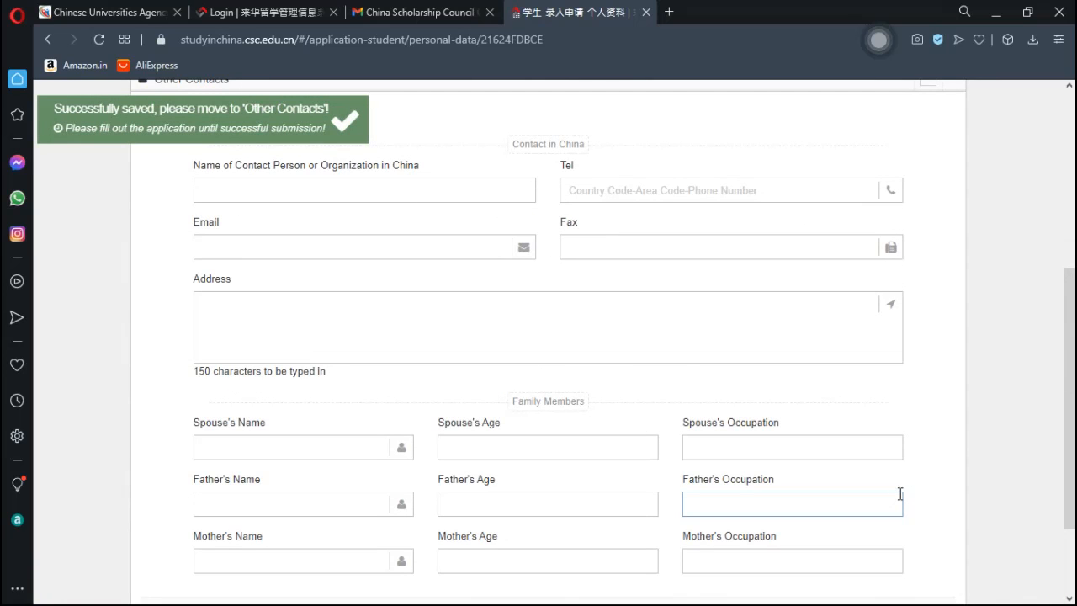
drag(1069, 385, 1067, 340)
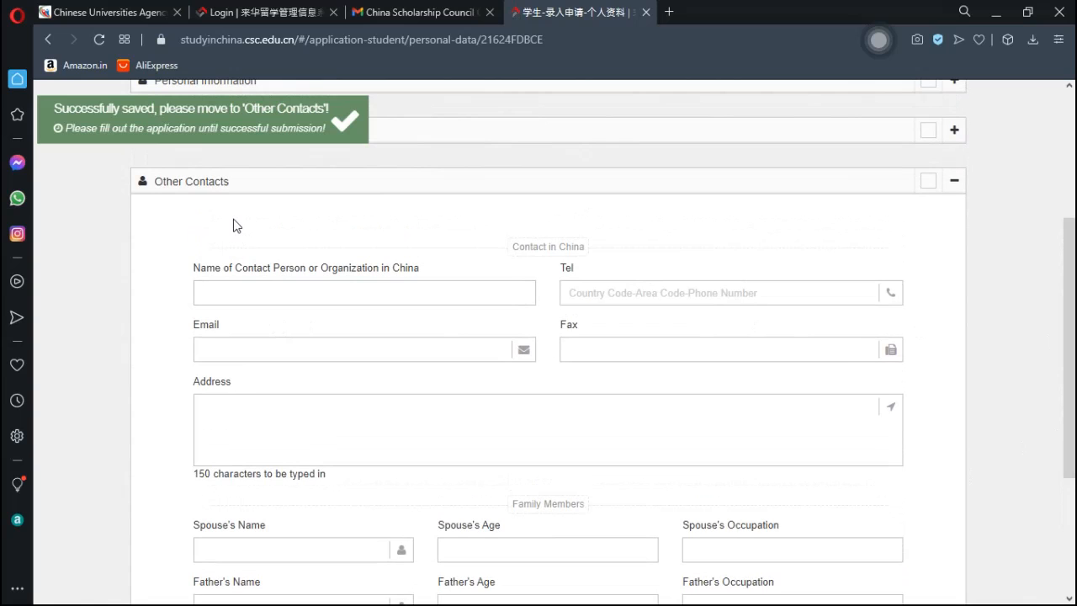
click(249, 289)
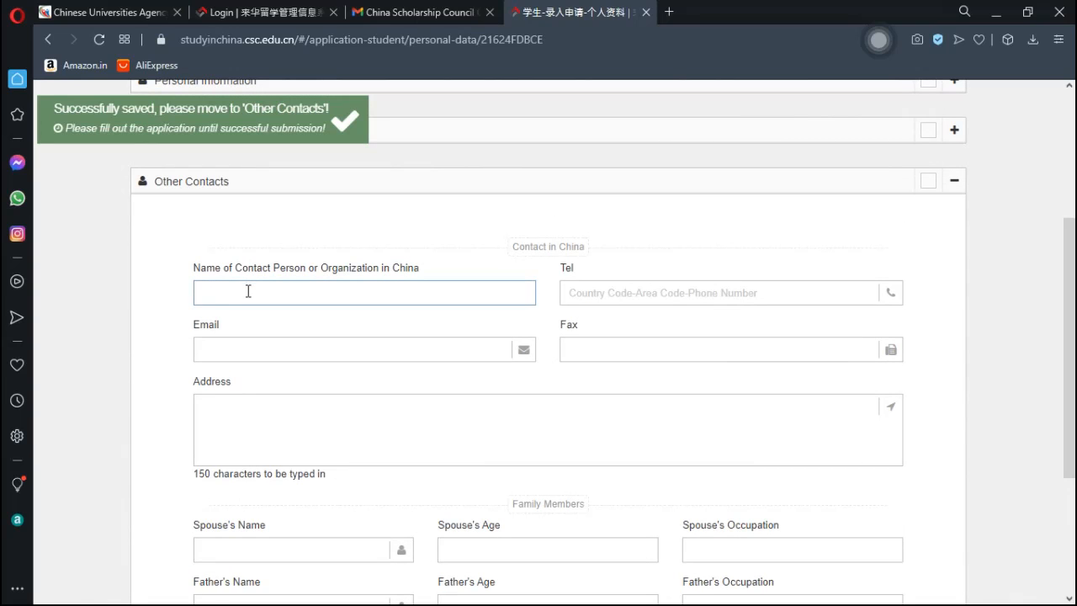
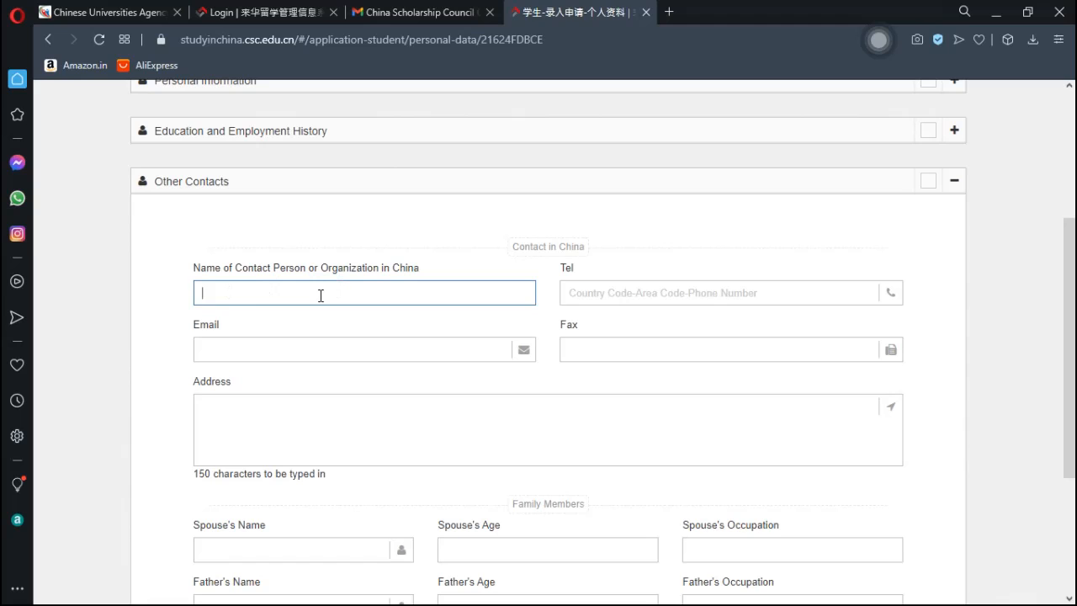
- Enter the China contact person's name, phone number, e-mail address and postal address
text(chardel)
click(609, 296)
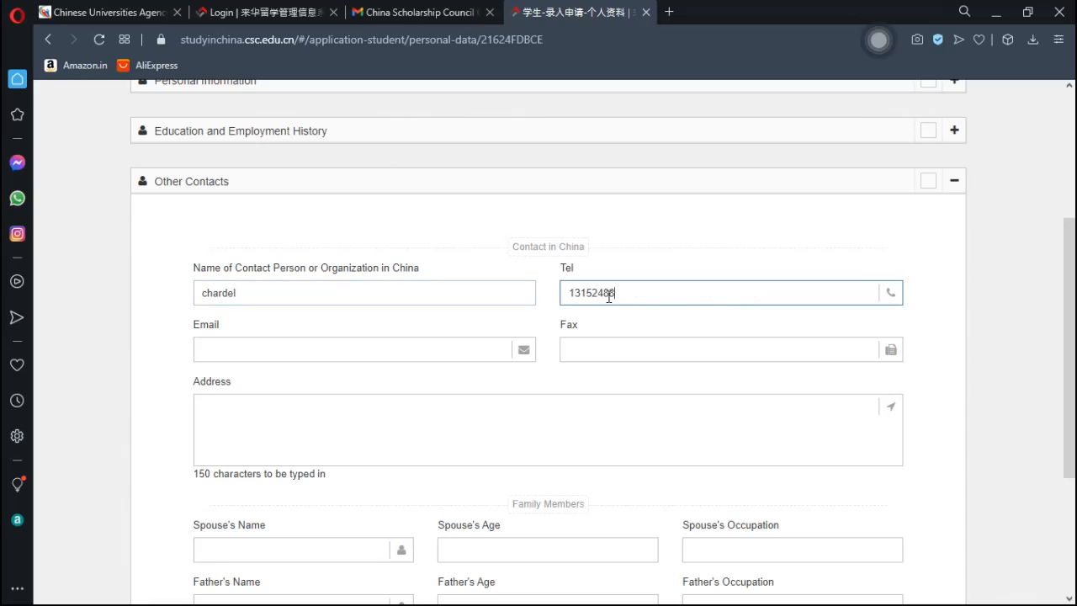
click(358, 354)
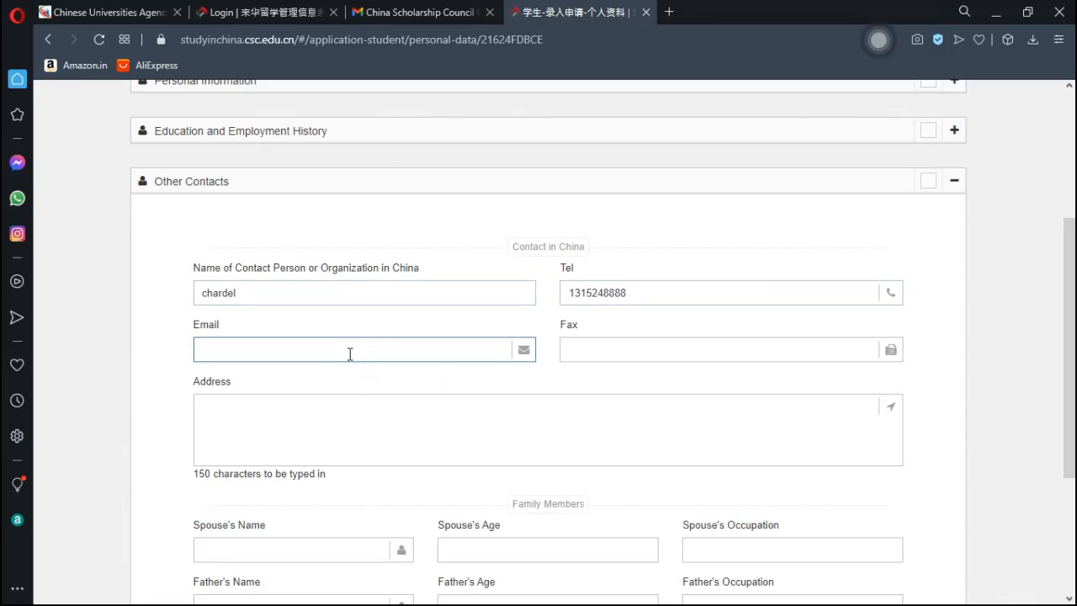
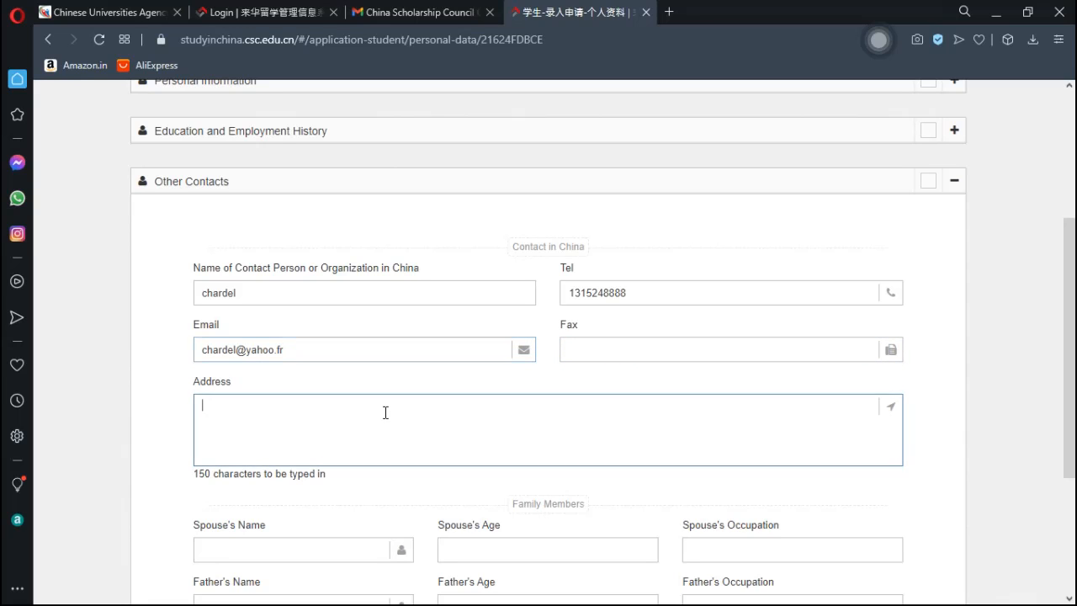
text(hen)
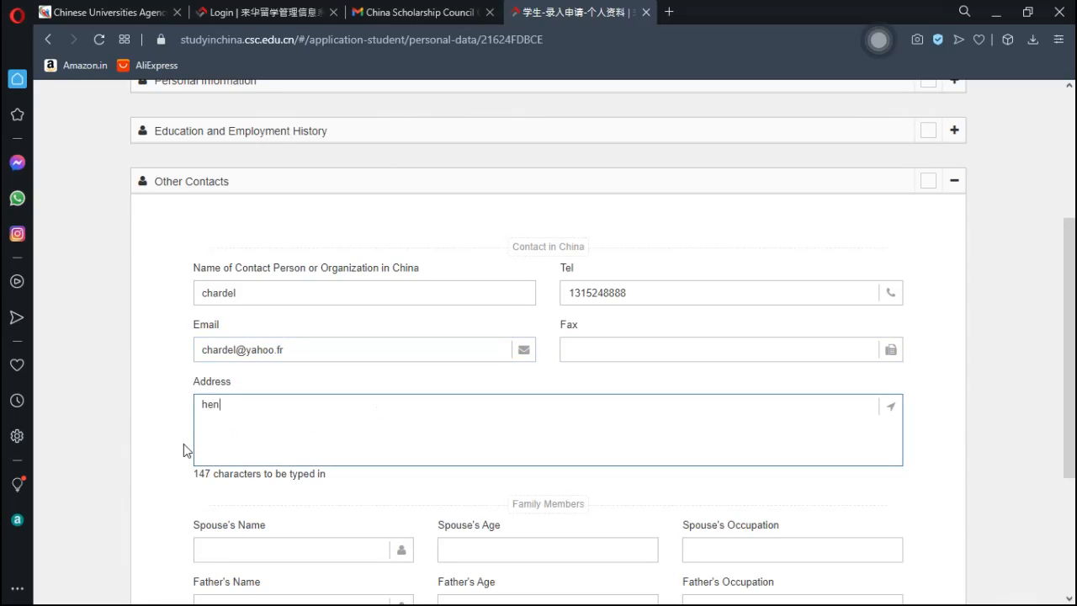
text(gda ruicheng)
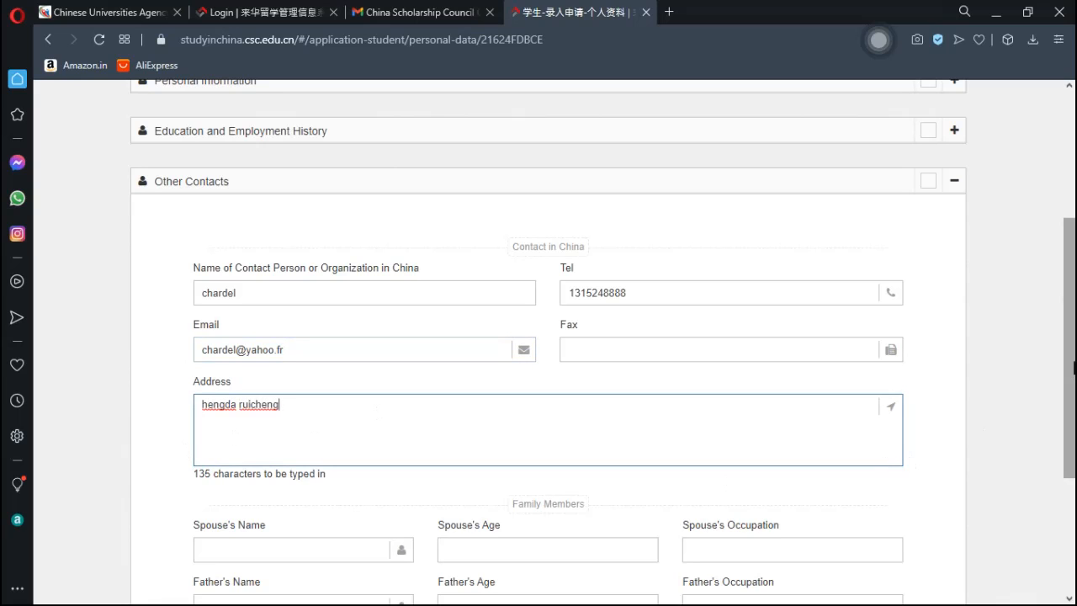
drag(1071, 365, 1073, 429)
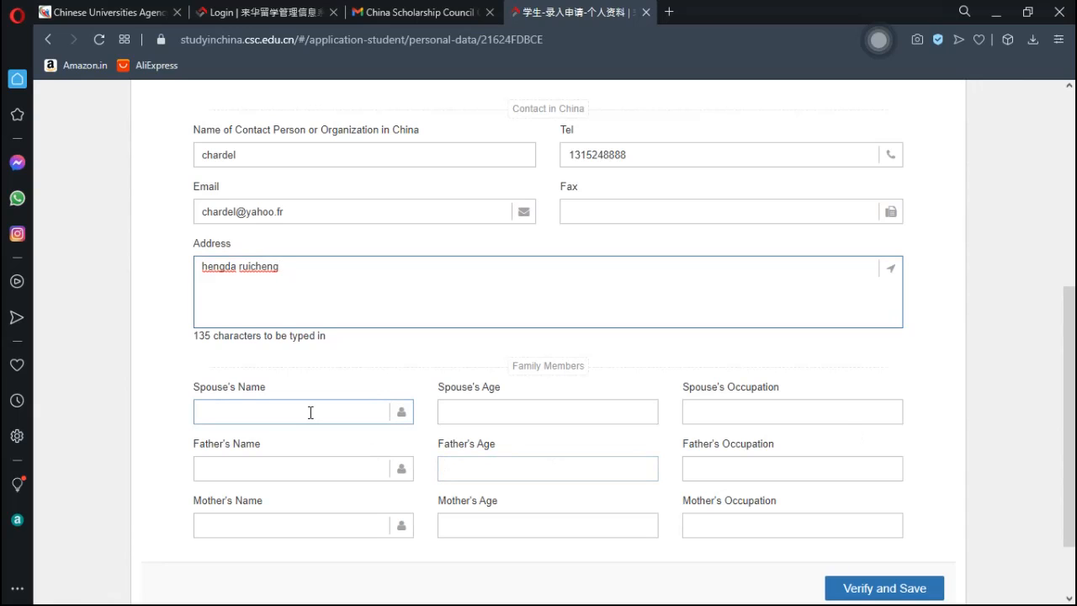
- Enter the spouse's name and an age of 30
click(246, 410)
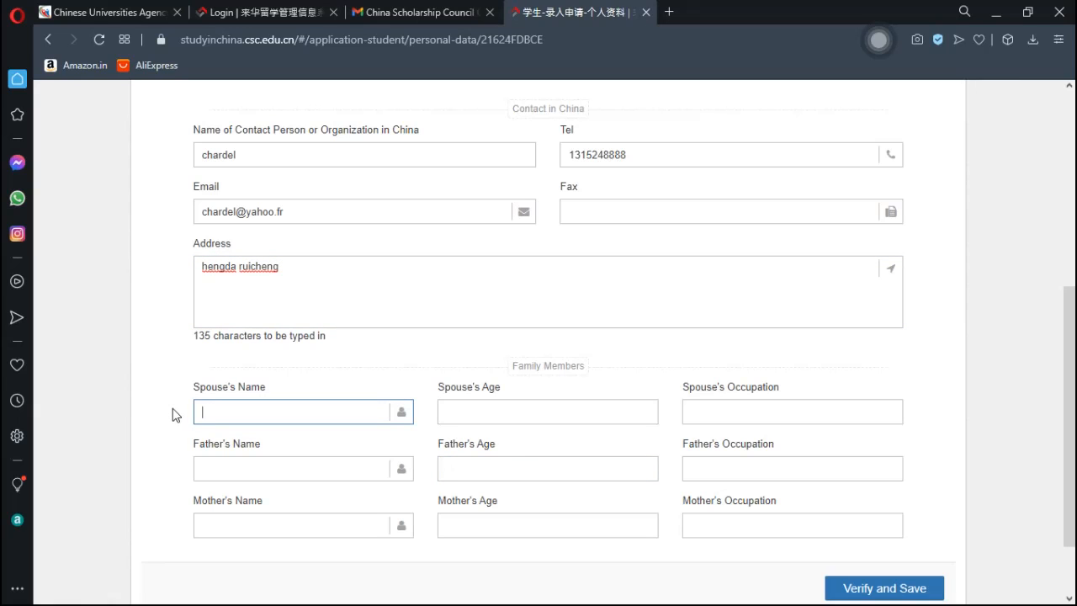
text(harmandine)
click(471, 416)
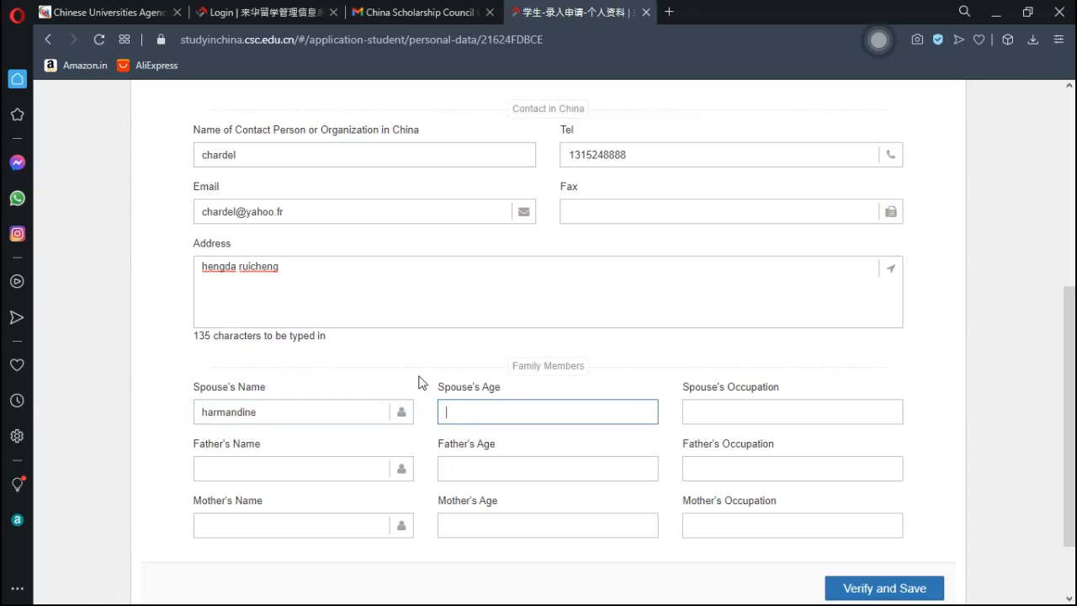
text(30)
- Correct the spouse's occupation from student to doctor
click(749, 415)
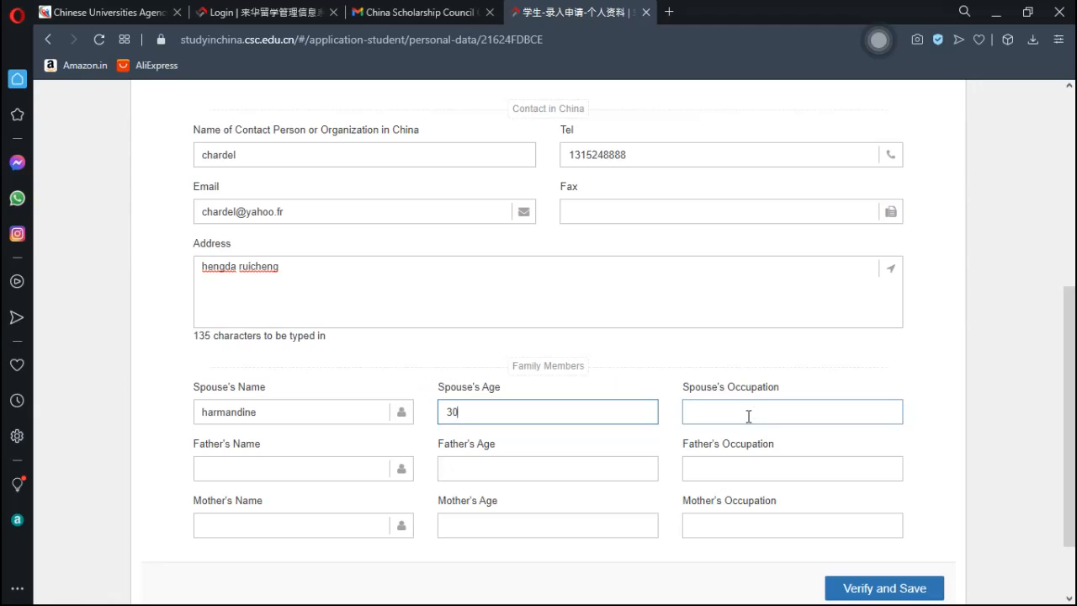
click(748, 415)
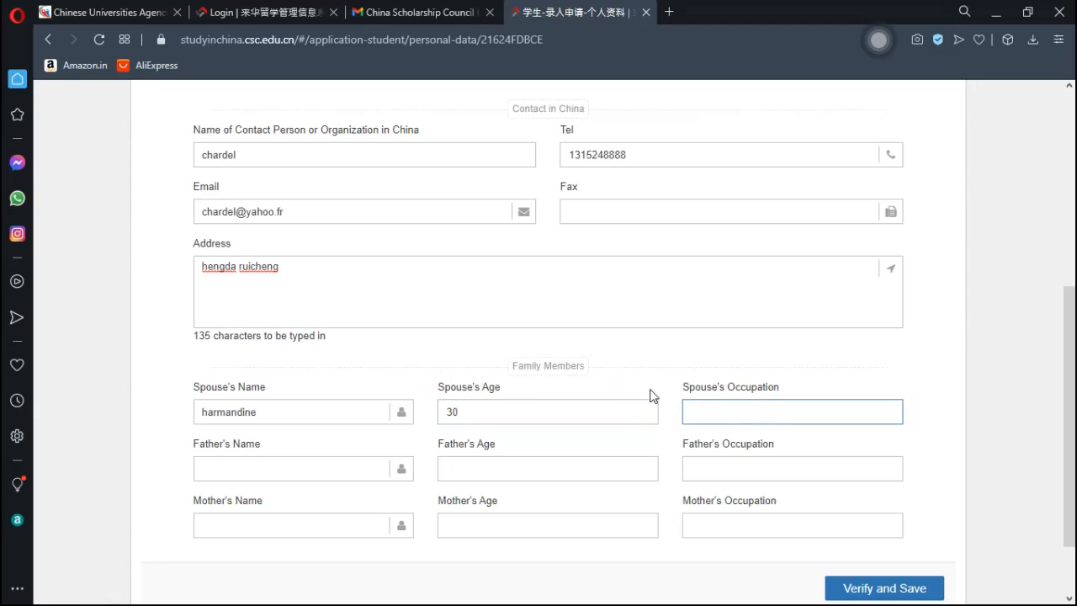
text(student)
key(BackSpace)
key(BackSpace)
key(BackSpace)
key(BackSpace)
key(BackSpace)
key(BackSpace)
key(BackSpace)
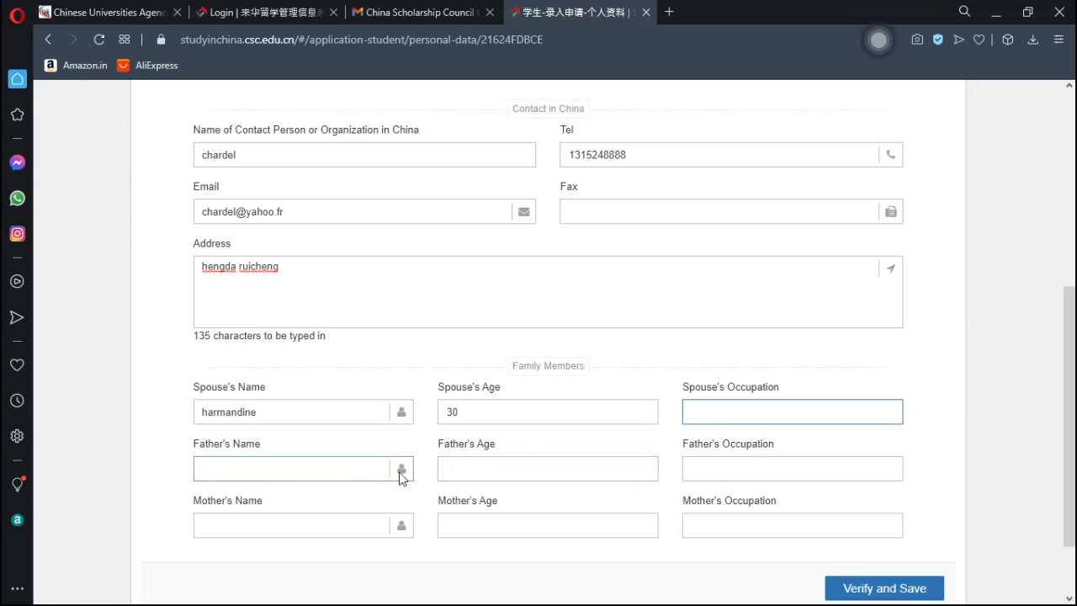
click(337, 471)
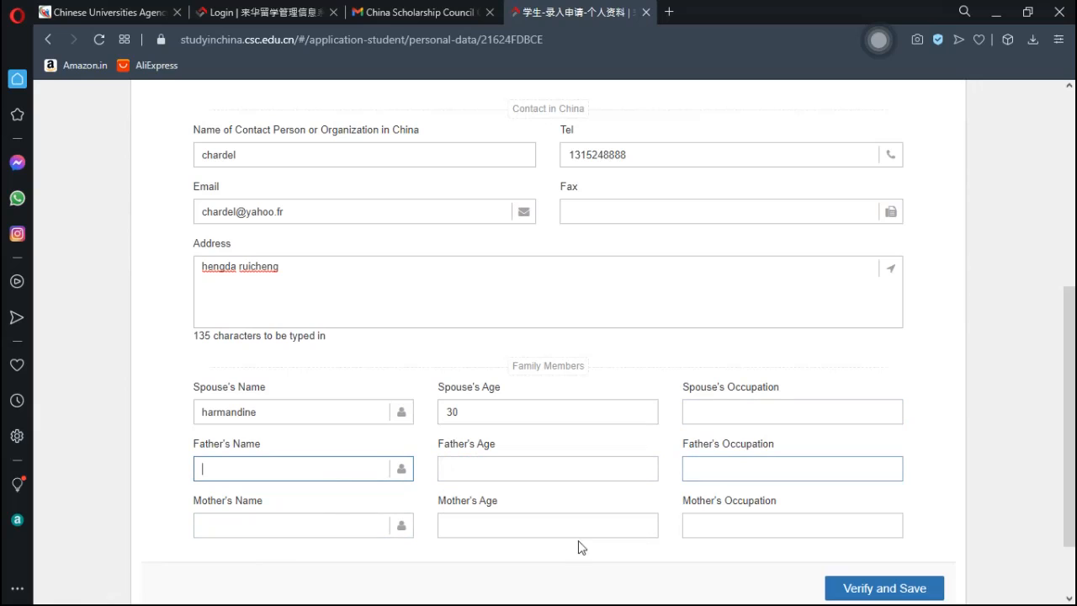
click(731, 412)
text(doctor)
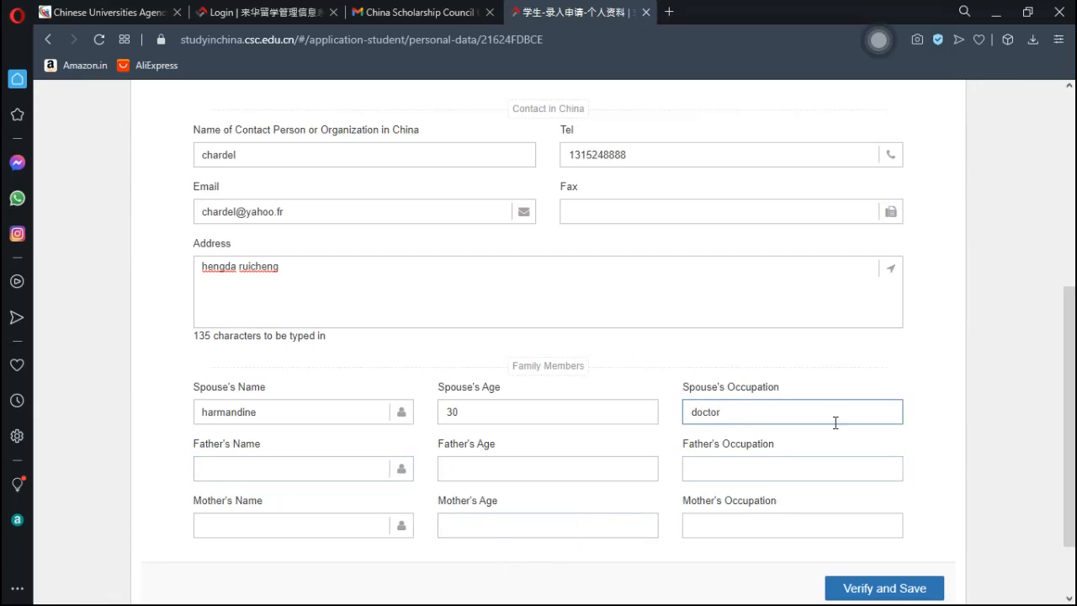
- Verify and save the personal details, then finish back to the application overview
click(898, 588)
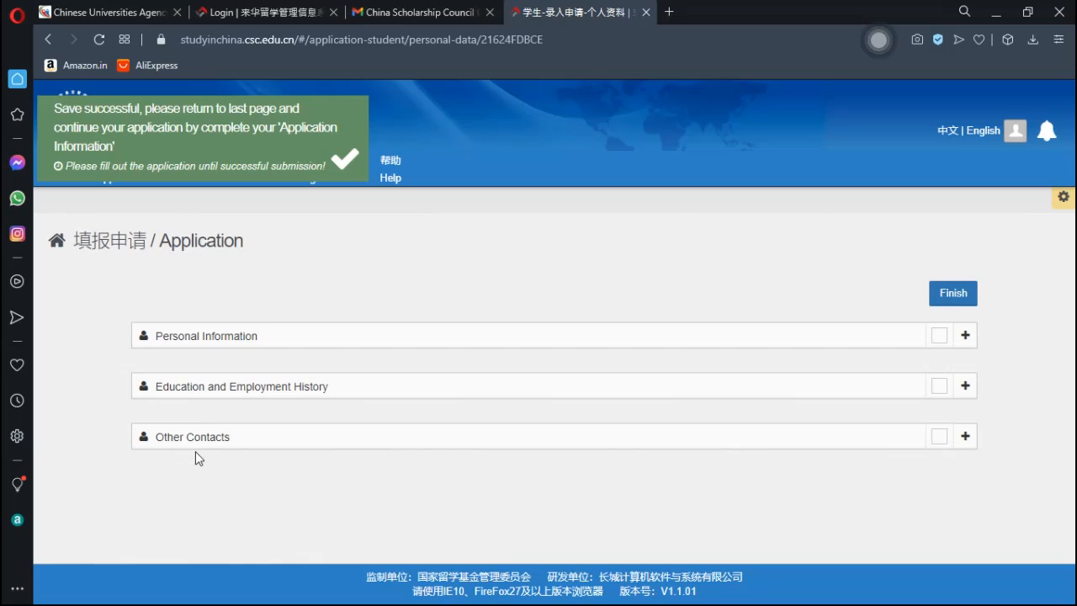
click(950, 294)
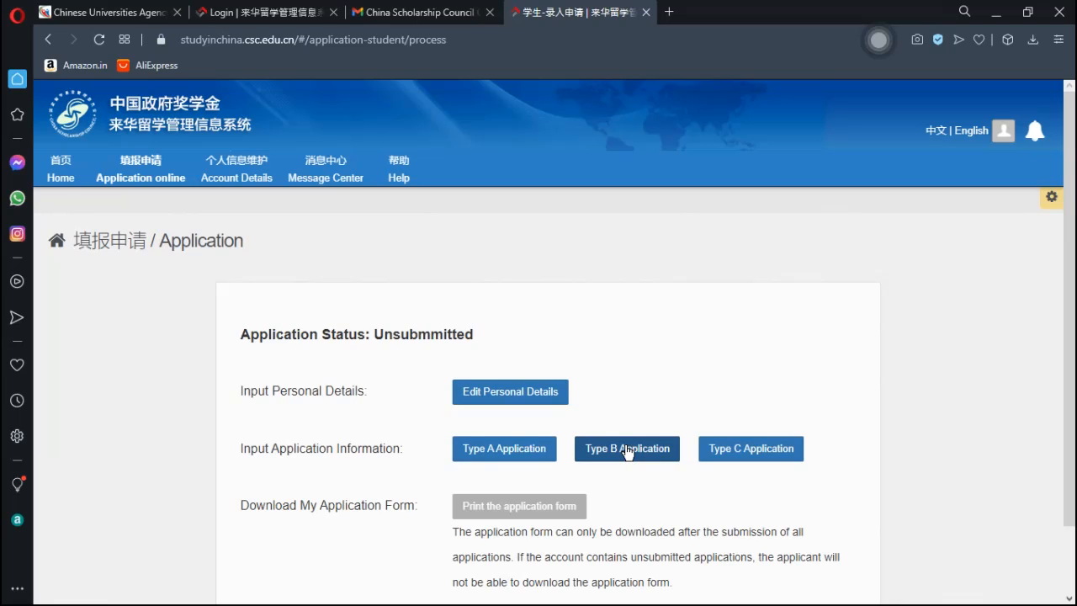
- Go to the Type B application list and add a new application
click(627, 451)
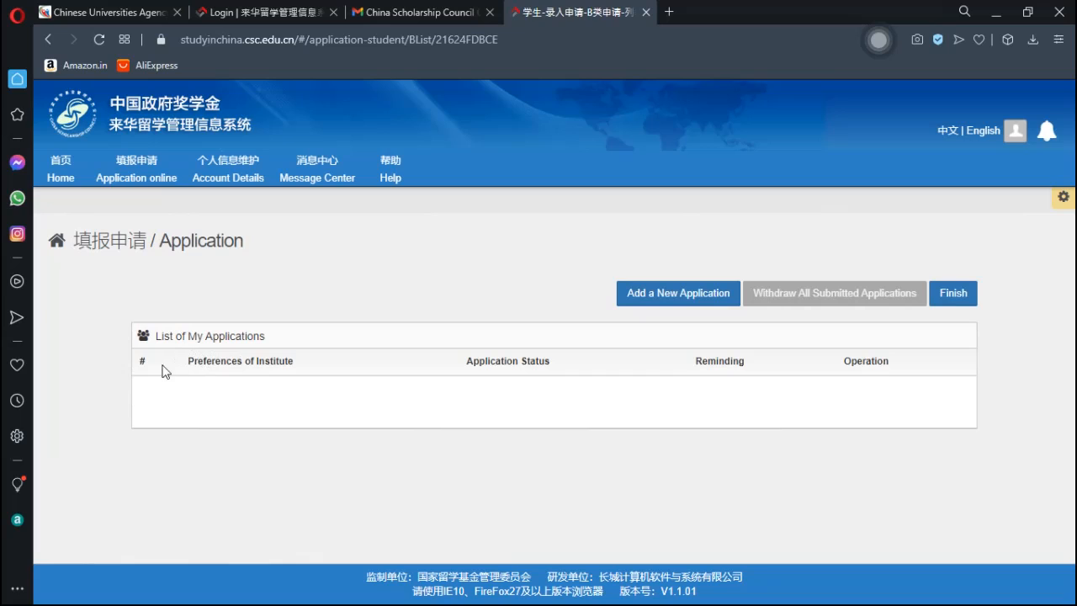
drag(222, 392, 271, 361)
click(272, 361)
drag(515, 365, 446, 376)
click(473, 389)
click(698, 295)
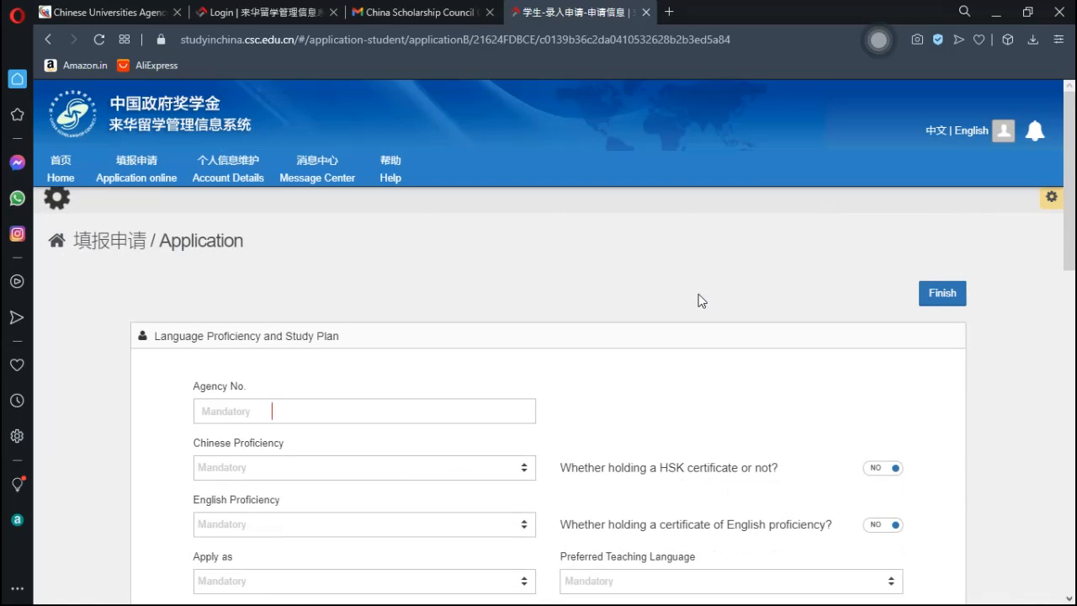
- Look up Shandong University's agency number and enter 10422 in Agency No
drag(1070, 179, 1074, 286)
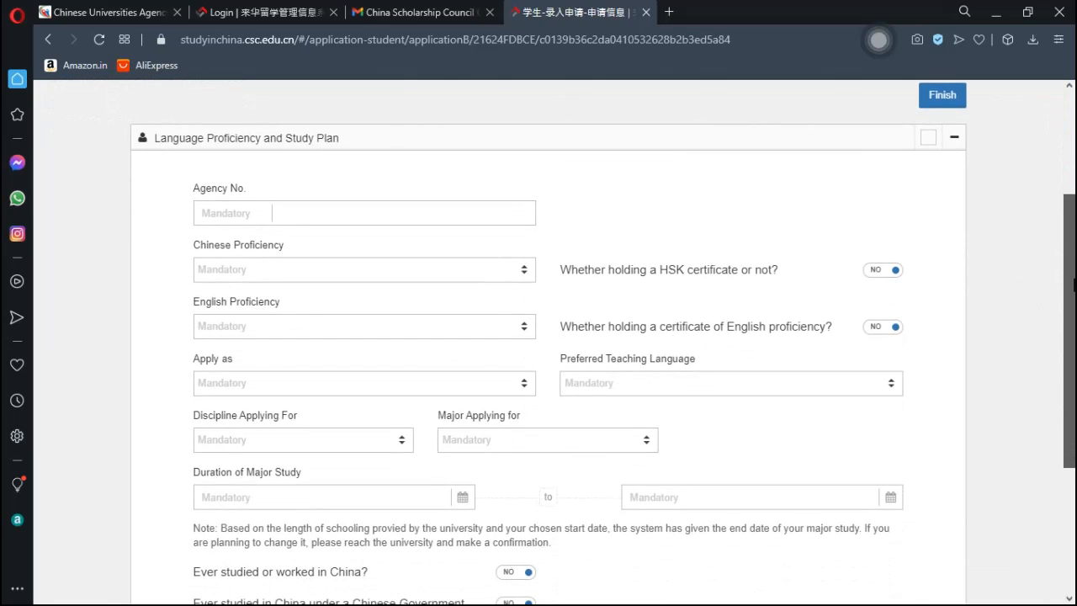
click(320, 224)
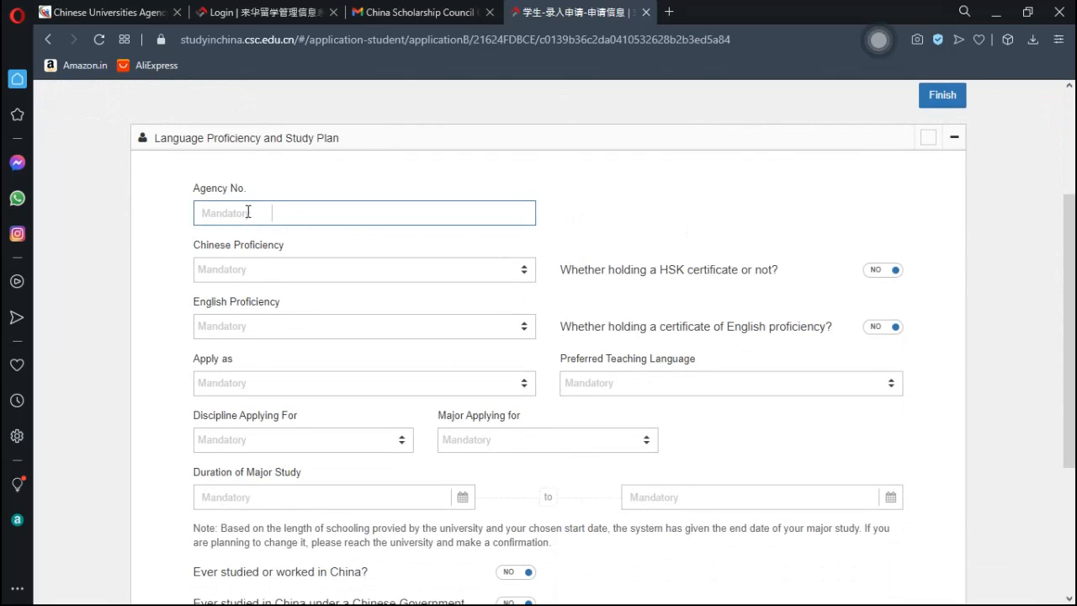
click(101, 17)
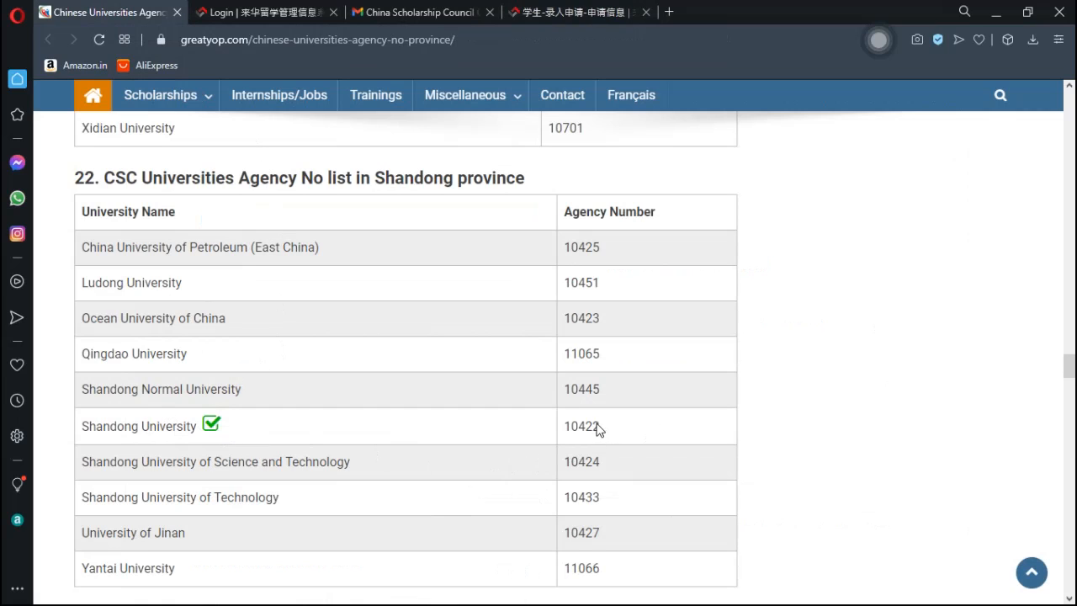
click(530, 12)
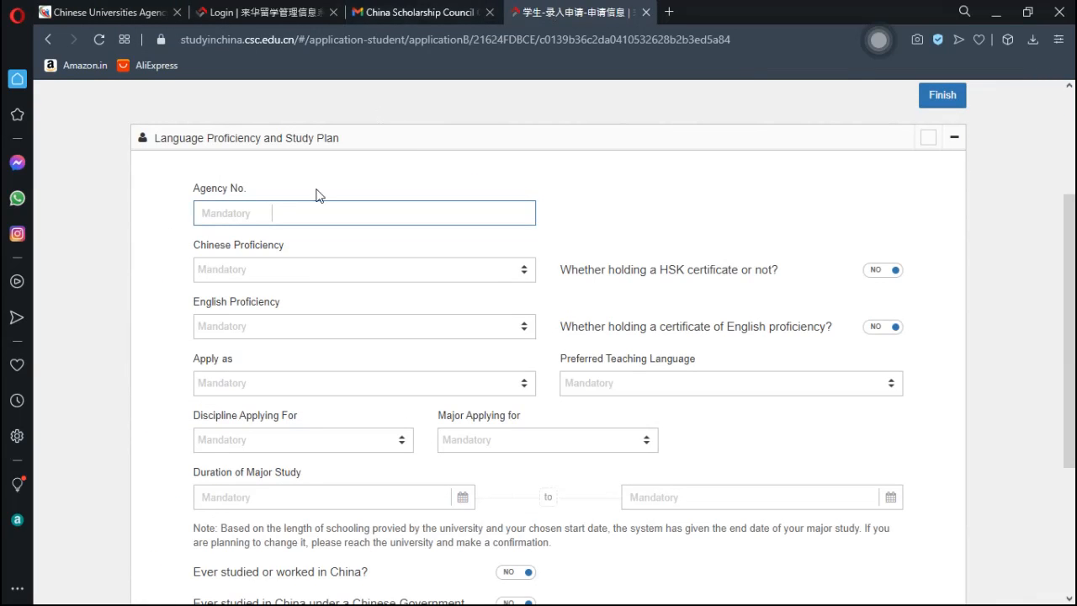
text(10422)
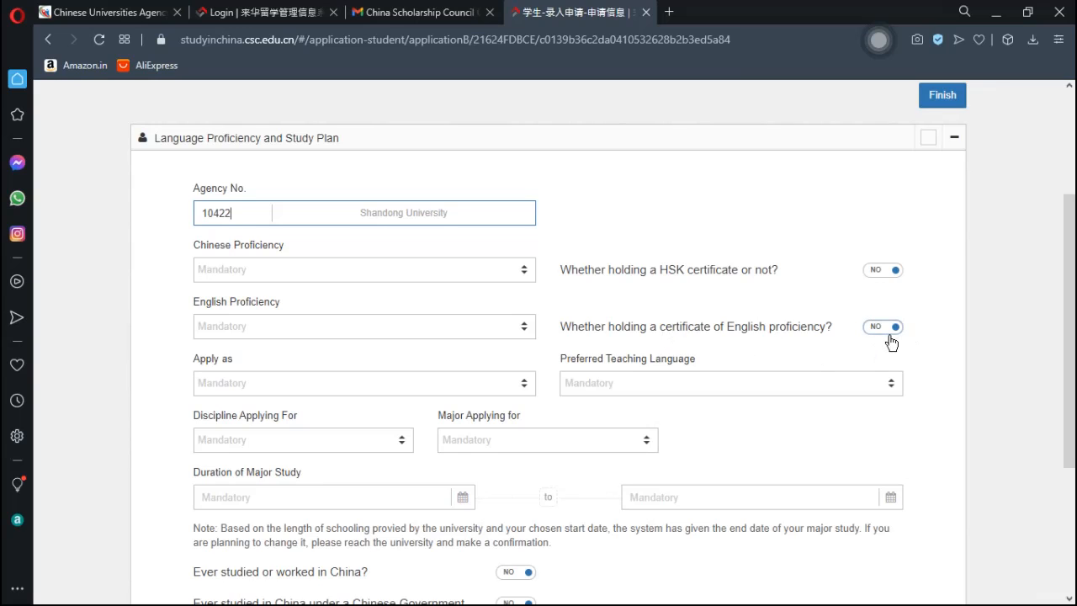
- Answer No to the English certificate, apply as Master's Degree, teaching language Chinese
click(891, 340)
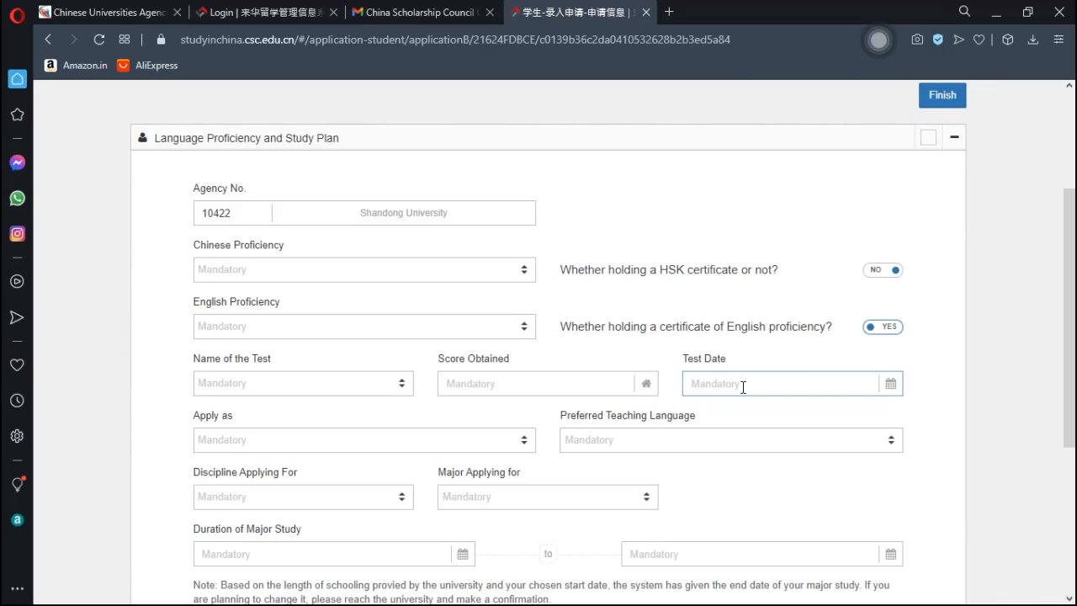
click(885, 330)
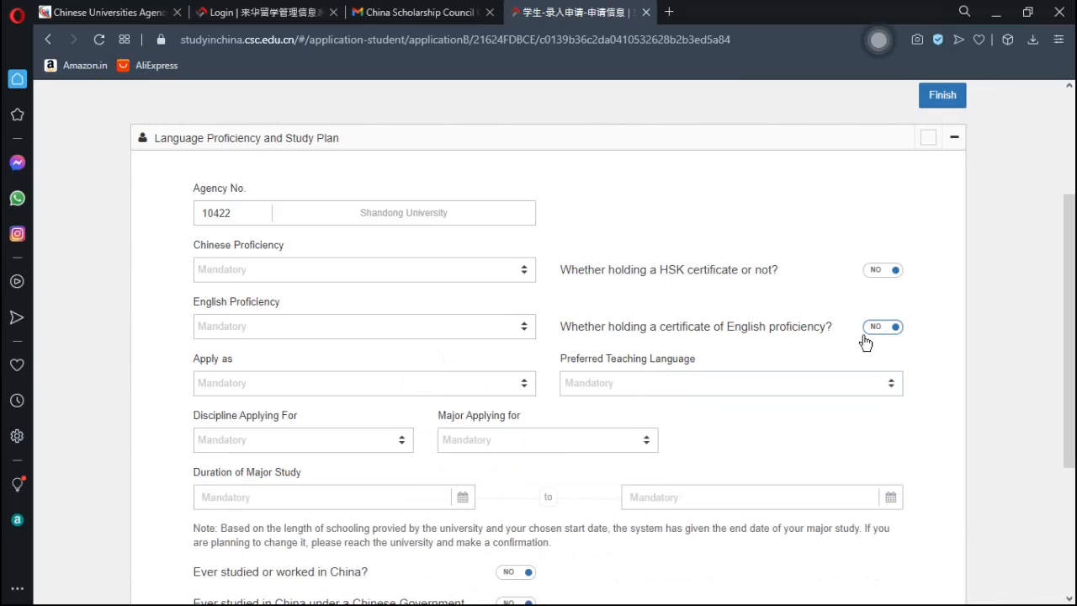
click(332, 394)
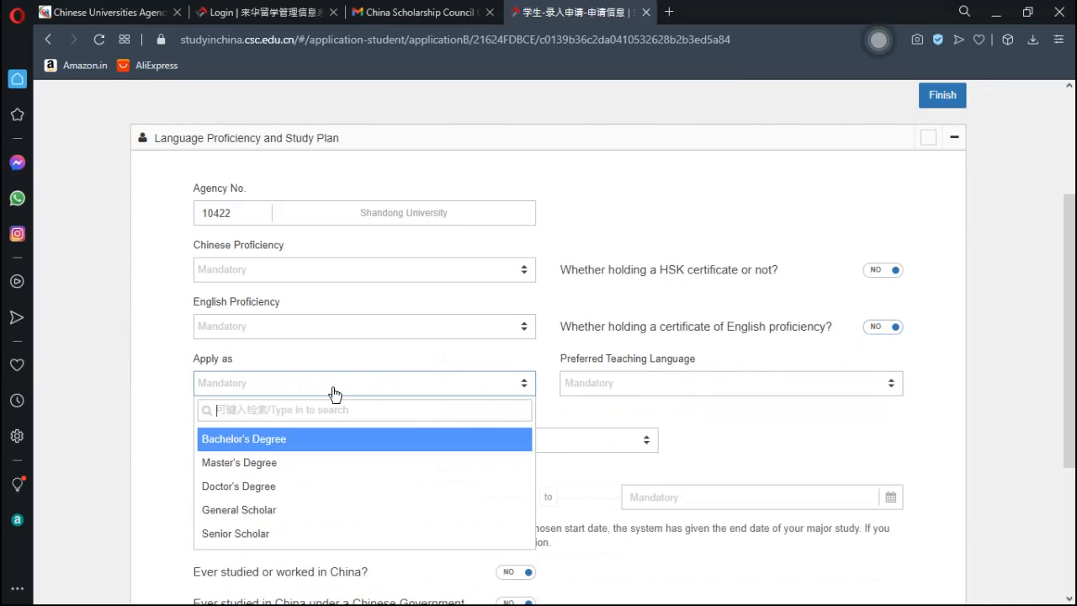
click(283, 462)
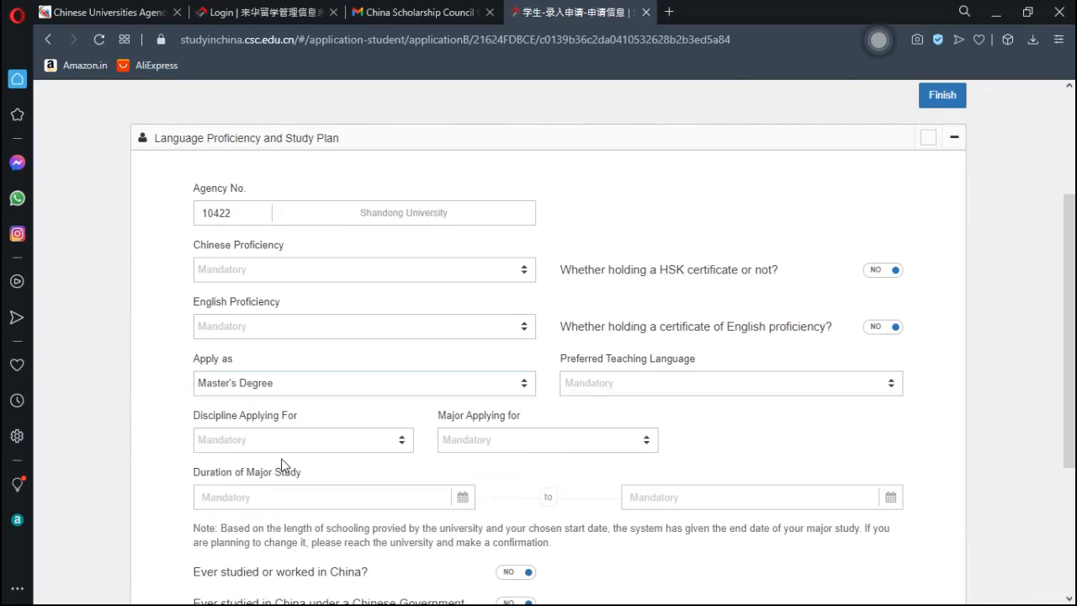
click(635, 391)
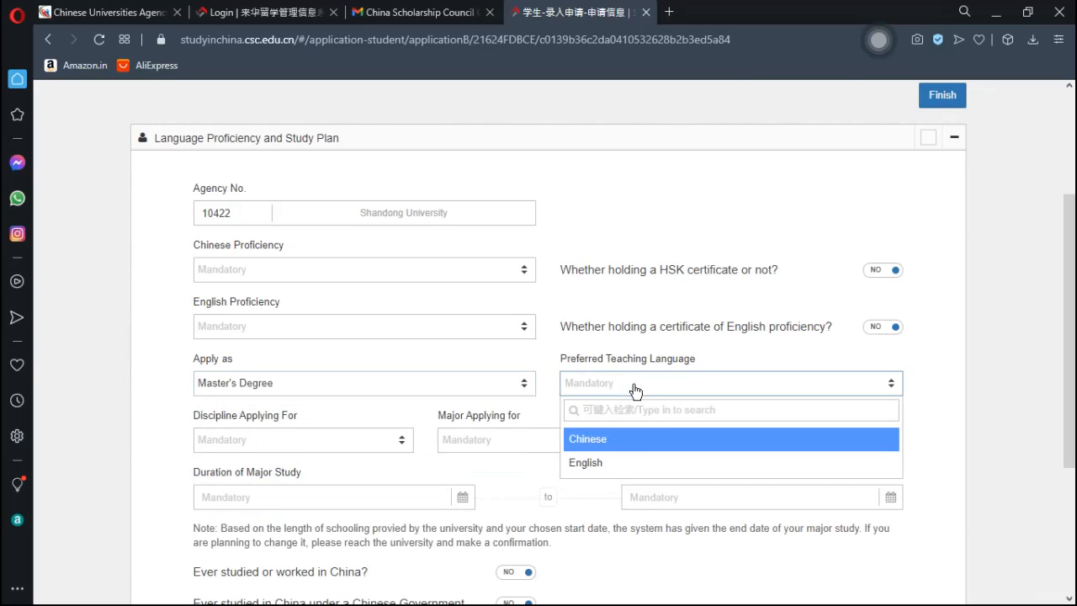
click(595, 446)
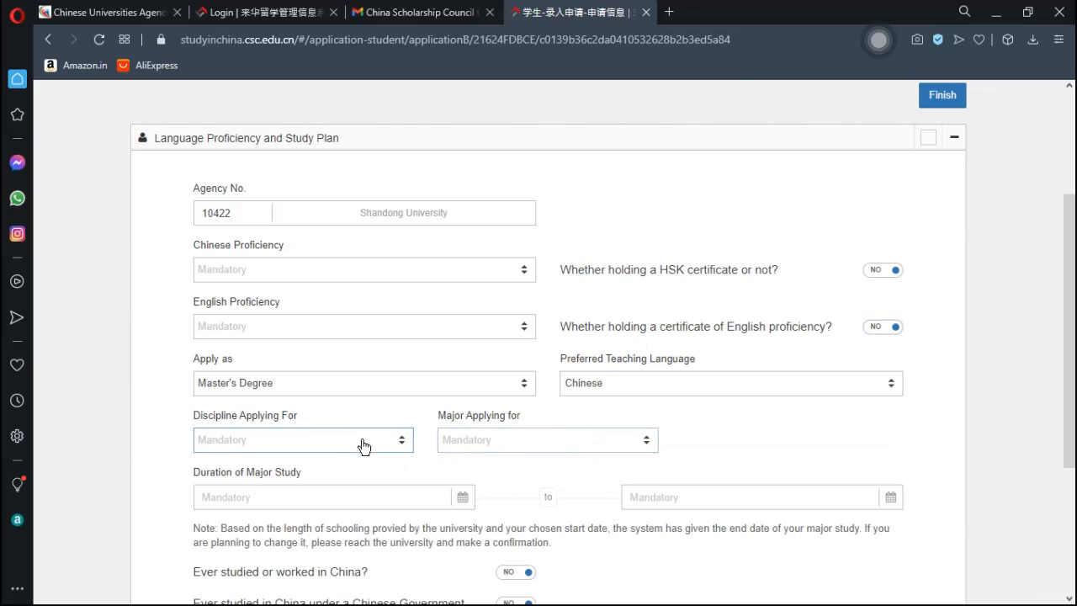
- Choose Management as the discipline and Enterprise Management as the major
drag(1073, 276, 1073, 331)
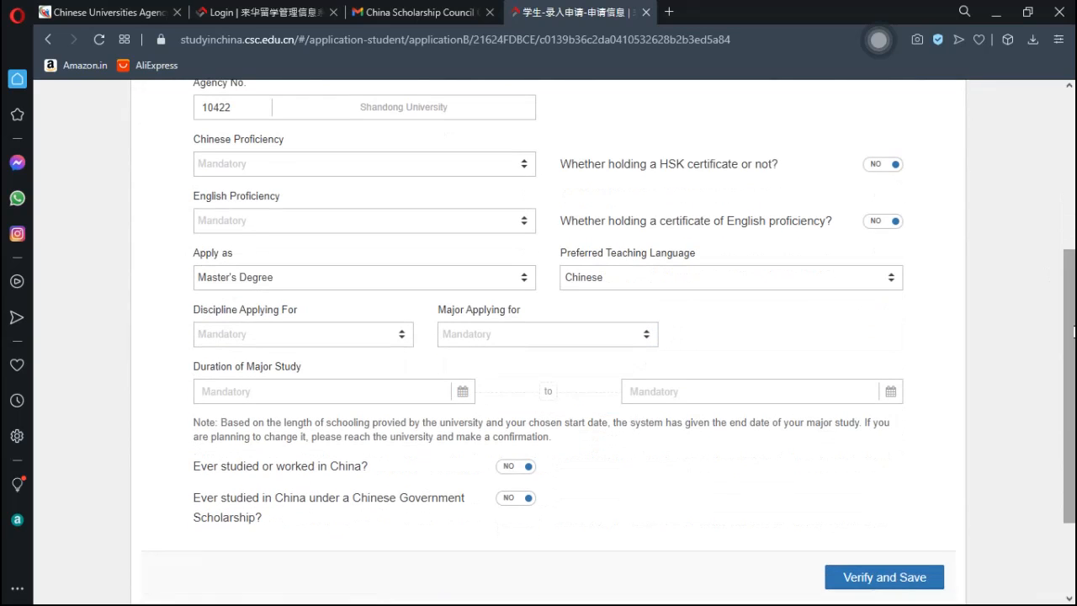
click(337, 343)
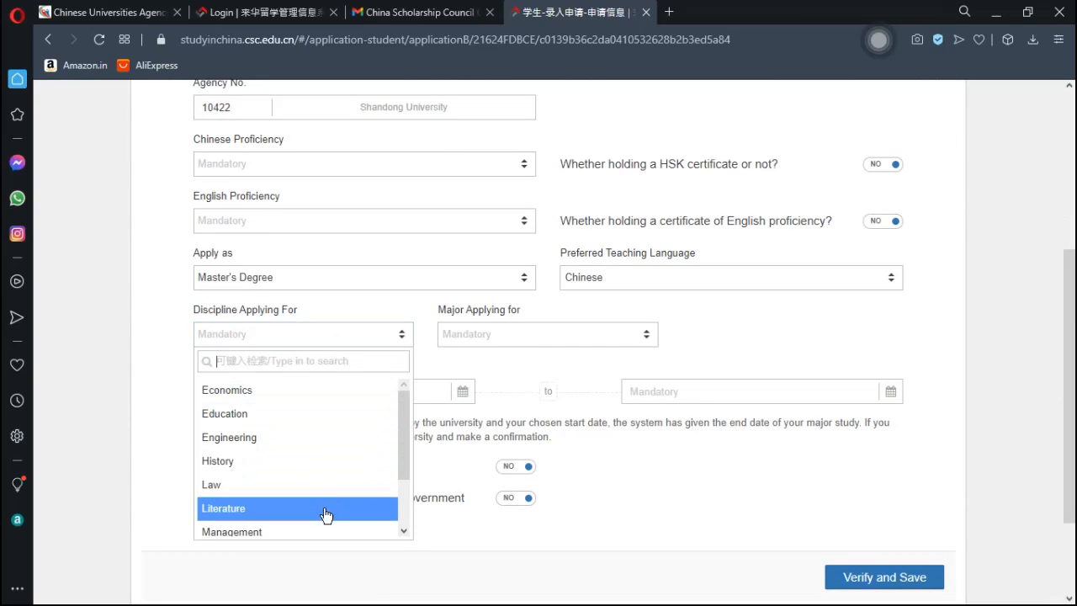
scroll(401, 456, down, 2)
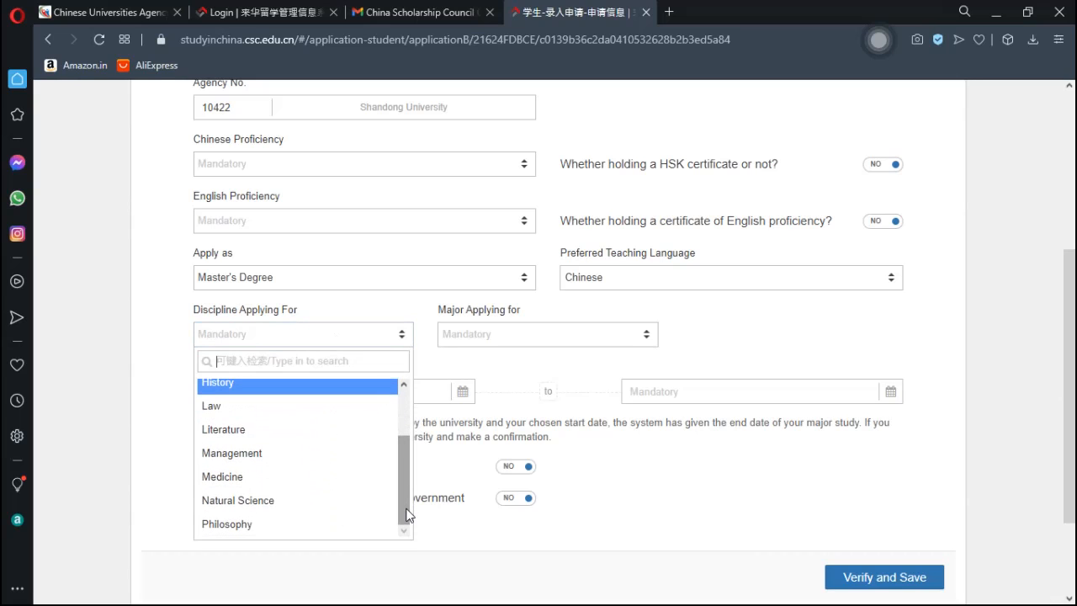
click(265, 460)
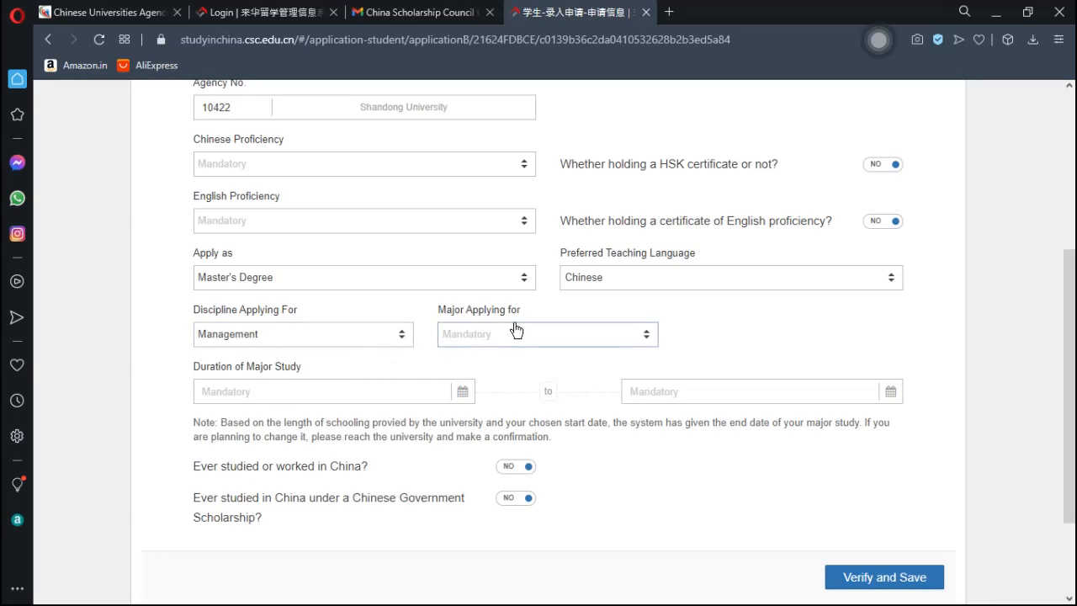
click(535, 342)
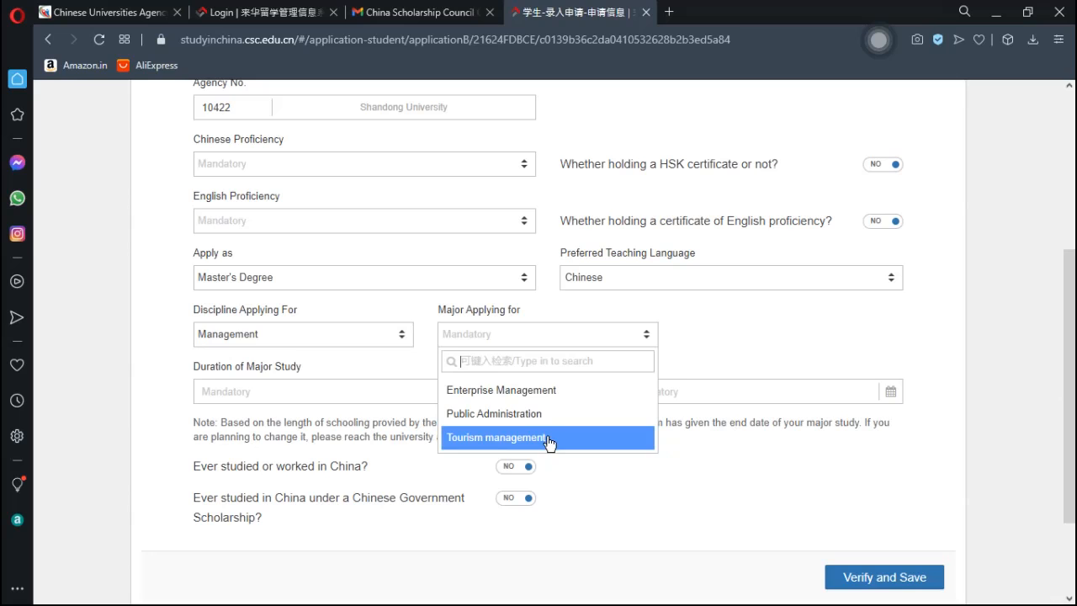
click(541, 392)
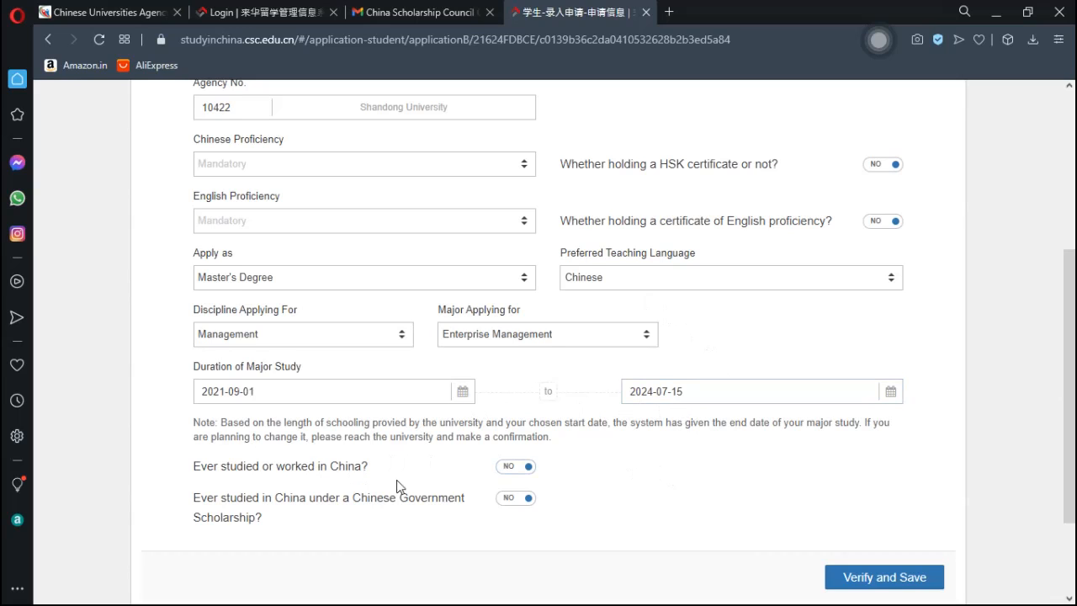
- Leave prior China study/work and prior Government Scholarship at No, then try saving the section
click(522, 473)
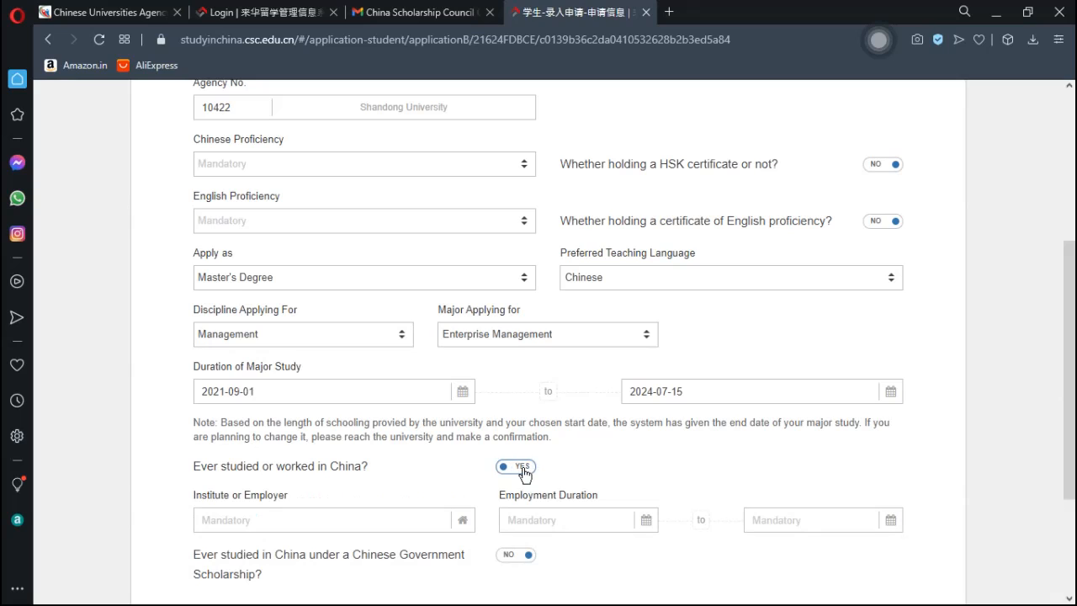
click(311, 529)
click(520, 468)
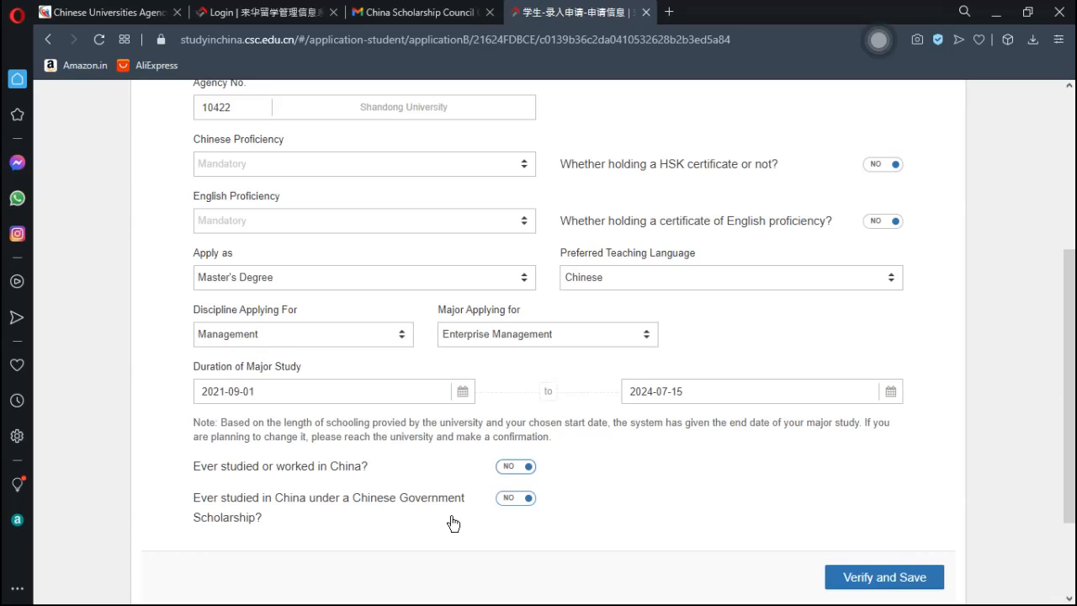
click(517, 501)
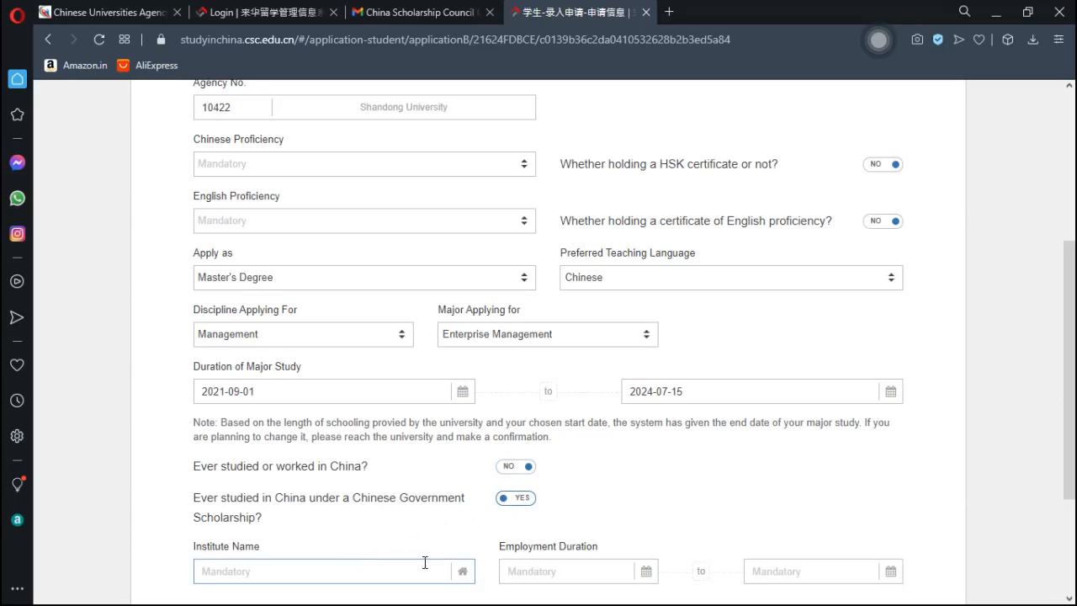
scroll(989, 395, down, 2)
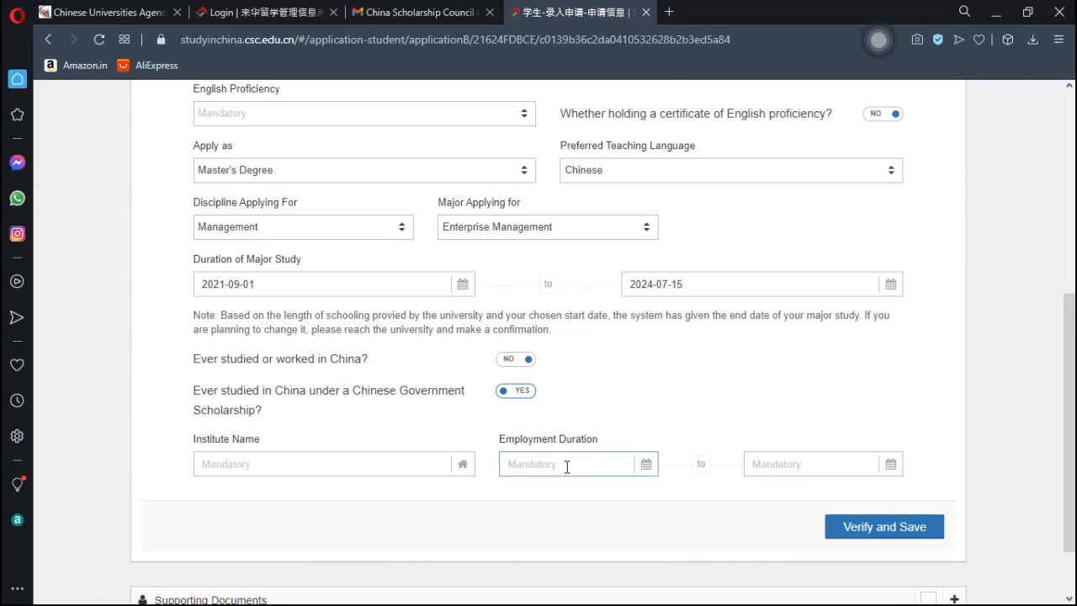
click(520, 391)
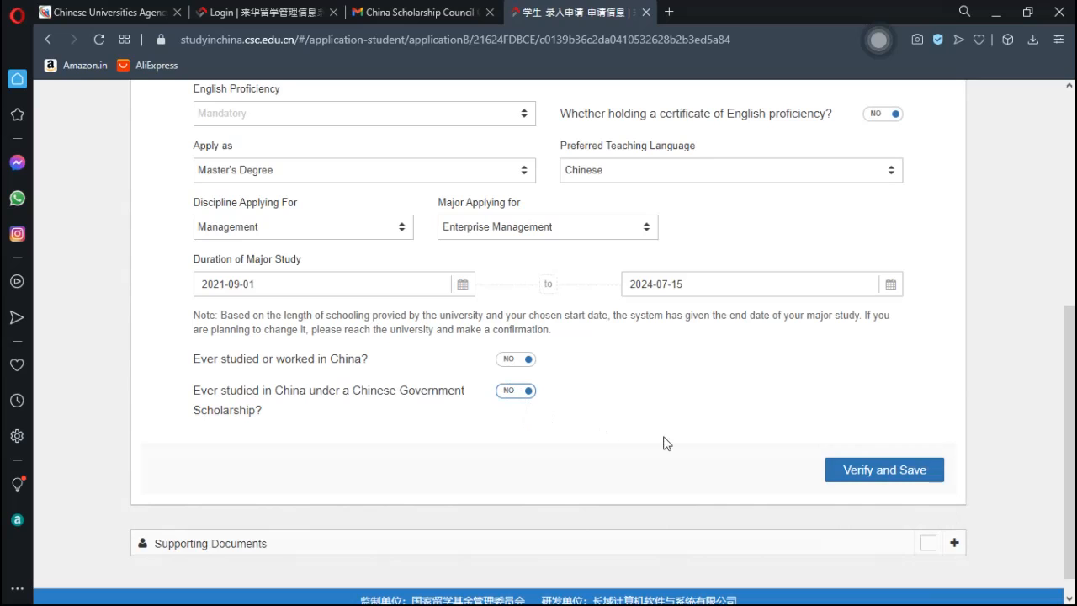
click(871, 482)
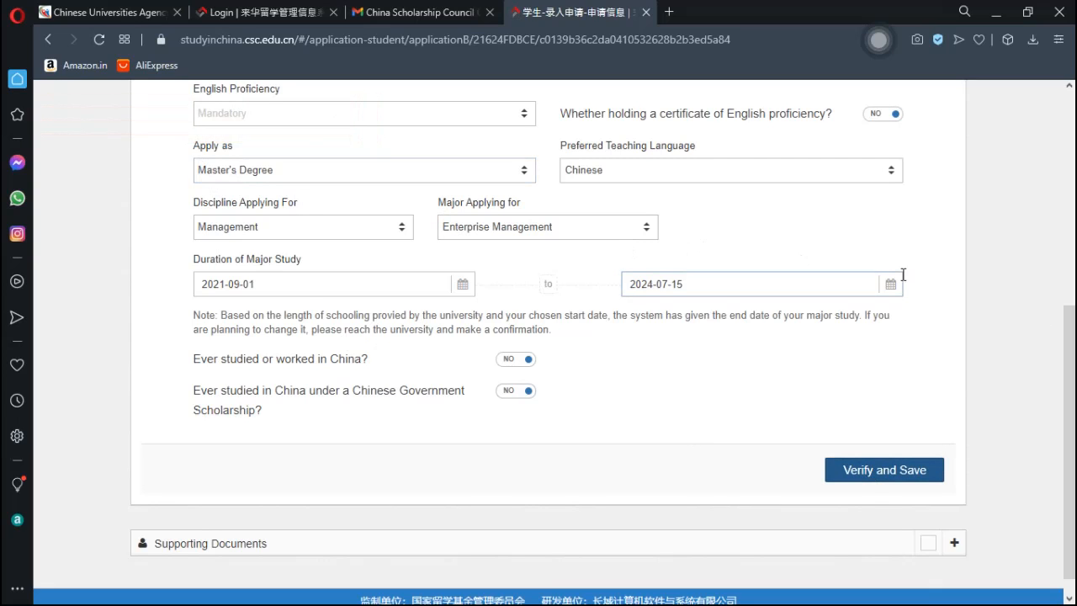
- Set both Chinese Proficiency and English Proficiency to None
drag(1071, 347, 1072, 248)
click(458, 299)
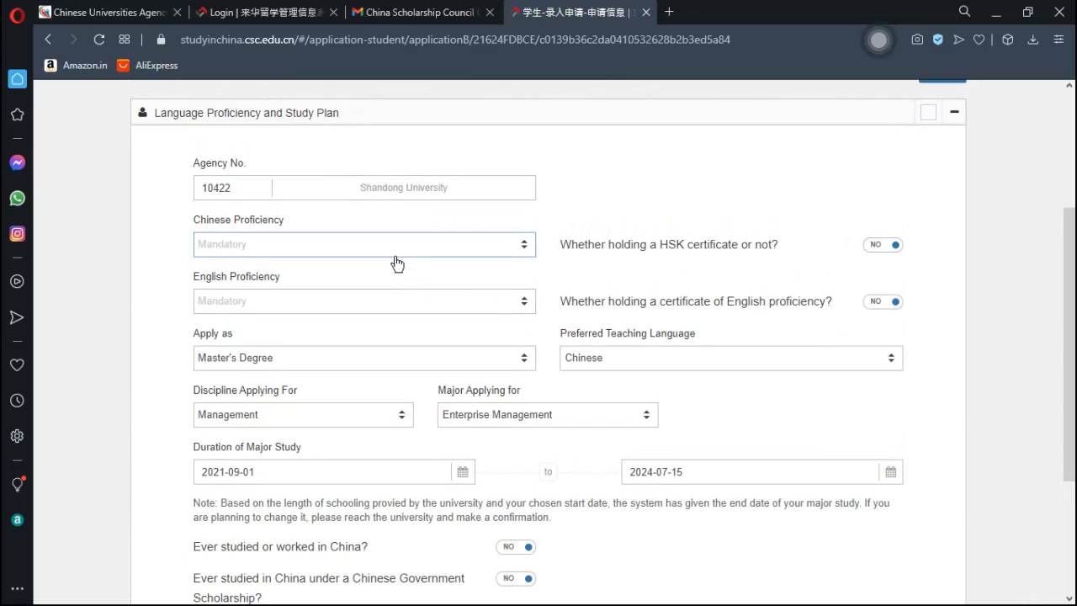
click(496, 254)
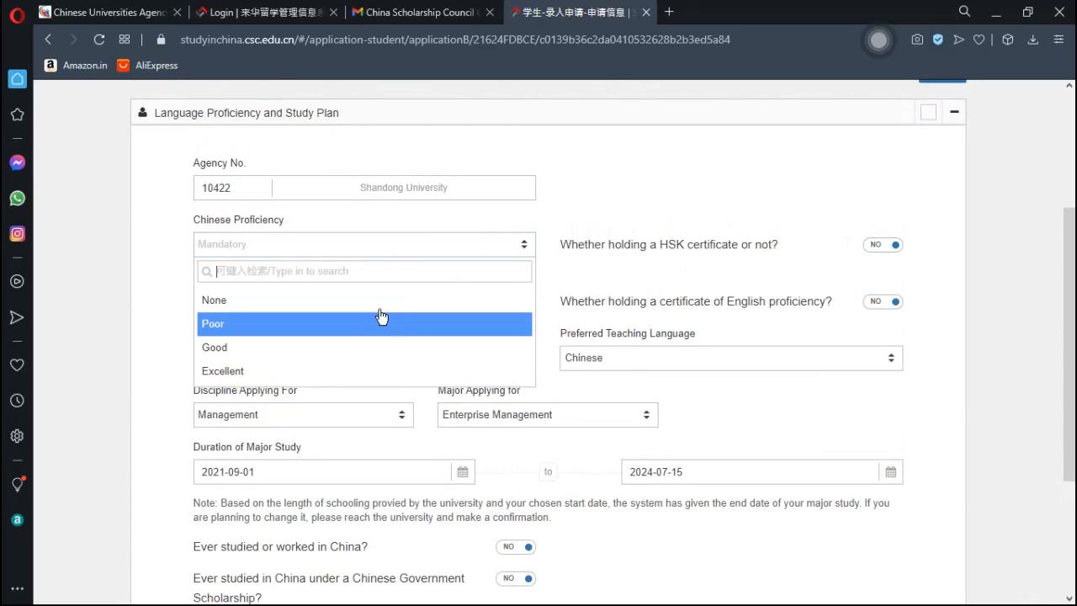
click(383, 250)
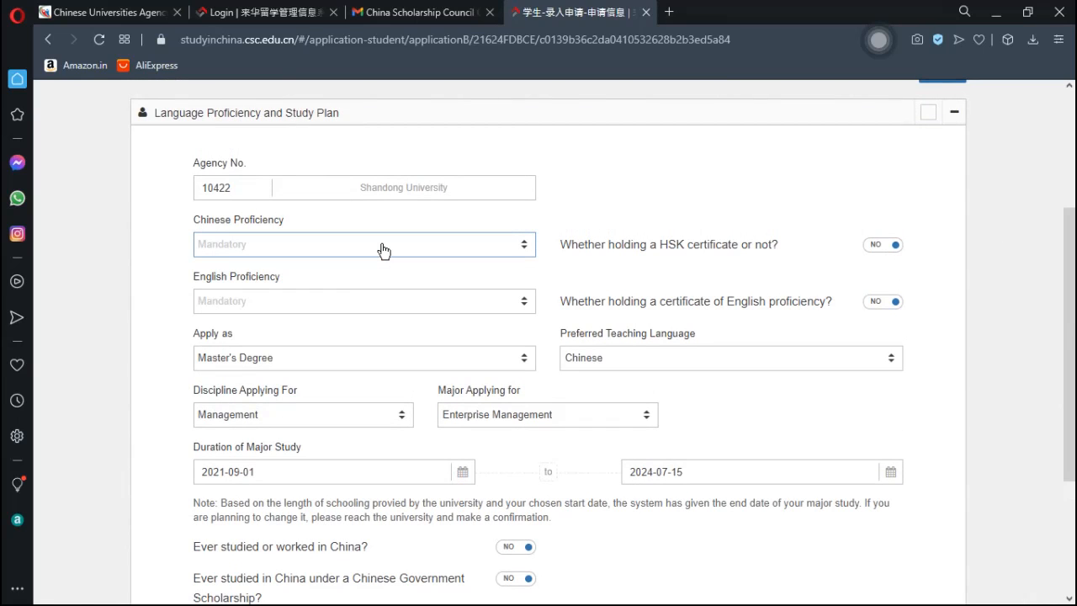
click(345, 249)
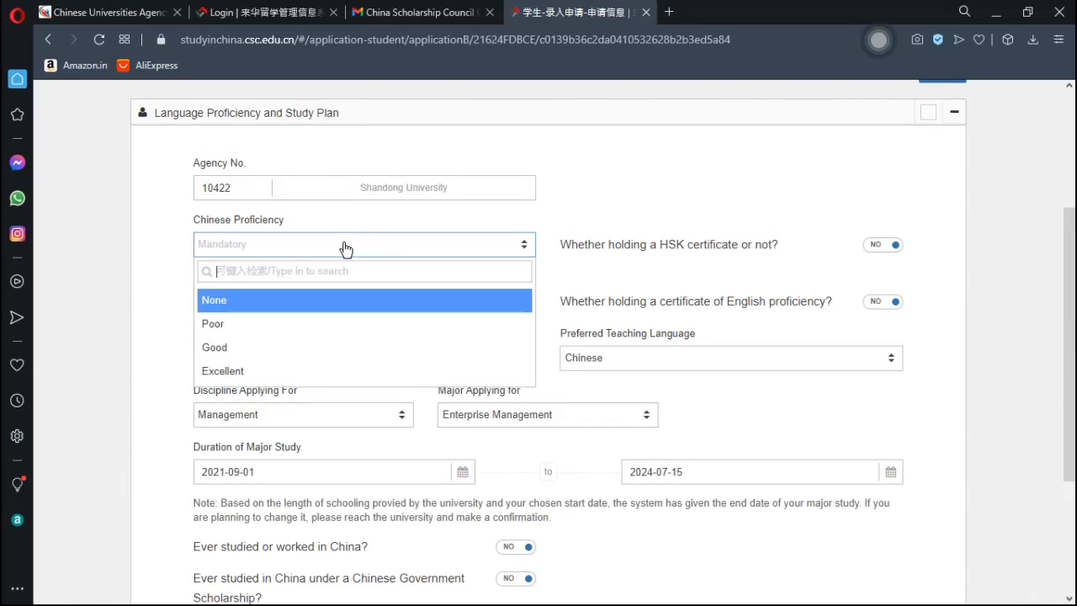
click(277, 303)
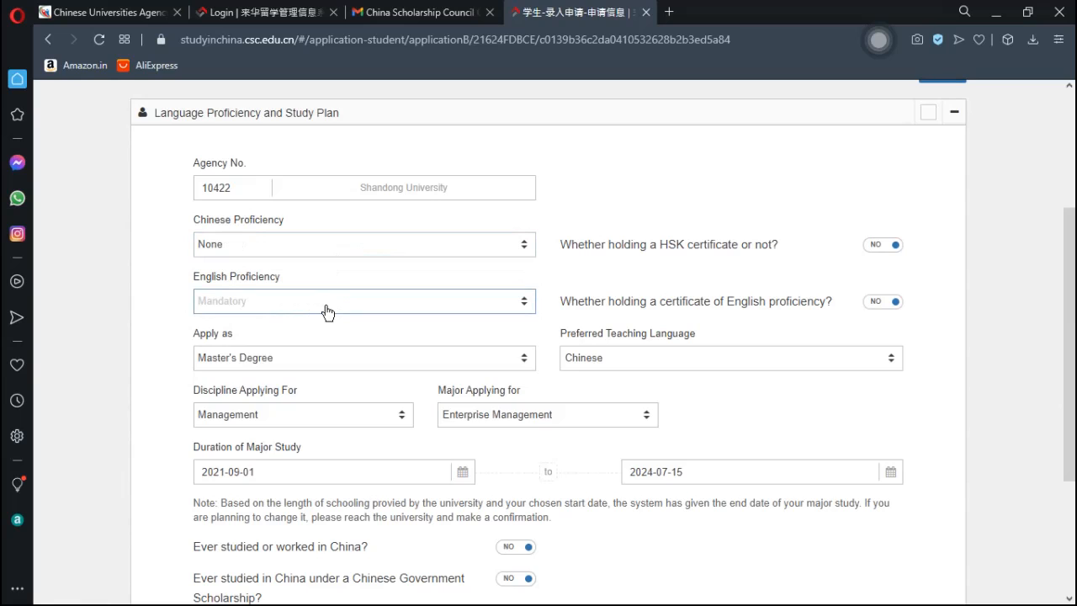
click(327, 310)
click(305, 363)
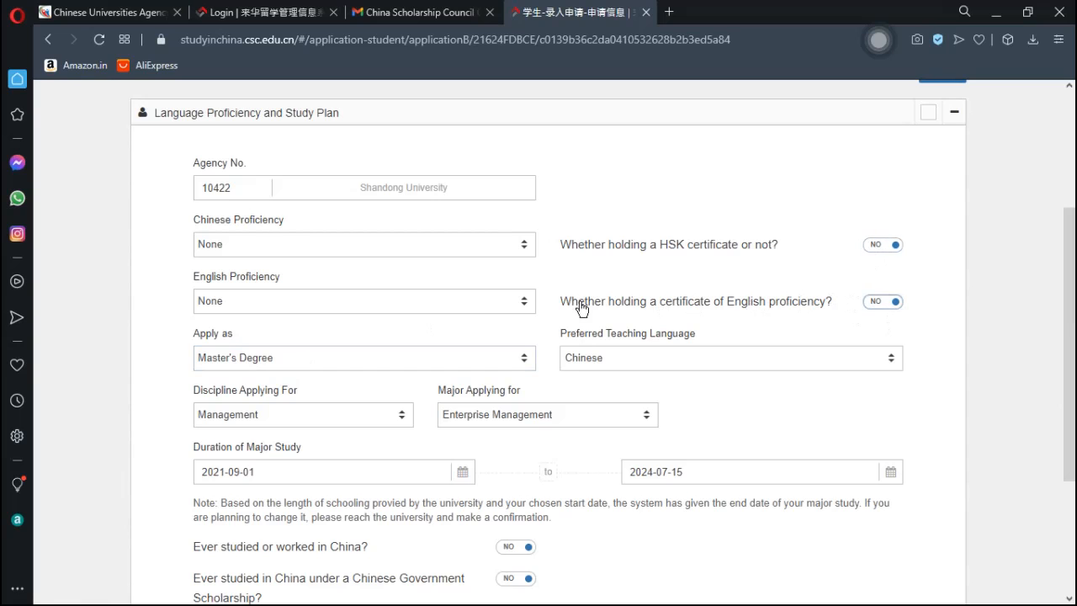
- Change English Proficiency to Poor and verify and save the study plan section
drag(1071, 301, 1072, 344)
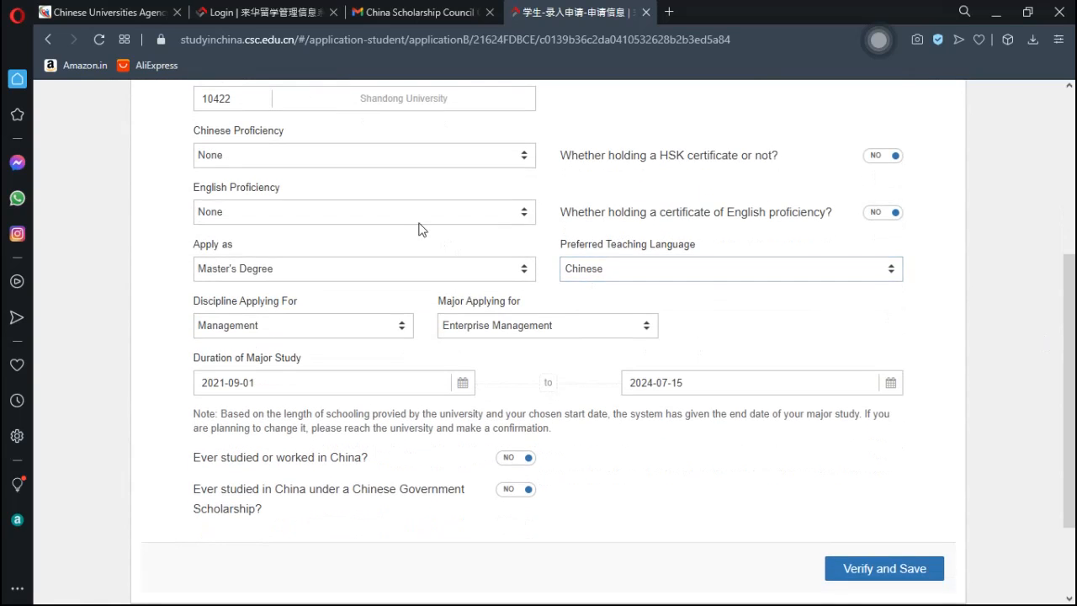
click(404, 210)
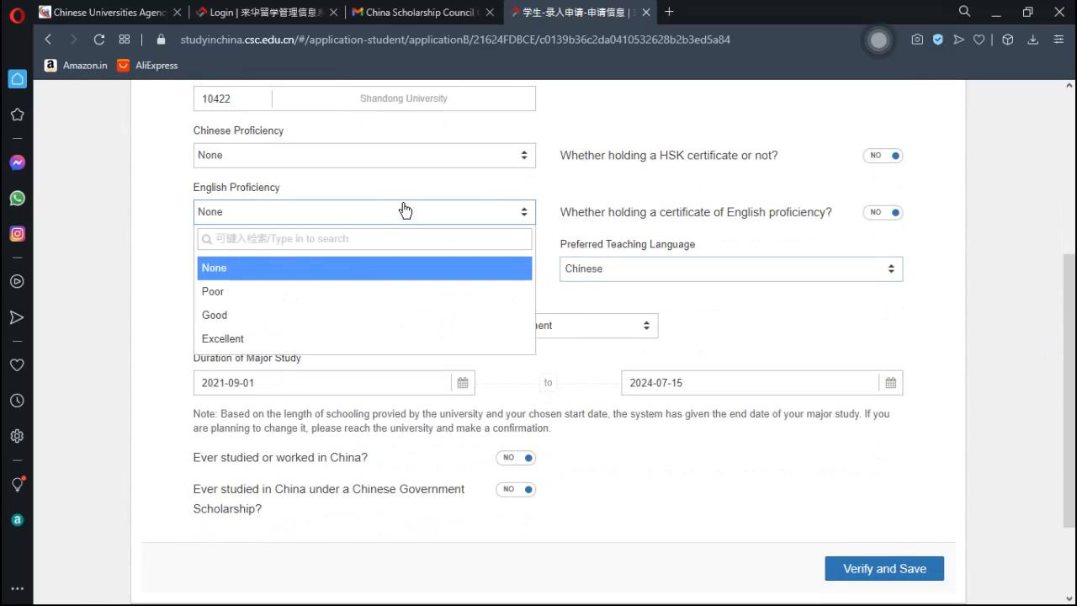
click(294, 293)
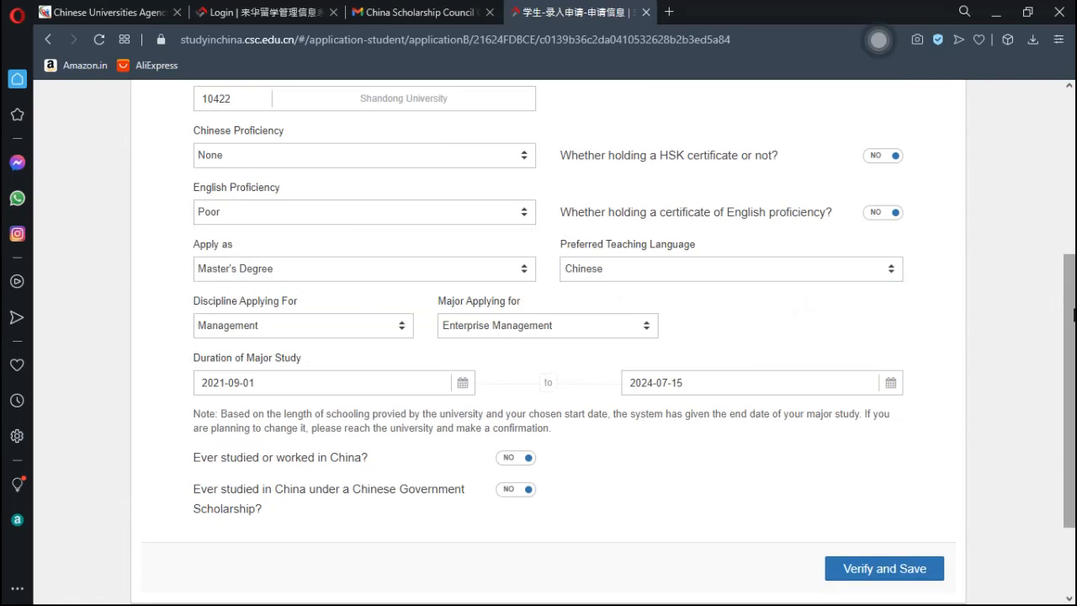
drag(1071, 317, 1071, 382)
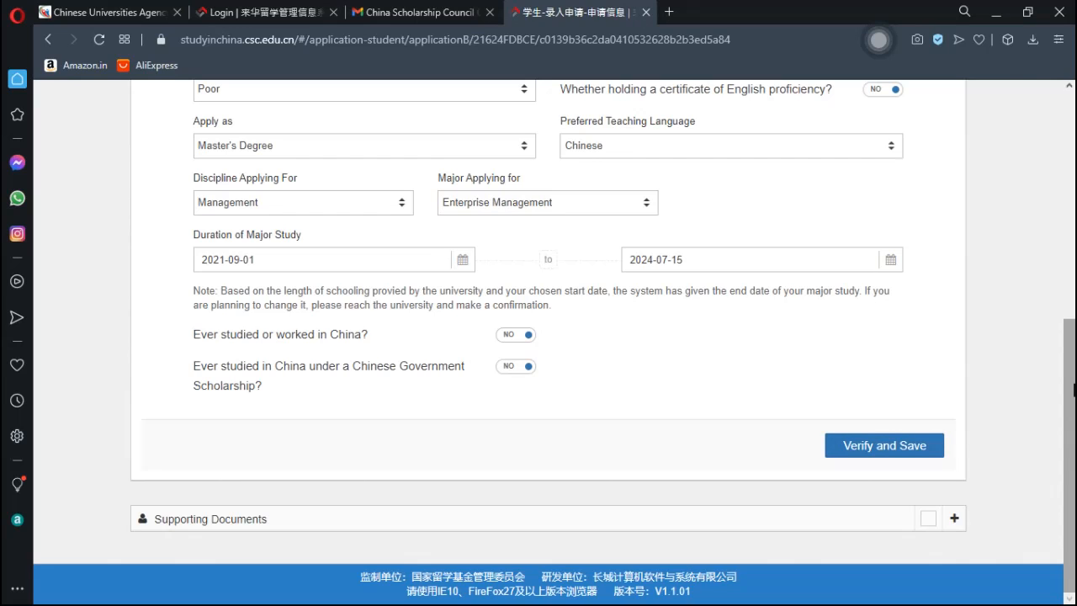
click(878, 451)
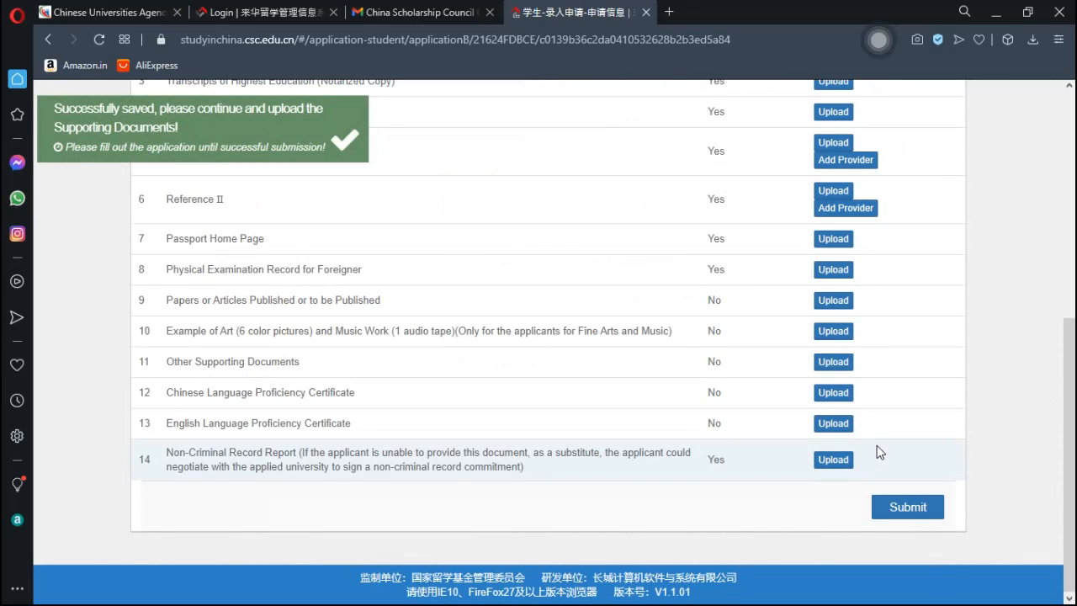
- Scroll to the top of the Supporting Documents table and start the ID Photo upload
drag(1073, 418, 1073, 261)
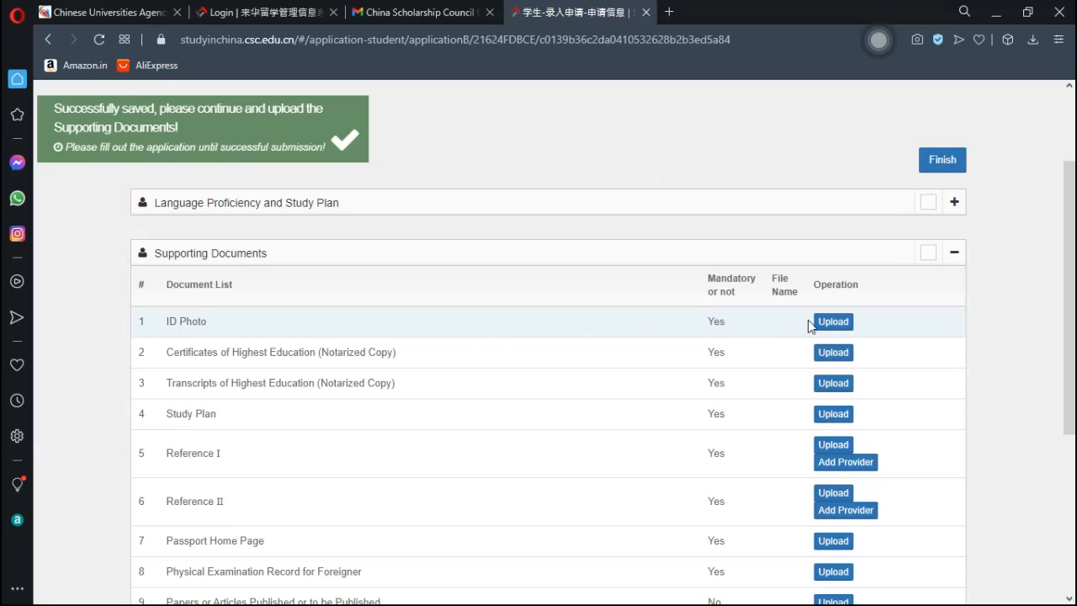
drag(1070, 294, 1072, 343)
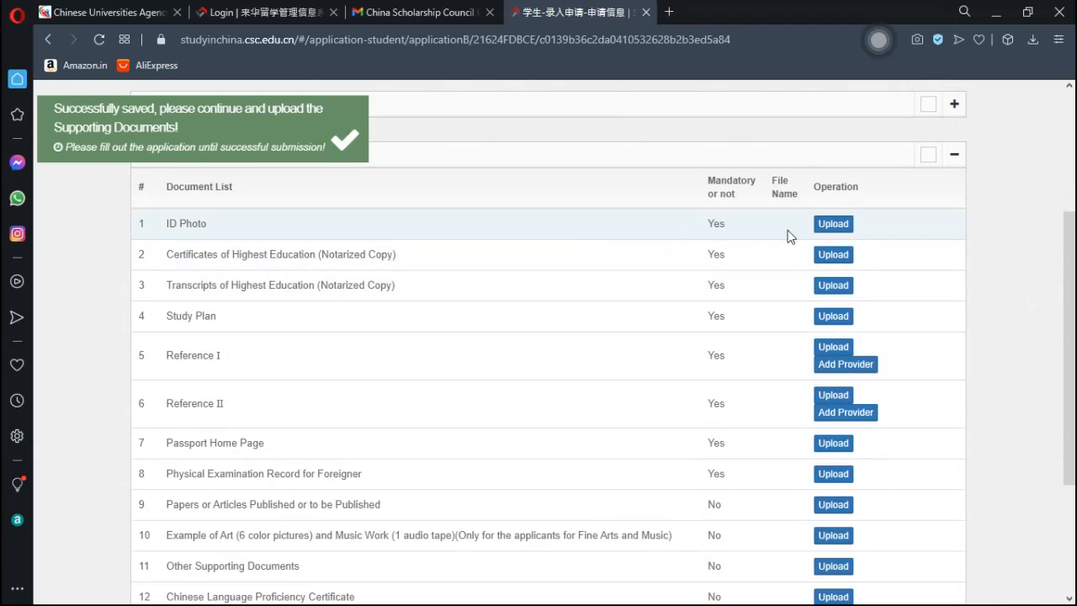
click(828, 224)
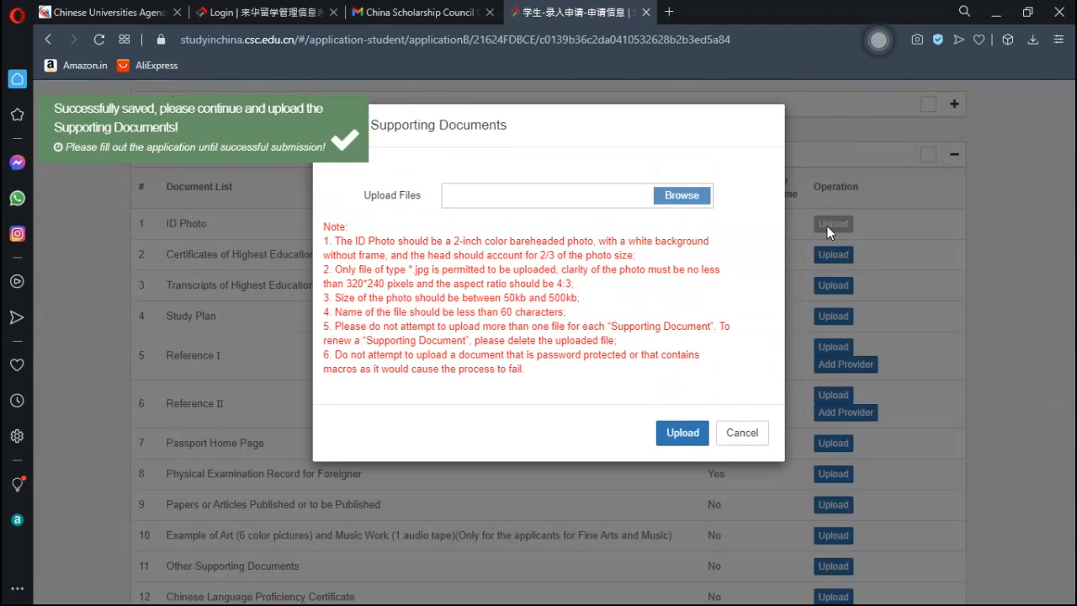
- Pick Sans titre-1.jpg from the Downloads folder as the ID photo file
click(683, 198)
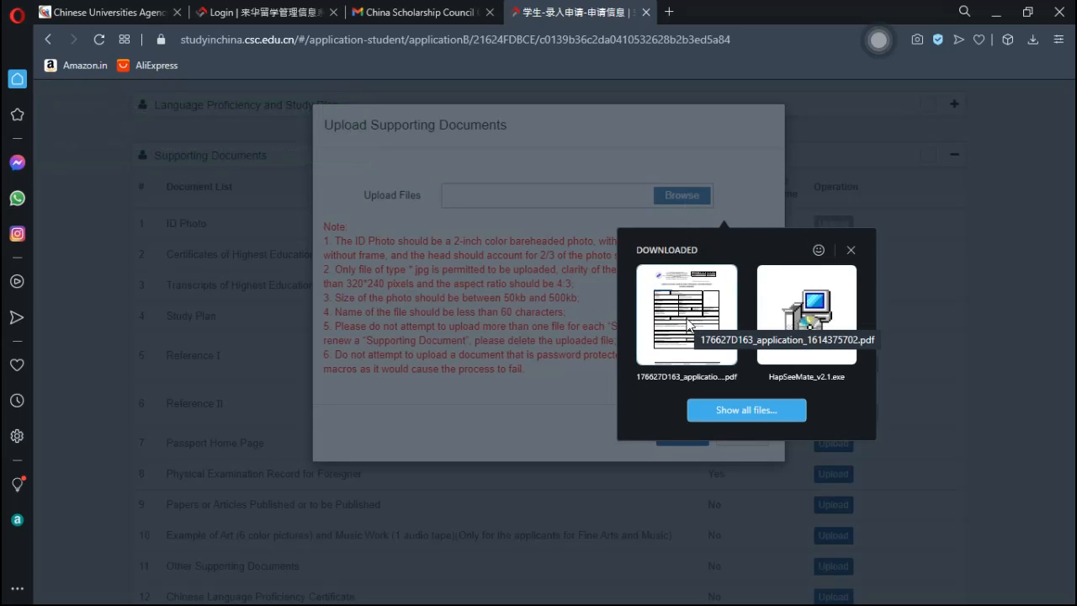
click(766, 412)
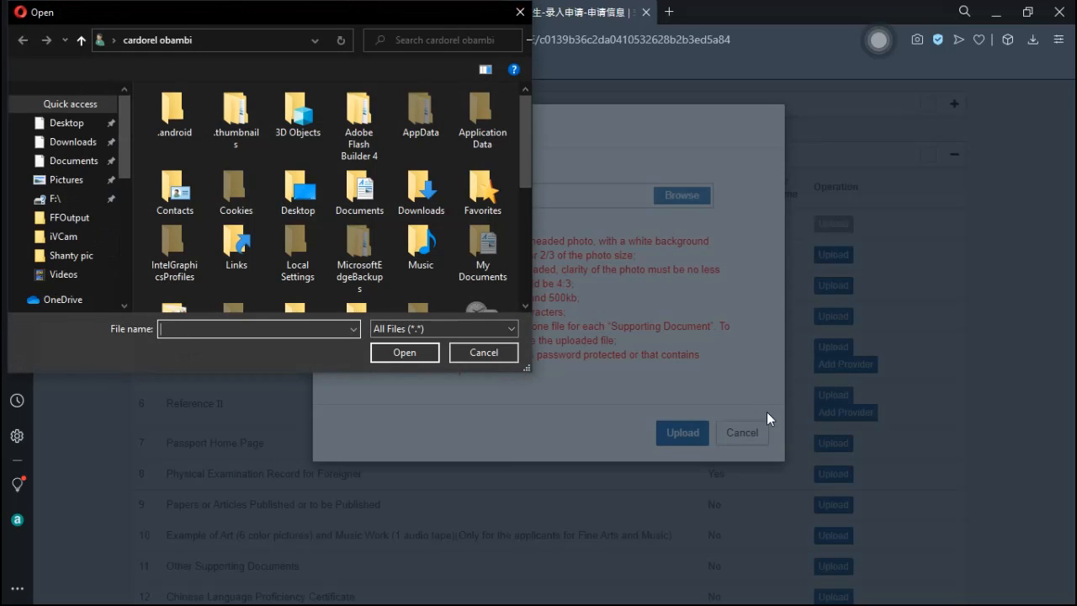
drag(523, 148, 518, 125)
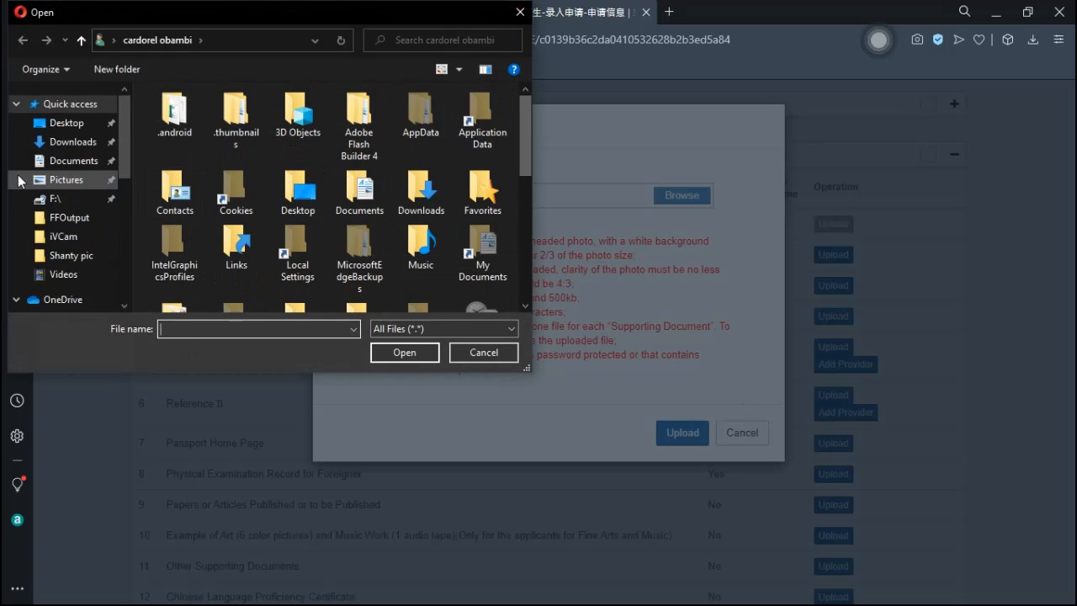
click(71, 145)
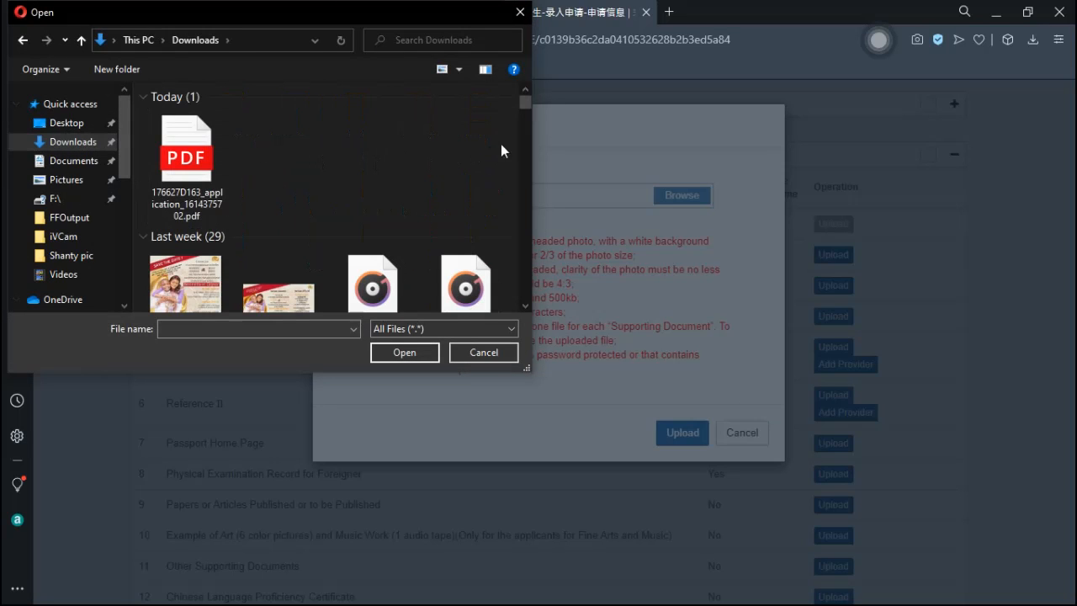
click(526, 301)
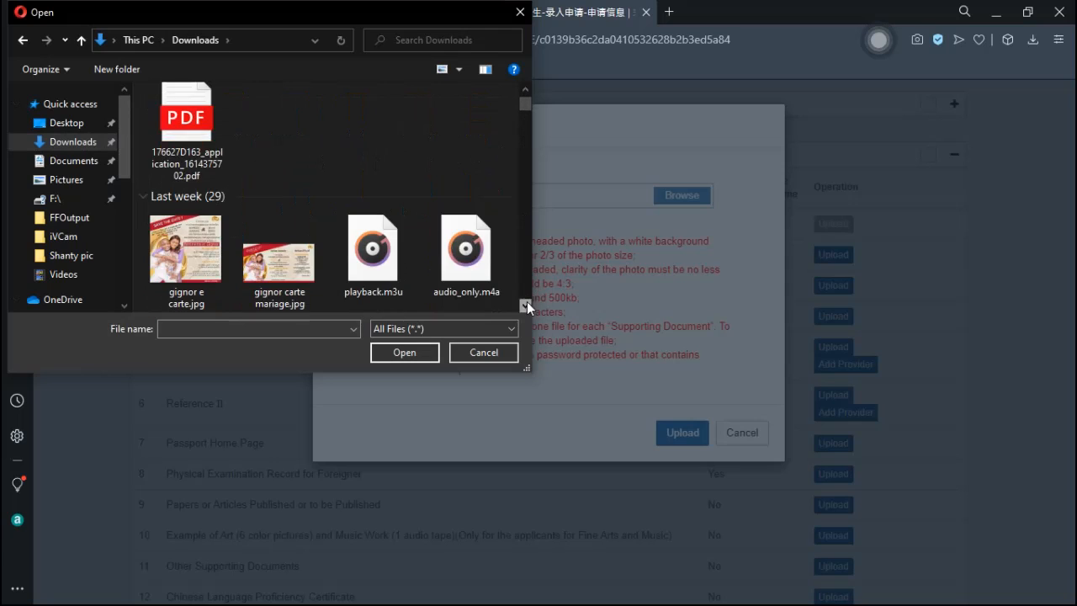
click(527, 301)
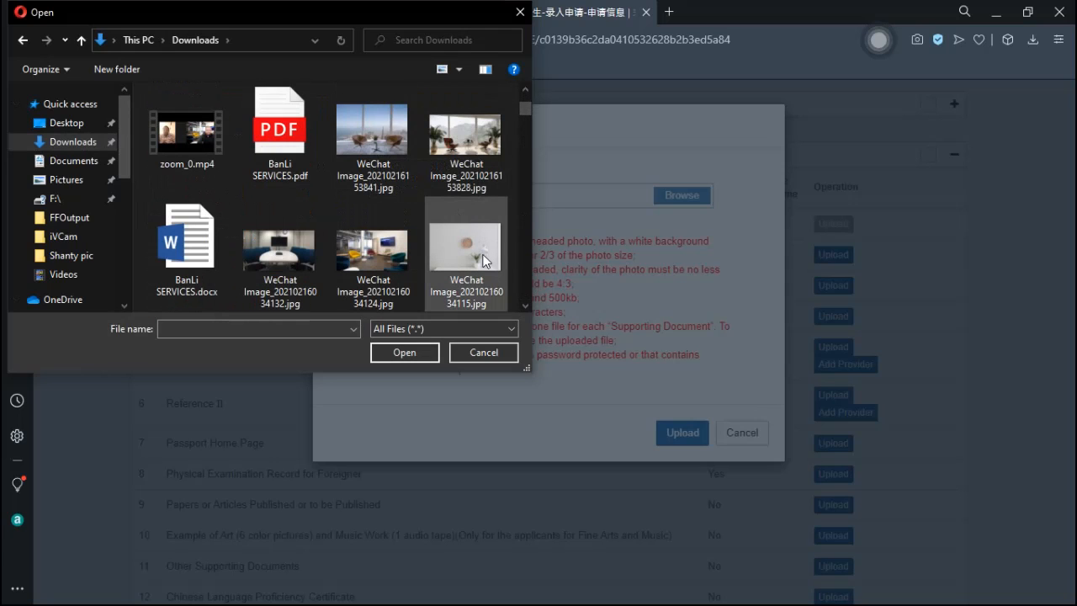
click(525, 305)
click(525, 304)
click(525, 305)
click(524, 304)
click(525, 304)
click(525, 304)
click(522, 306)
scroll(521, 303, down, 3)
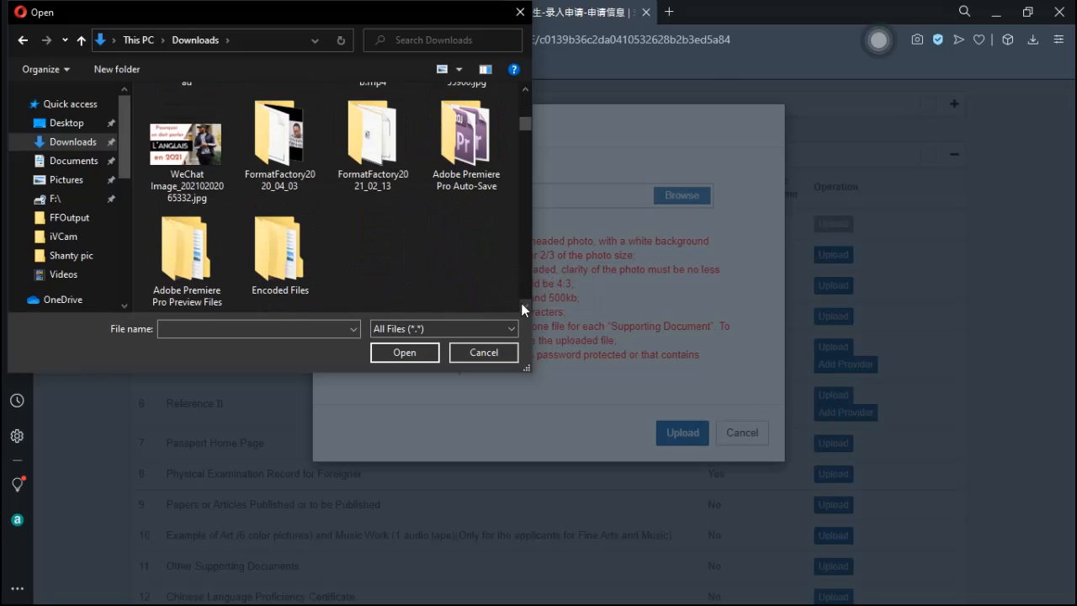
scroll(521, 303, down, 3)
click(455, 123)
click(412, 351)
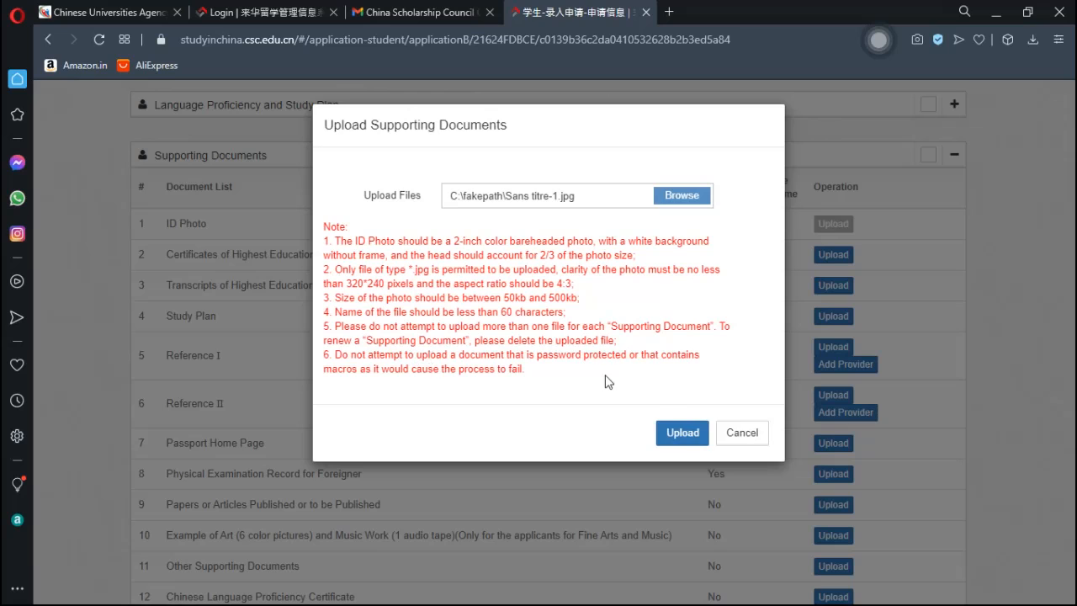
click(678, 438)
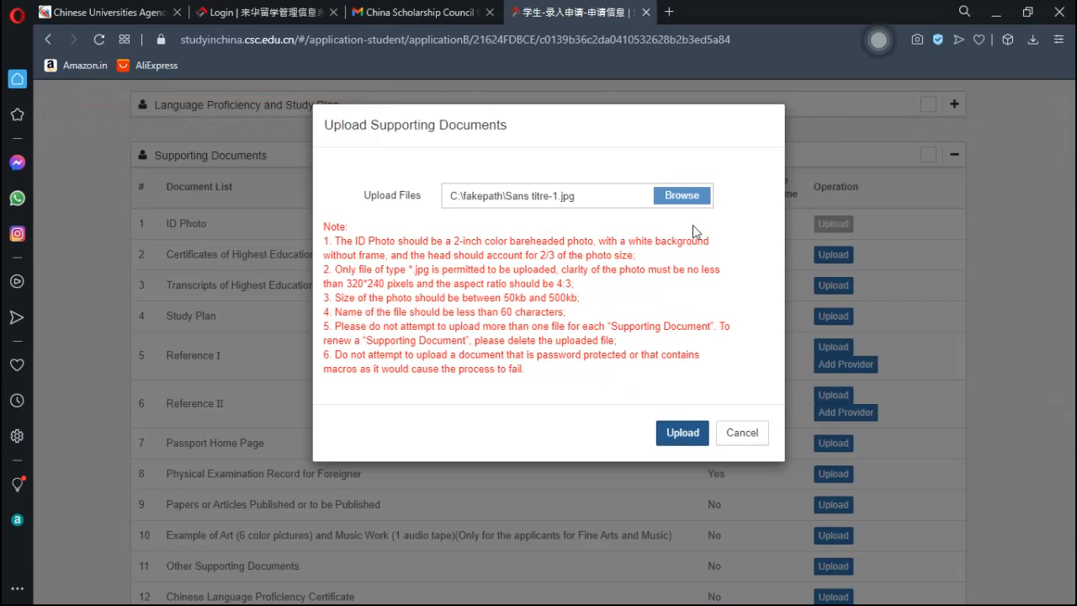
- Replace it with WeChat Image_20210216034124.jpg and upload the ID photo
click(687, 202)
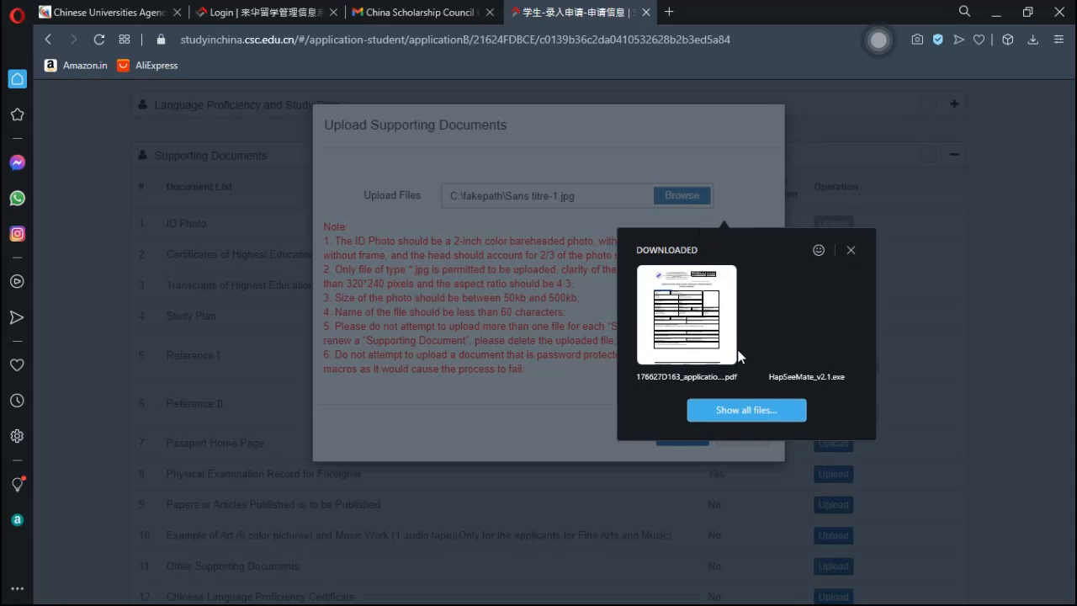
click(740, 413)
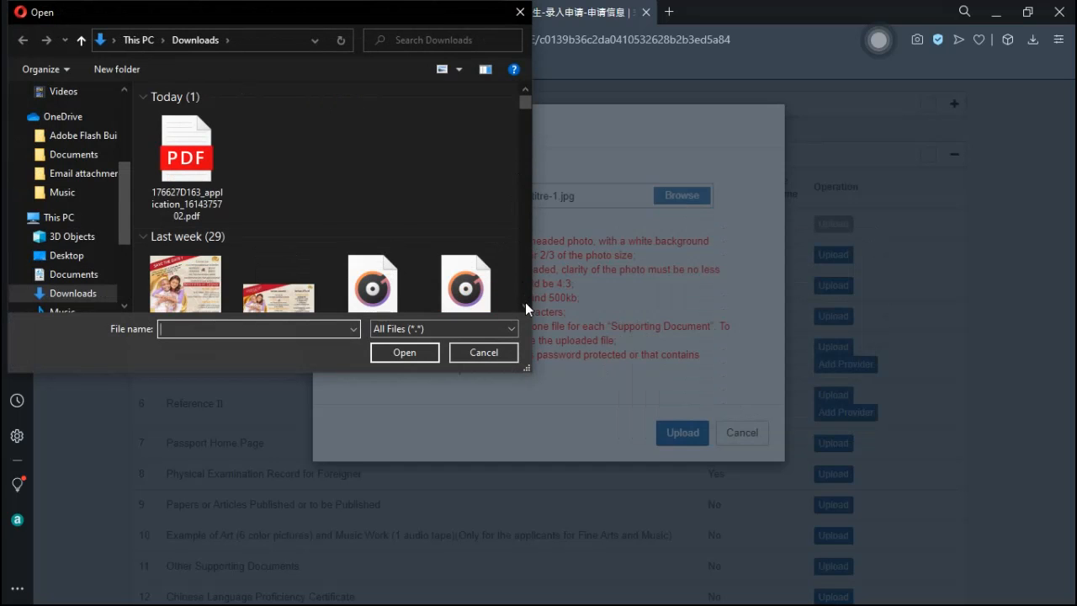
scroll(529, 309, down, 5)
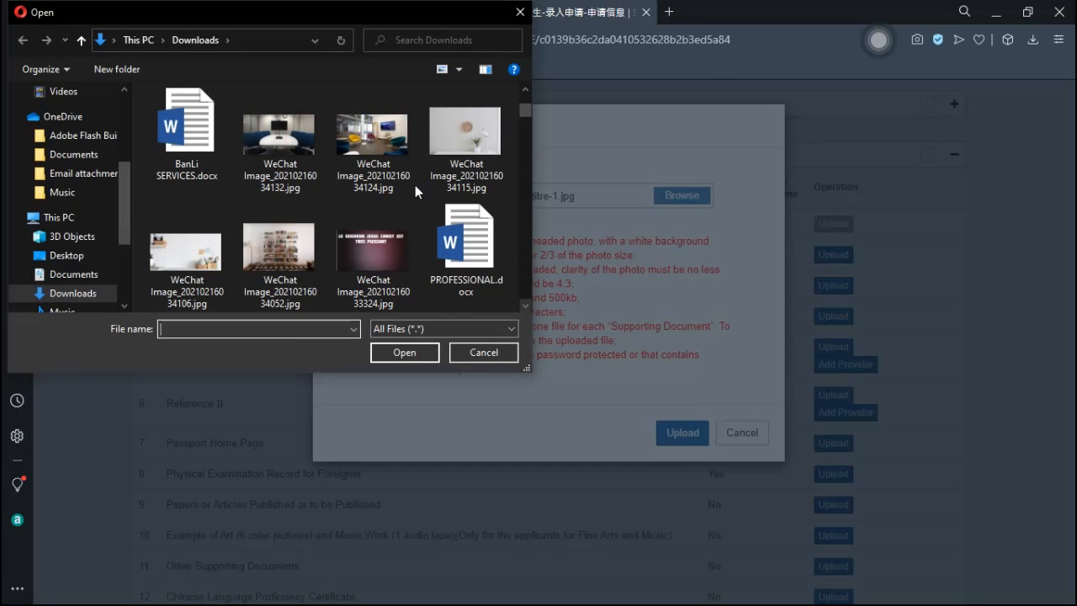
click(382, 145)
click(405, 352)
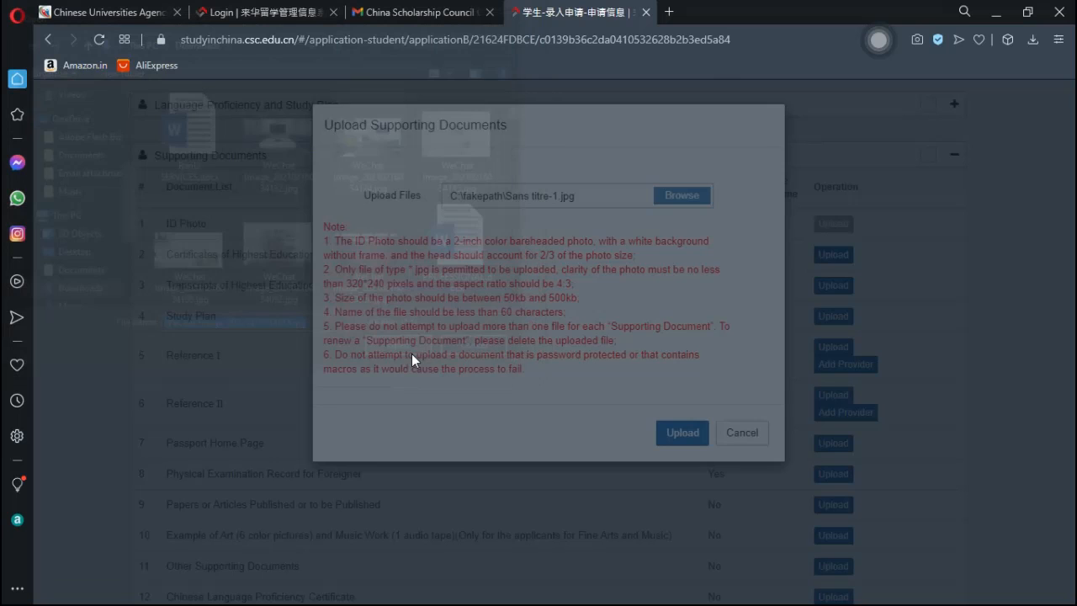
click(683, 435)
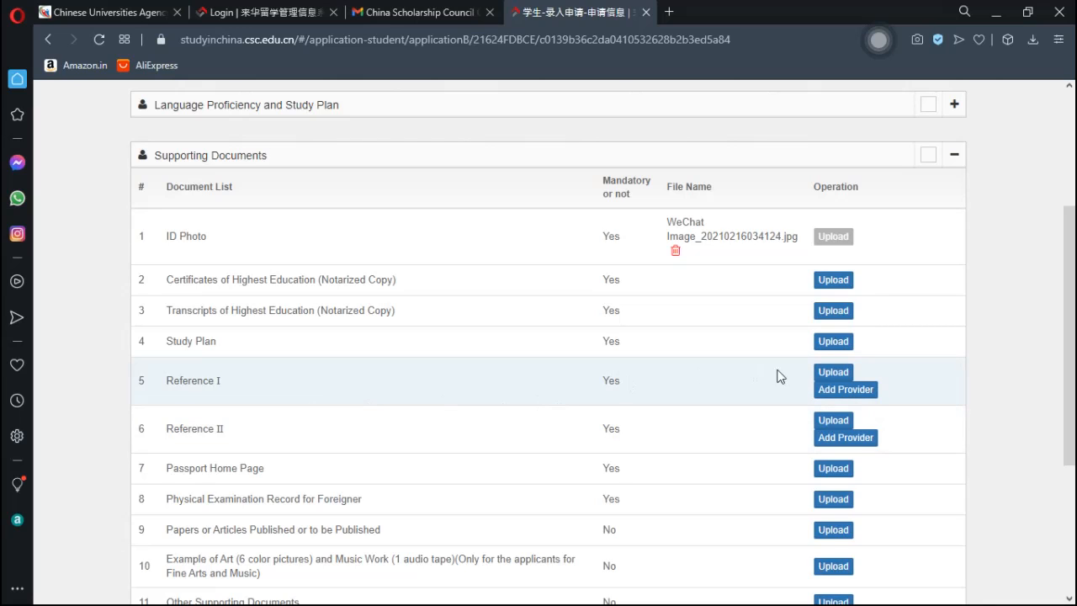
- Scroll through Supporting Documents to confirm only the ID Photo is uploaded, then return to the top
scroll(1070, 335, down, 3)
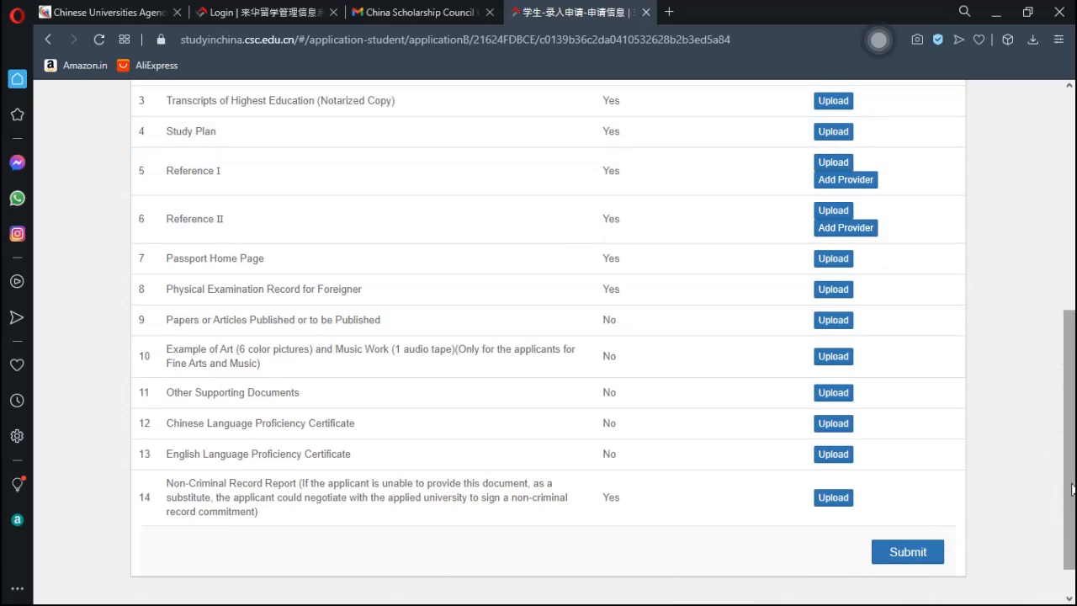
mouse_move(1072, 488)
mouse_down()
mouse_move(1072, 309)
mouse_move(1072, 498)
mouse_up()
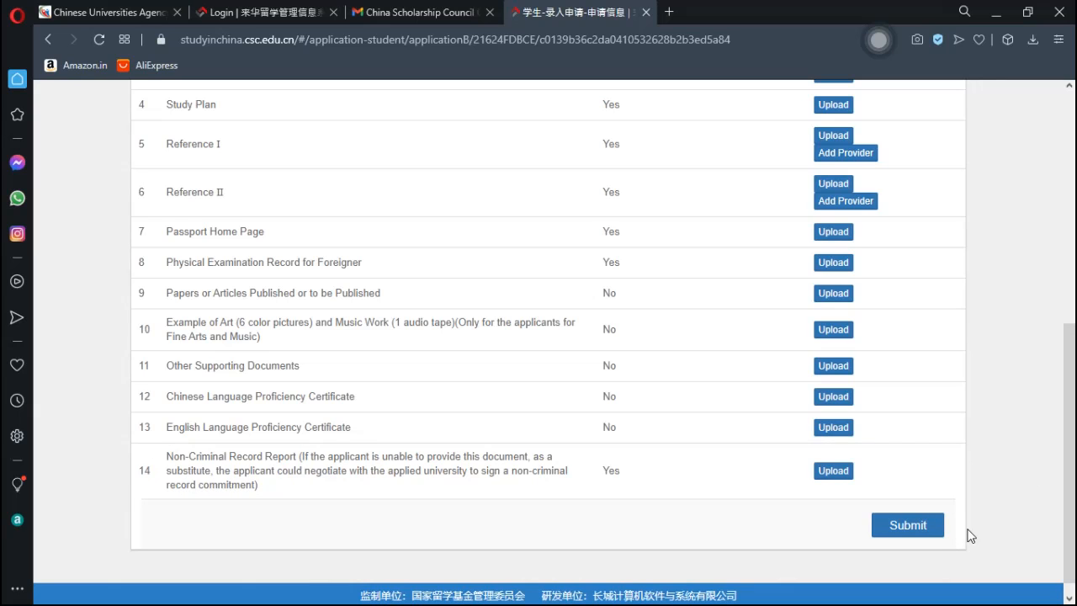
drag(1071, 476, 1074, 224)
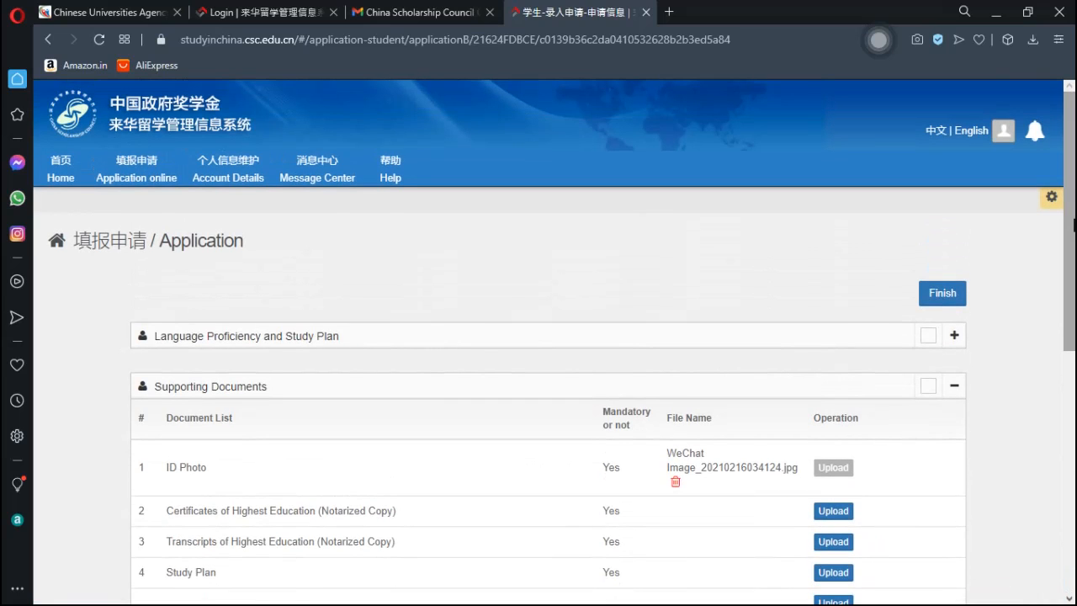
- Exit the form and application list back to the overview showing the Type B application status
click(956, 301)
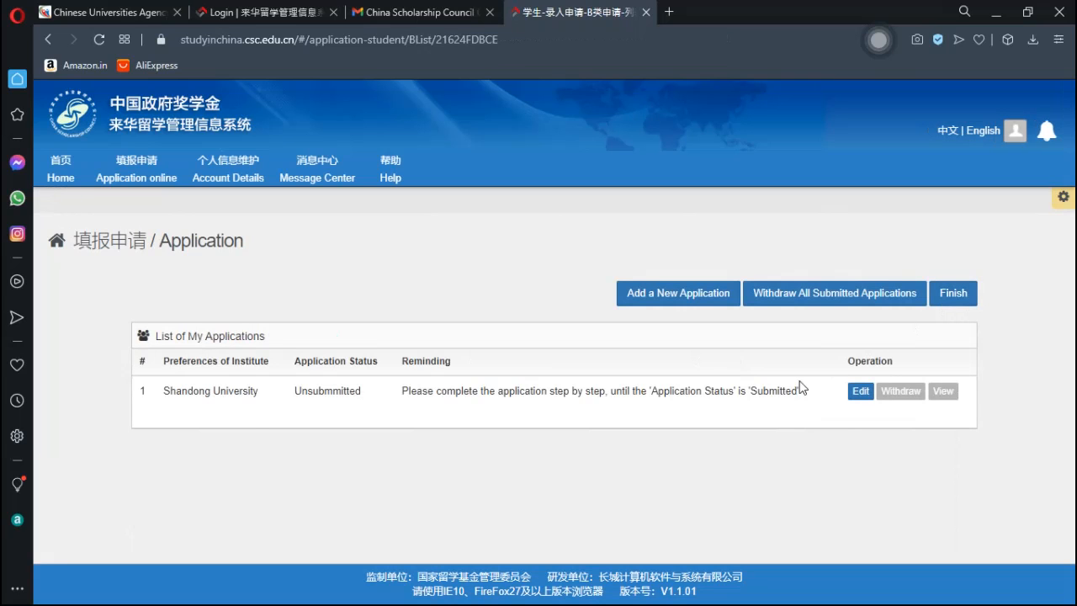
click(954, 295)
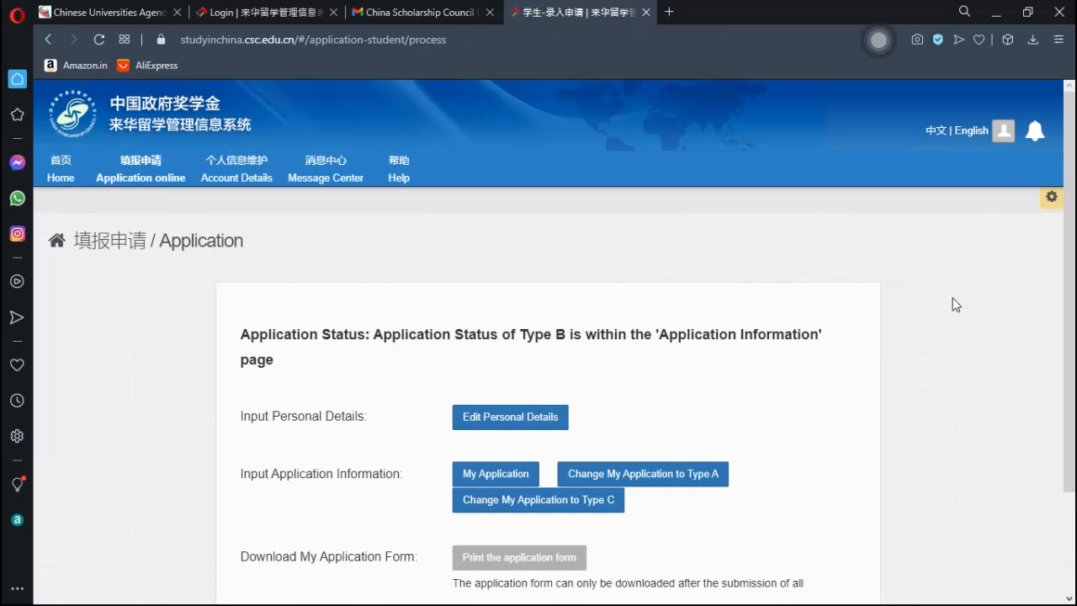
drag(1070, 293, 1073, 385)
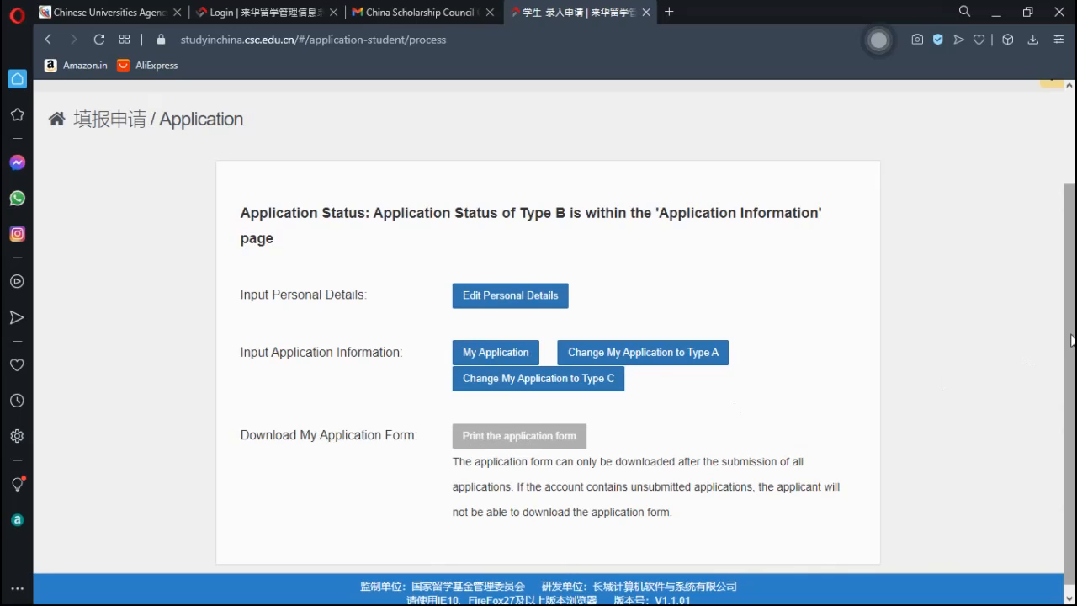
scroll(1072, 387, down, 1)
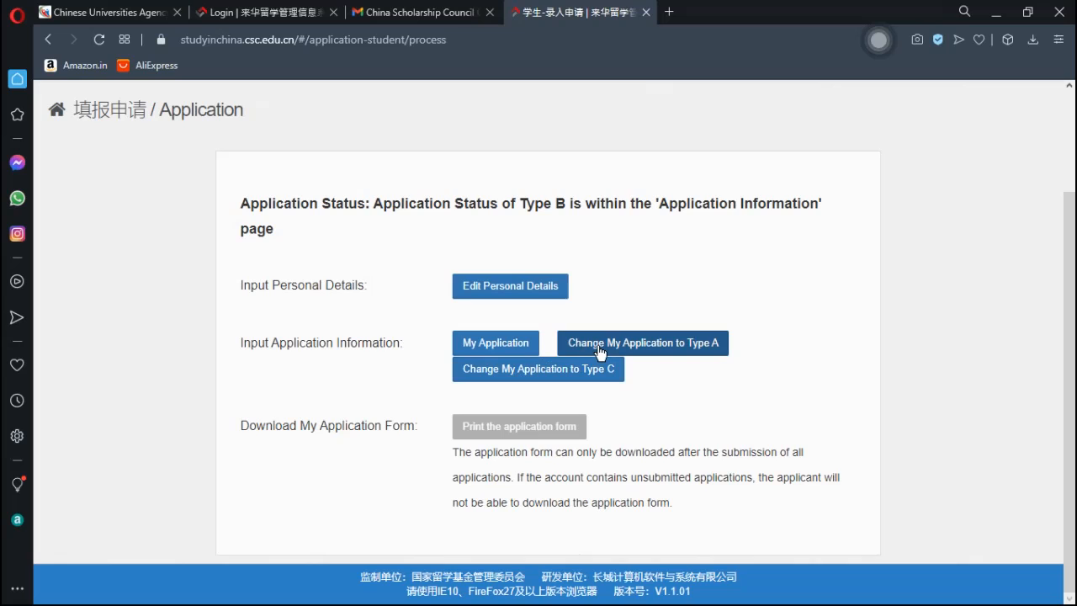
- Reopen the Shandong University application from My Application for editing
click(505, 345)
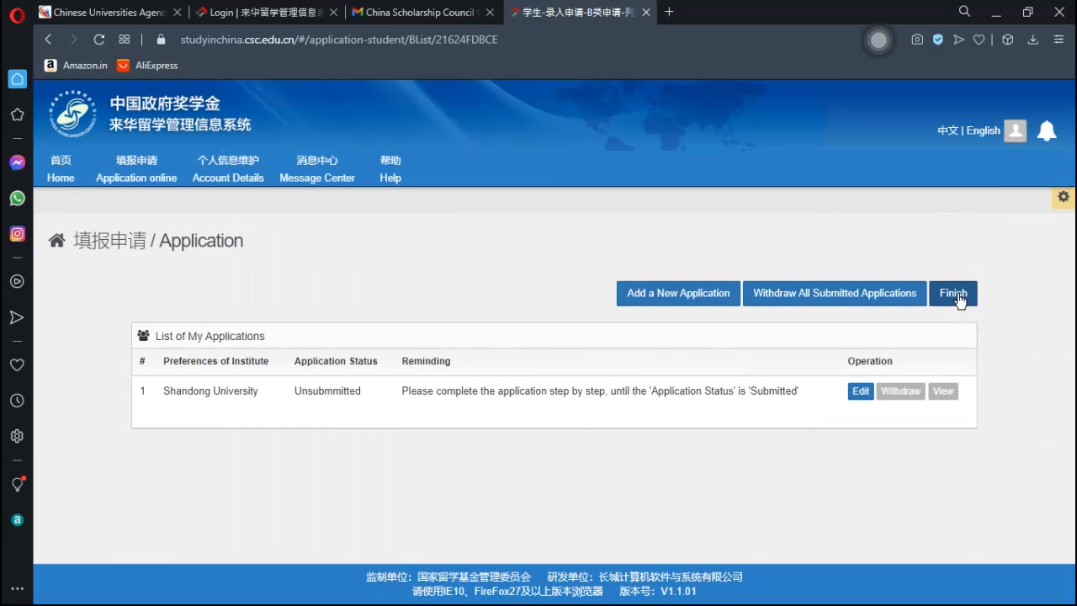
click(857, 394)
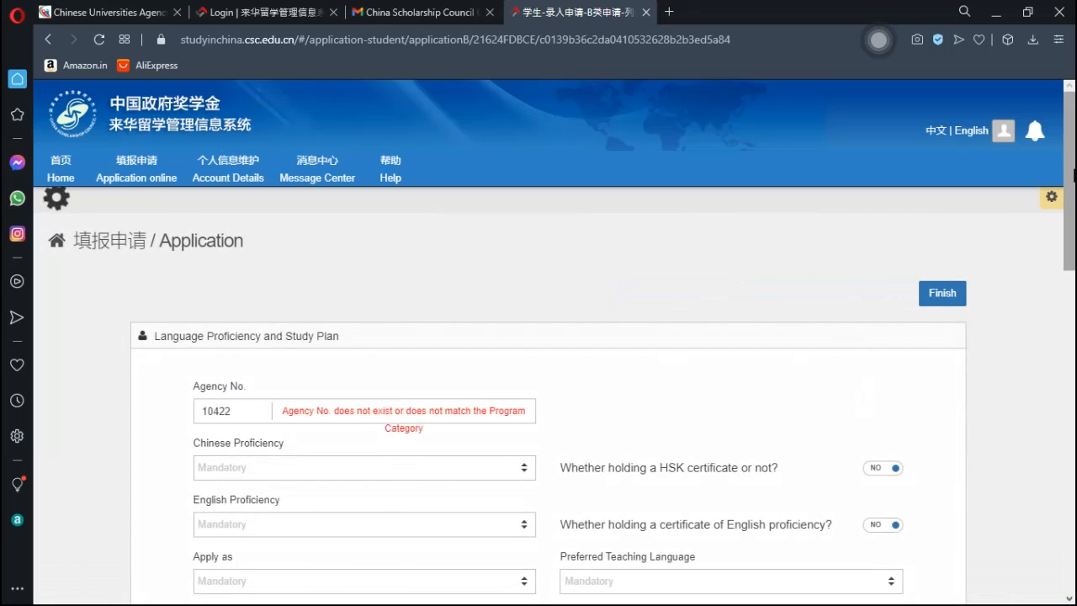
drag(1071, 170, 1074, 431)
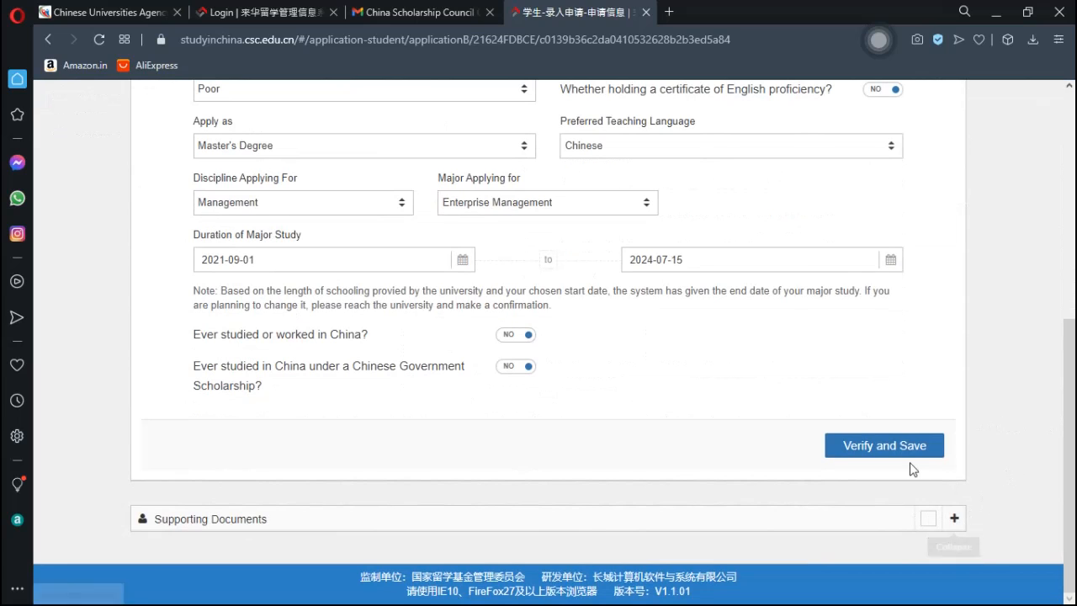
- Expand Supporting Documents and attempt to submit, which is refused for incomplete uploads
click(955, 518)
scroll(1072, 418, down, 3)
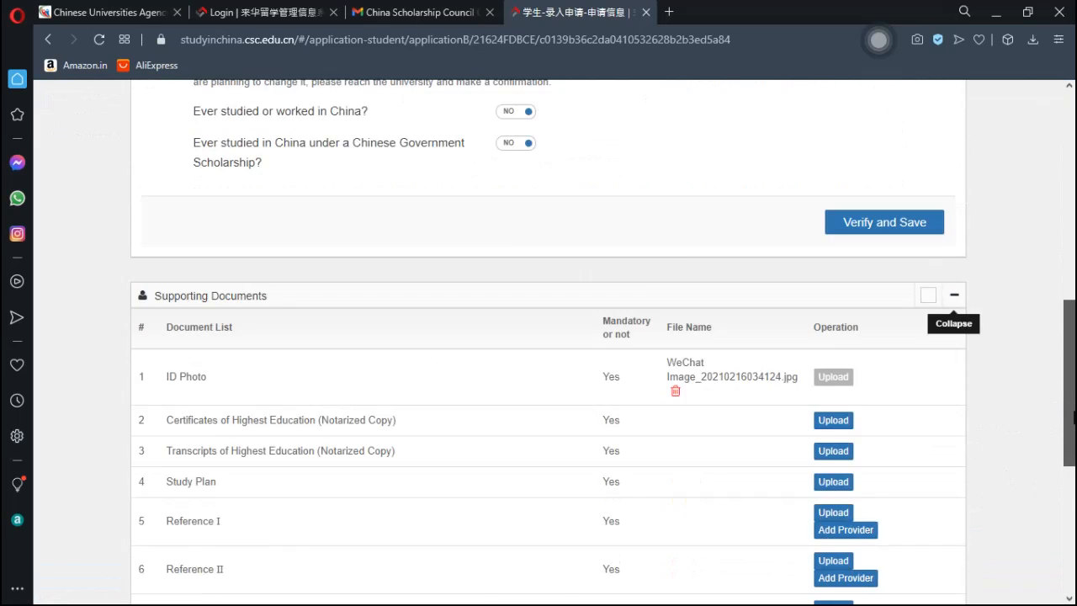
scroll(1070, 421, down, 4)
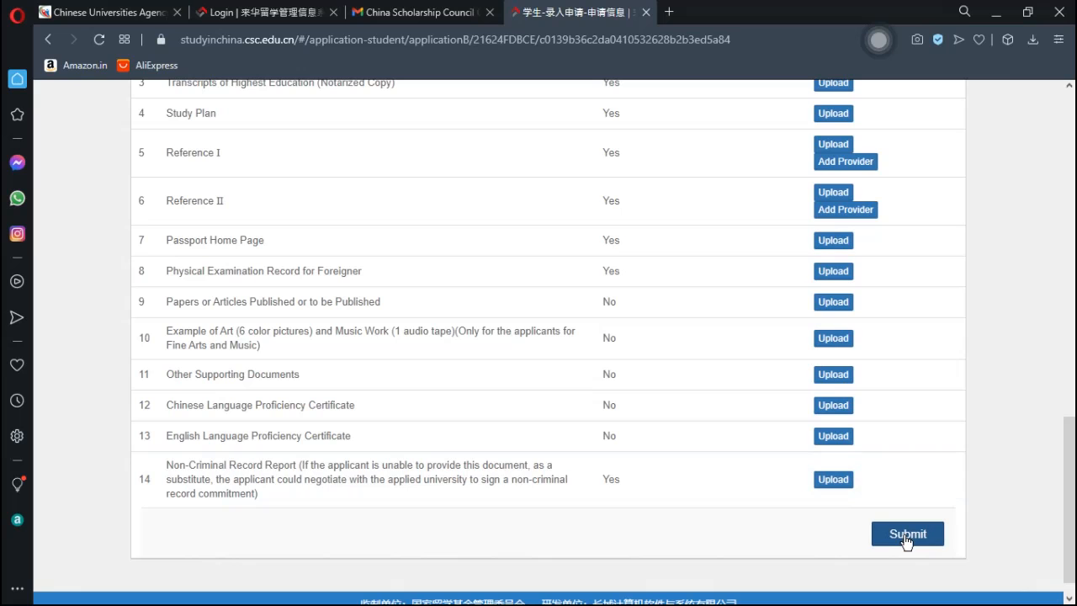
click(906, 539)
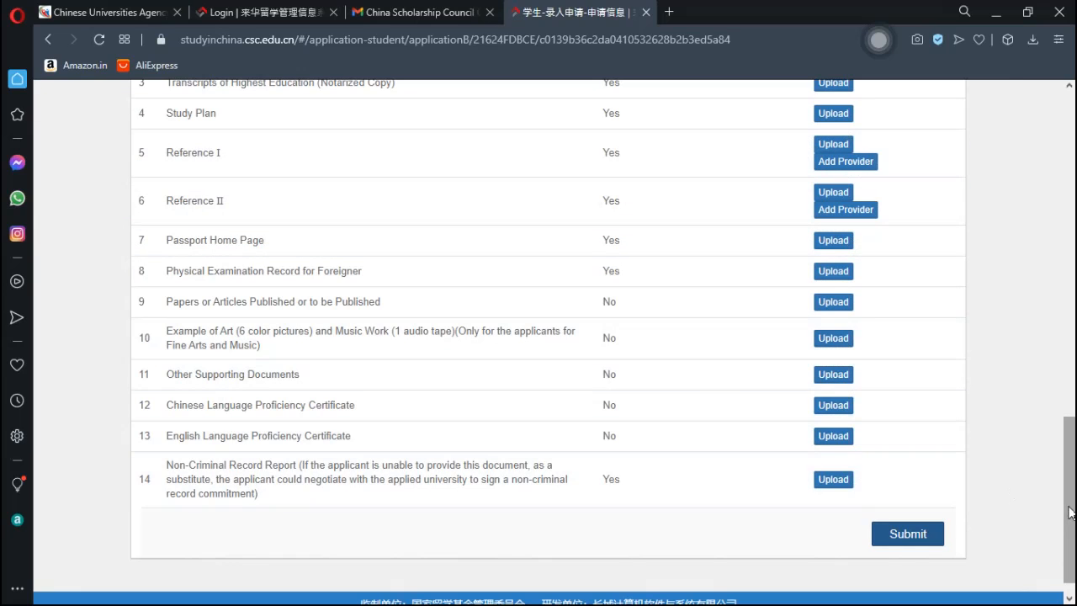
drag(1071, 509, 1074, 470)
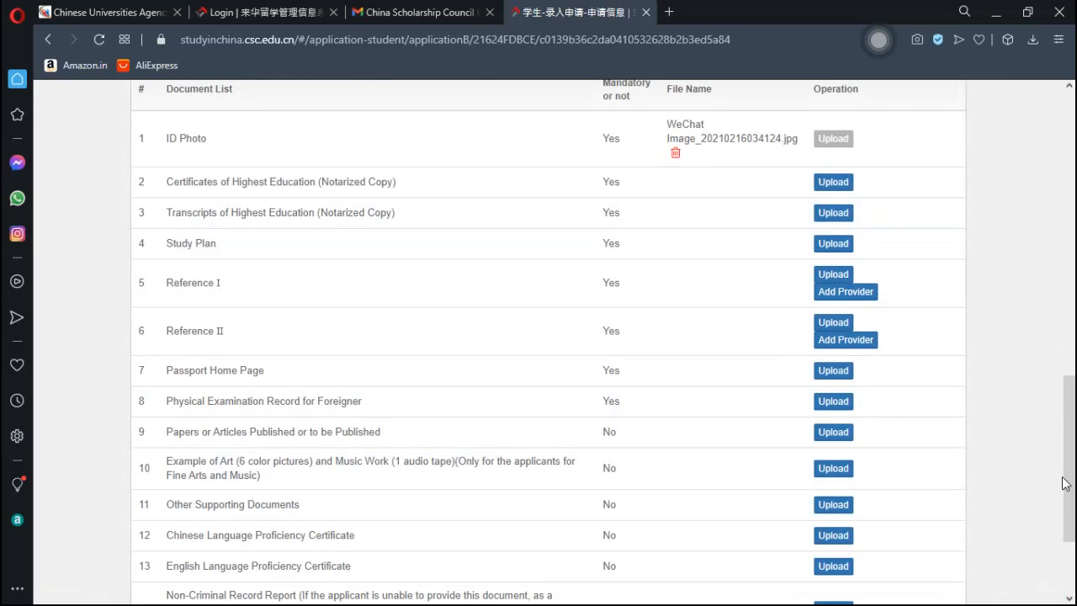
drag(1074, 482, 1074, 531)
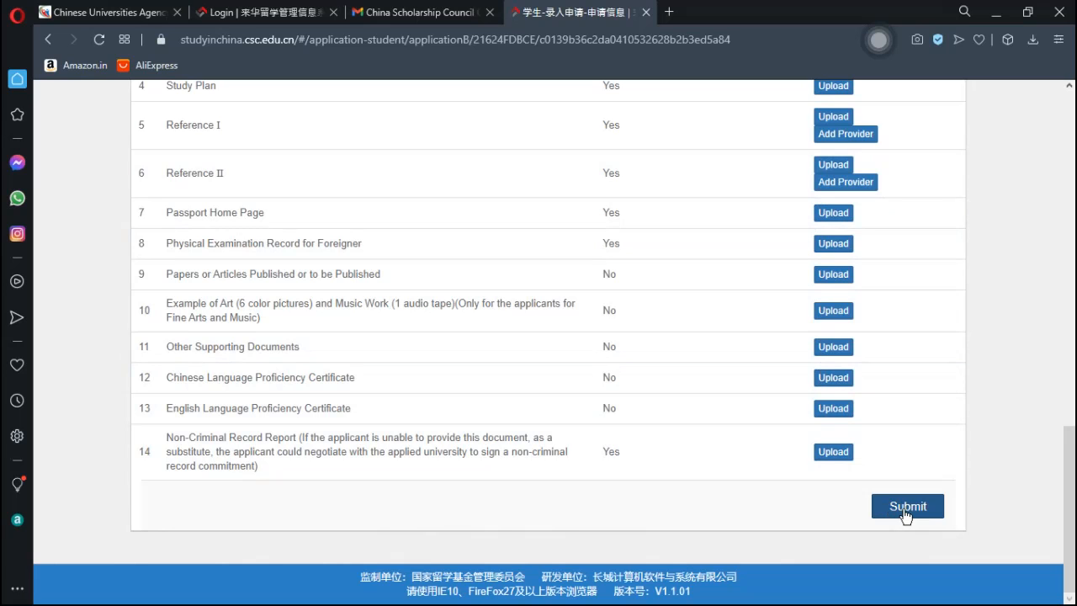
drag(1069, 503, 1072, 146)
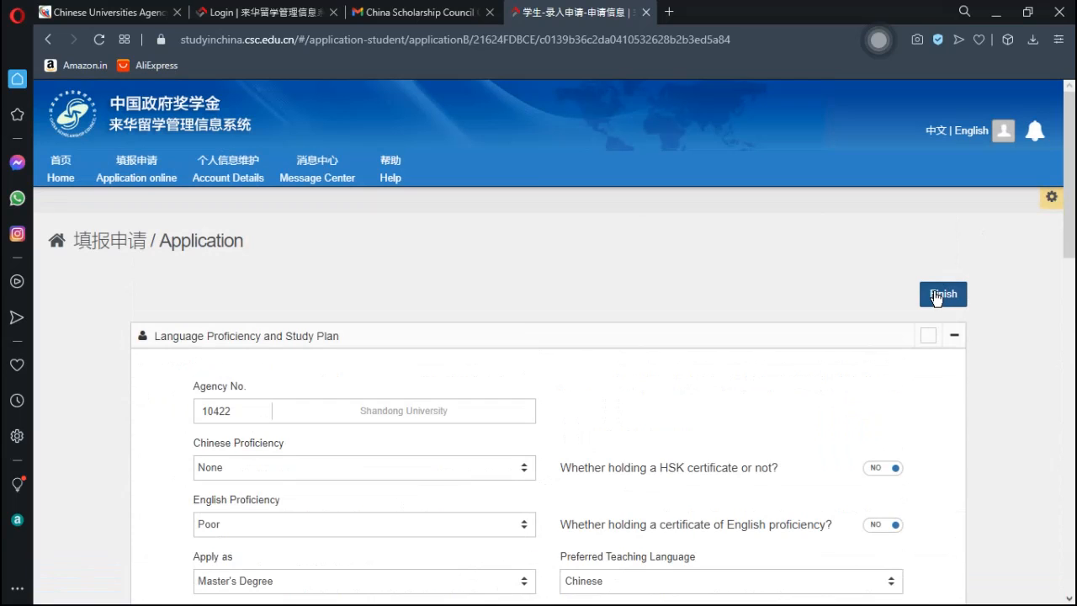
- Leave the application unsubmitted and return to the process overview
click(936, 296)
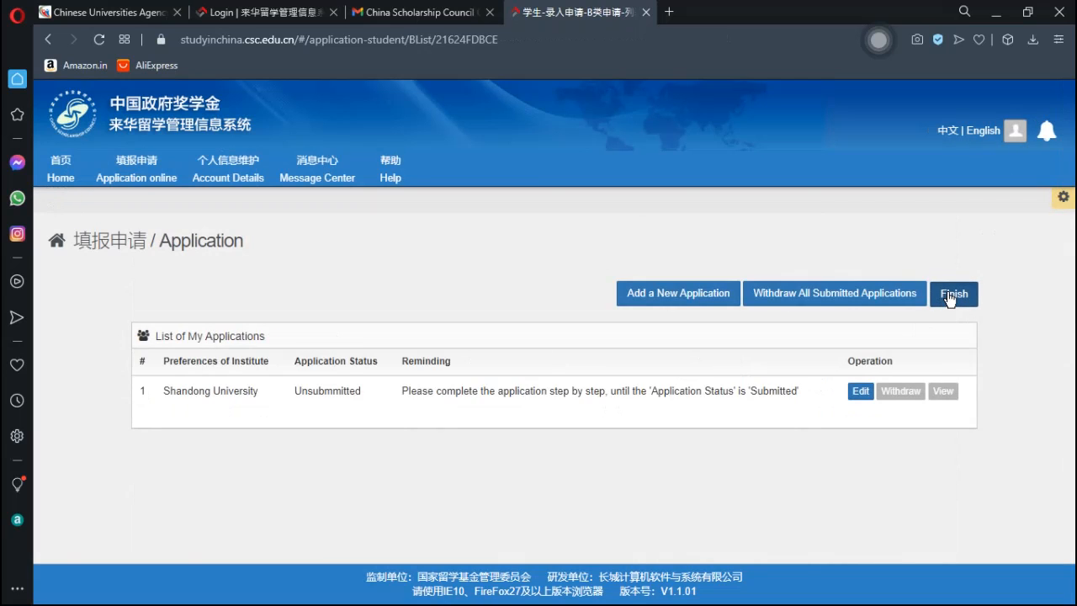
click(949, 298)
drag(1072, 258, 1073, 353)
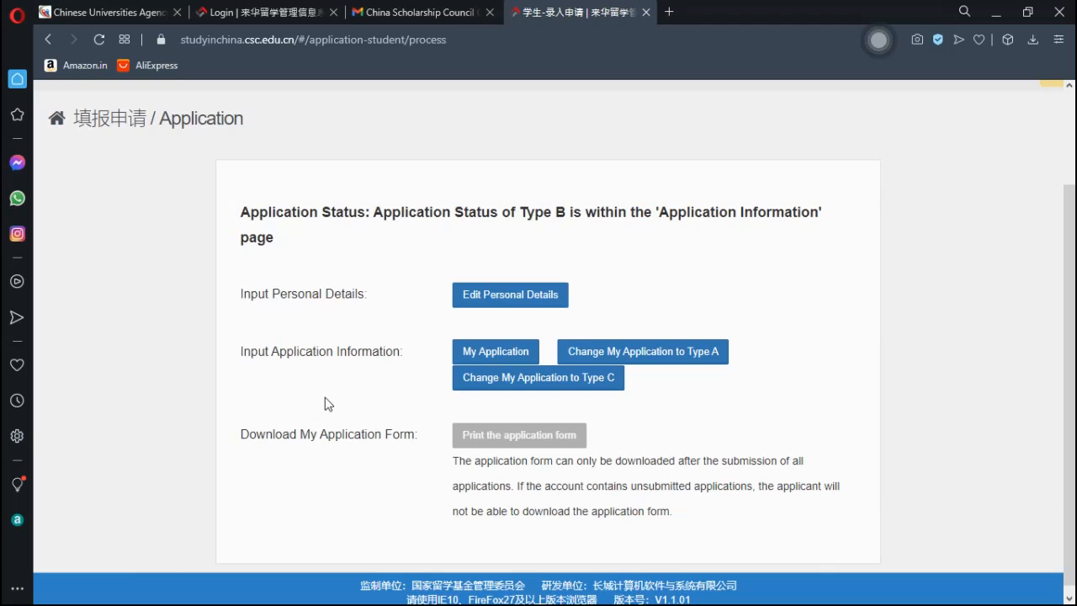
- Switch through the Gmail and agency list tabs to the scholarship system sign-in page
click(413, 12)
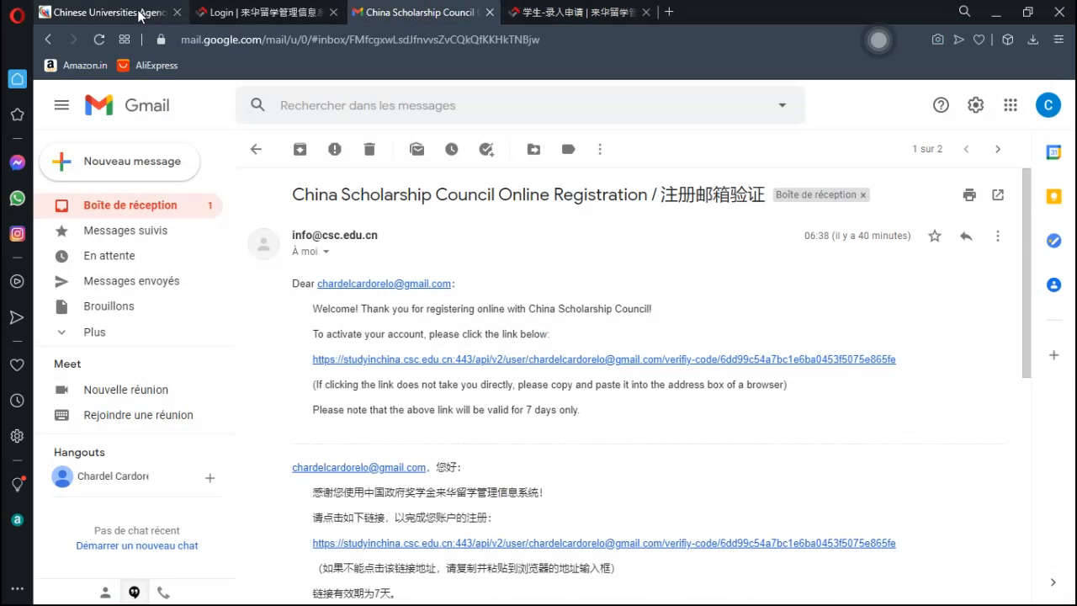
click(145, 12)
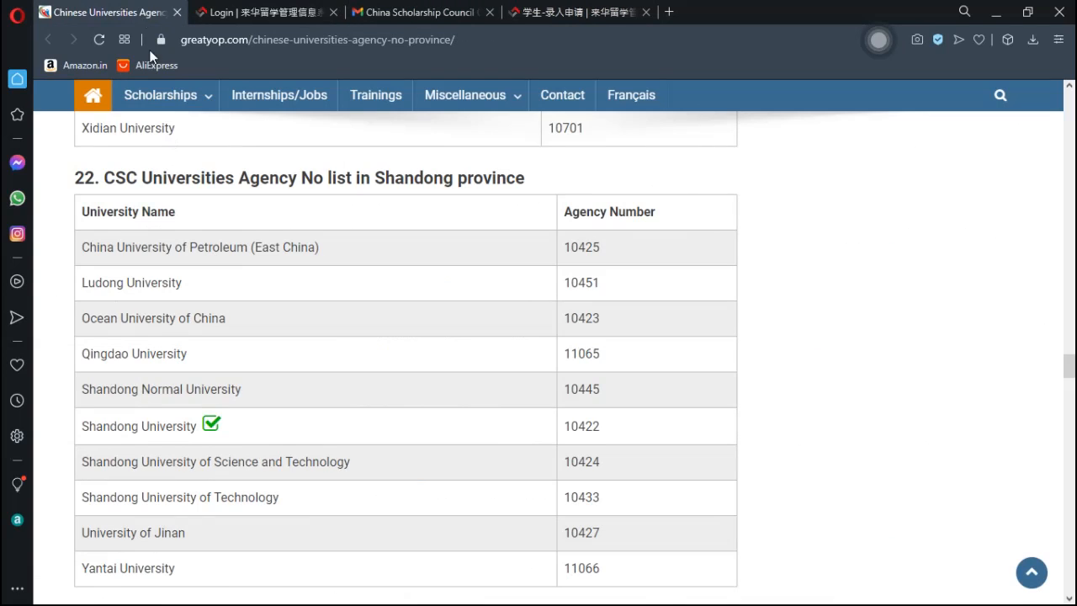
click(257, 12)
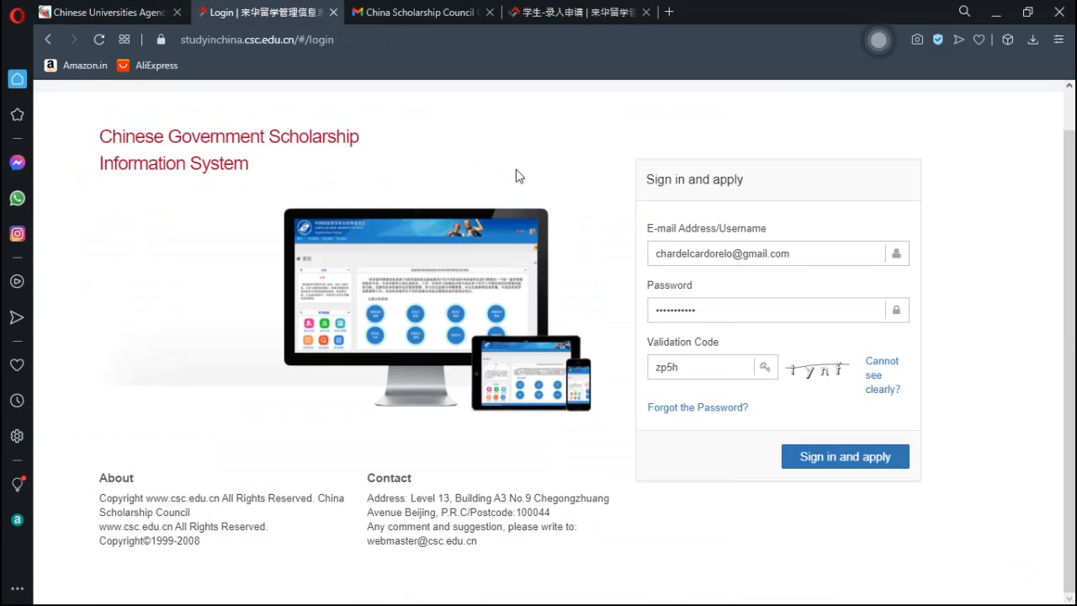